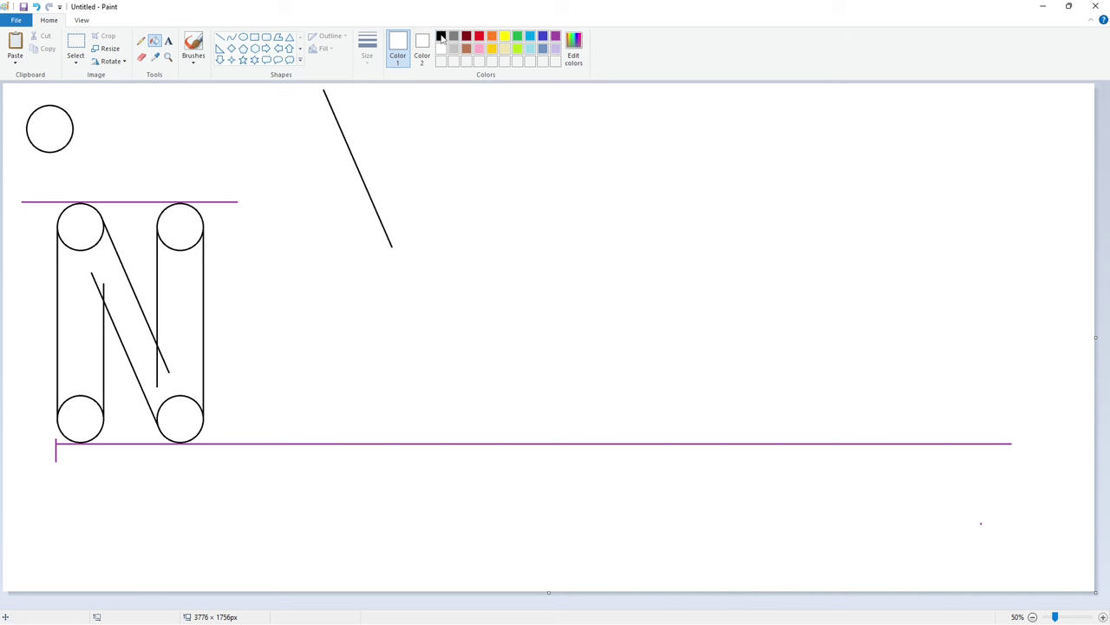
Fill all sections of the letter N with solid black
left_click(441, 35)
left_click(180, 225)
left_click(81, 329)
left_click(80, 227)
left_click(80, 419)
left_click(181, 419)
Draw the outer outline of a lowercase e beside the N with black curves, including its bowl and bottom sweep
left_click(231, 38)
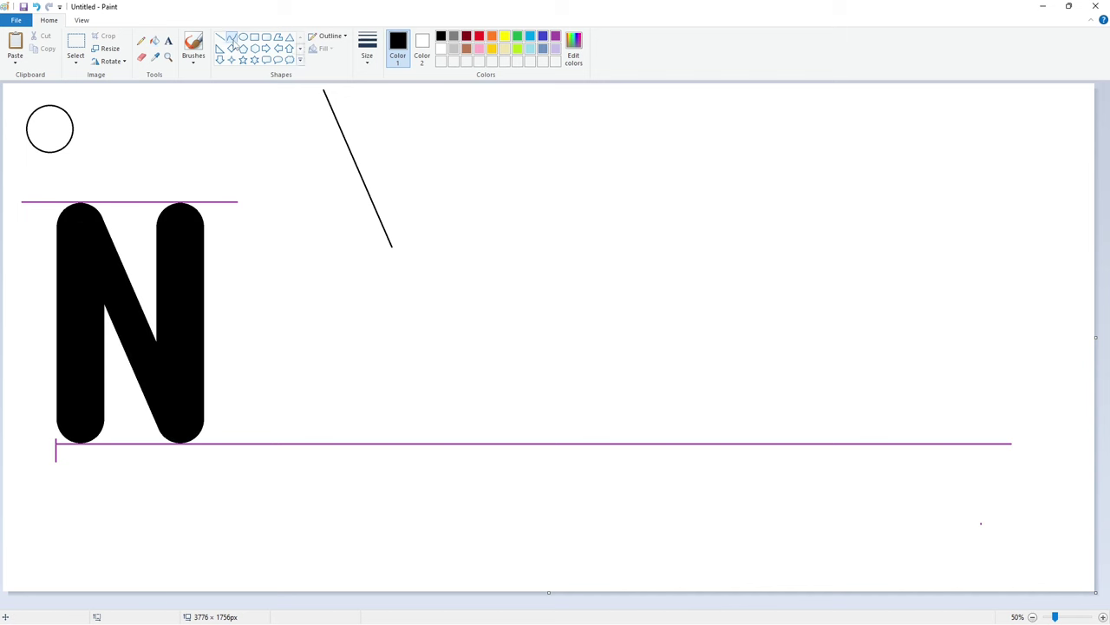
left_click_drag(237, 295, 237, 425)
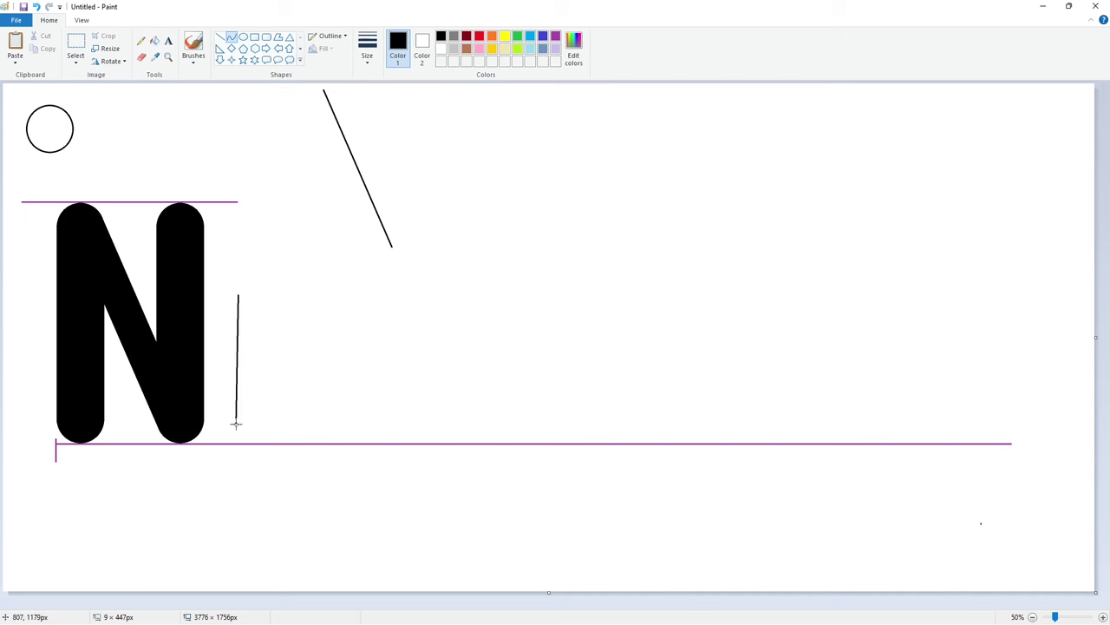
mouse_move(233, 335)
left_mouse_down()
mouse_move(213, 322)
mouse_move(210, 396)
left_mouse_up()
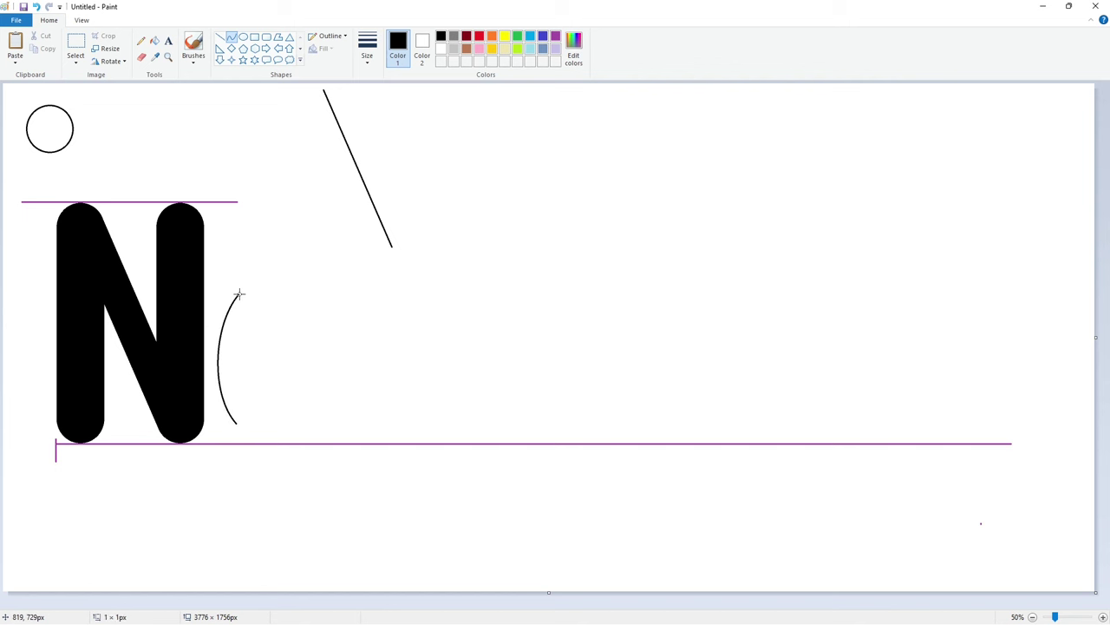
mouse_move(240, 295)
left_mouse_down()
mouse_move(339, 303)
mouse_move(261, 280)
mouse_move(315, 255)
left_mouse_up()
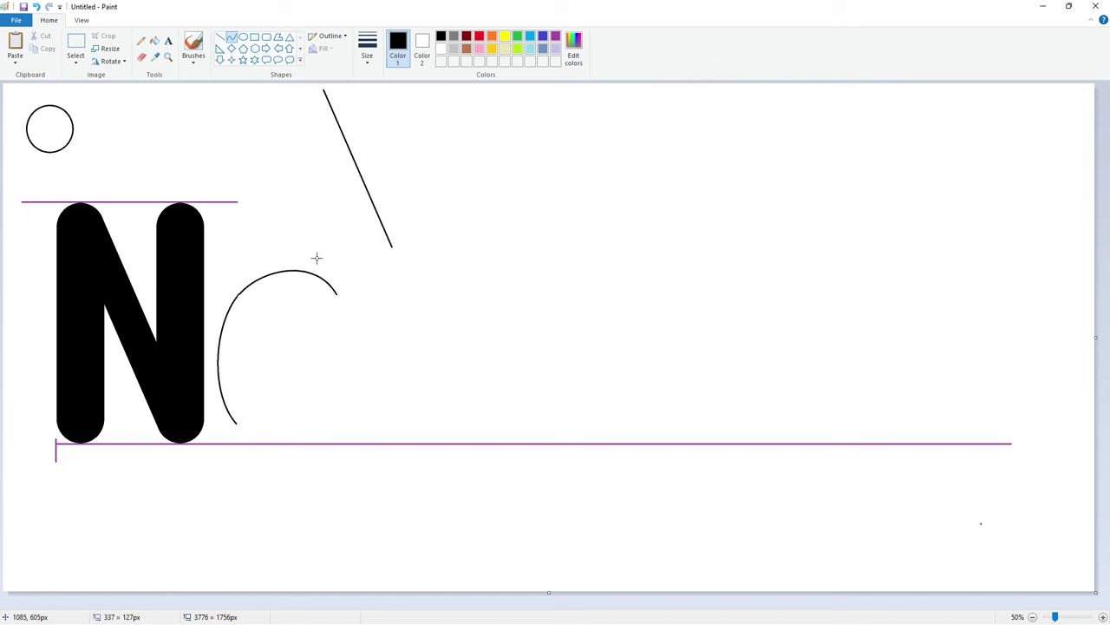
left_click(379, 281)
mouse_move(336, 295)
left_mouse_down()
mouse_move(268, 379)
mouse_move(350, 323)
mouse_move(337, 362)
left_mouse_up()
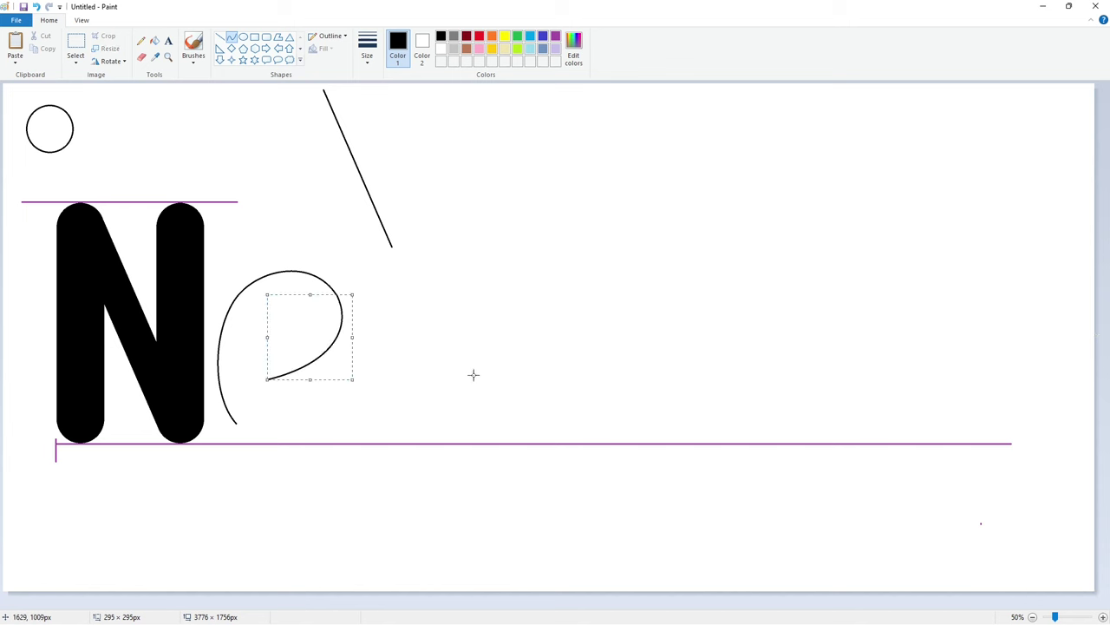
left_click(470, 369)
mouse_move(237, 424)
left_mouse_down()
mouse_move(341, 416)
mouse_move(259, 450)
left_mouse_up()
left_click_drag(261, 451, 305, 450)
left_click(411, 449)
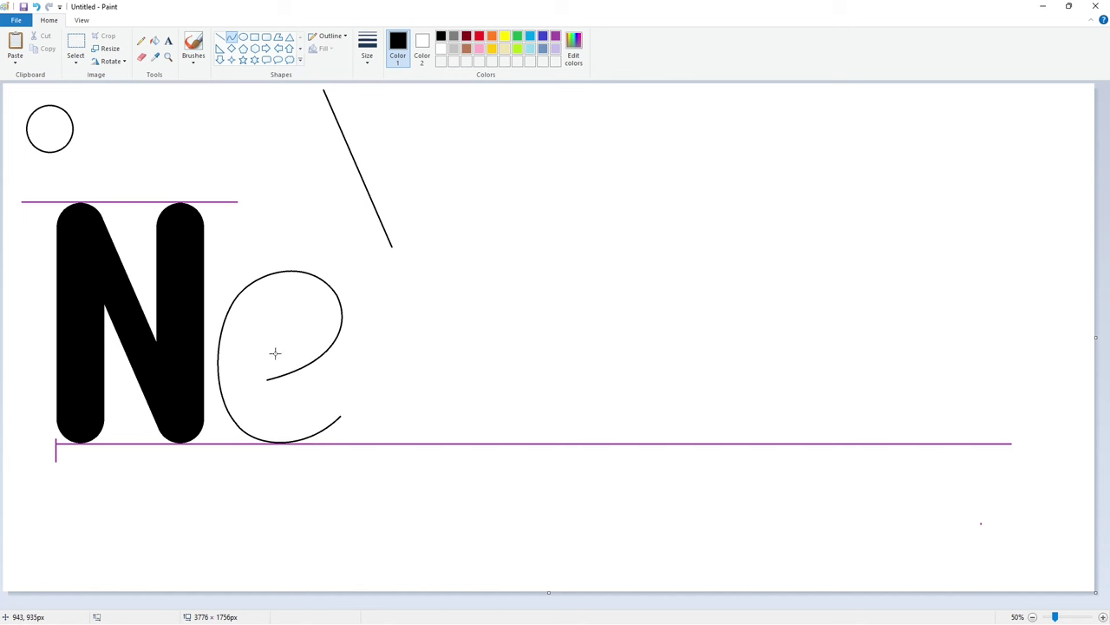
Draw the closed eye of the e and the inner curve of its lower opening
mouse_move(265, 356)
left_mouse_down()
mouse_move(288, 296)
mouse_move(264, 322)
left_mouse_up()
mouse_move(266, 314)
left_mouse_down()
mouse_move(275, 293)
mouse_move(265, 356)
mouse_move(301, 323)
mouse_move(301, 339)
left_mouse_up()
left_click(292, 300)
mouse_move(266, 379)
left_mouse_down()
mouse_move(323, 396)
mouse_move(290, 429)
mouse_move(281, 418)
mouse_move(326, 397)
left_mouse_up()
left_click(260, 407)
left_click(292, 428)
left_click(391, 411)
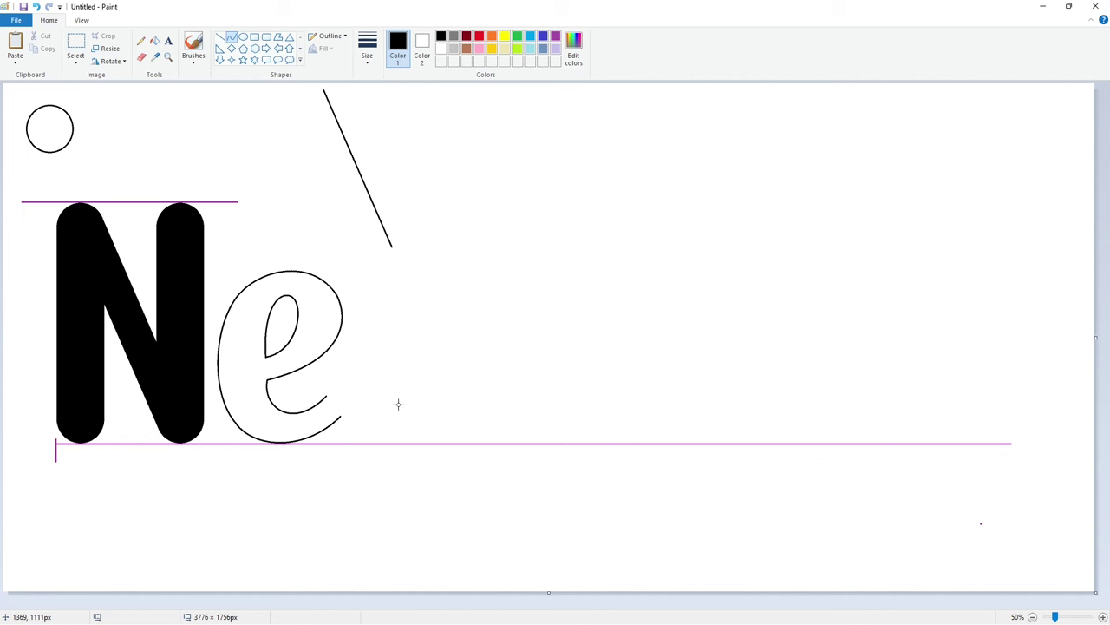
Draw the top arc of a lowercase s beside the e and curve its left side down to the middle
mouse_move(441, 285)
left_mouse_down()
mouse_move(352, 333)
mouse_move(407, 255)
mouse_move(344, 273)
left_mouse_up()
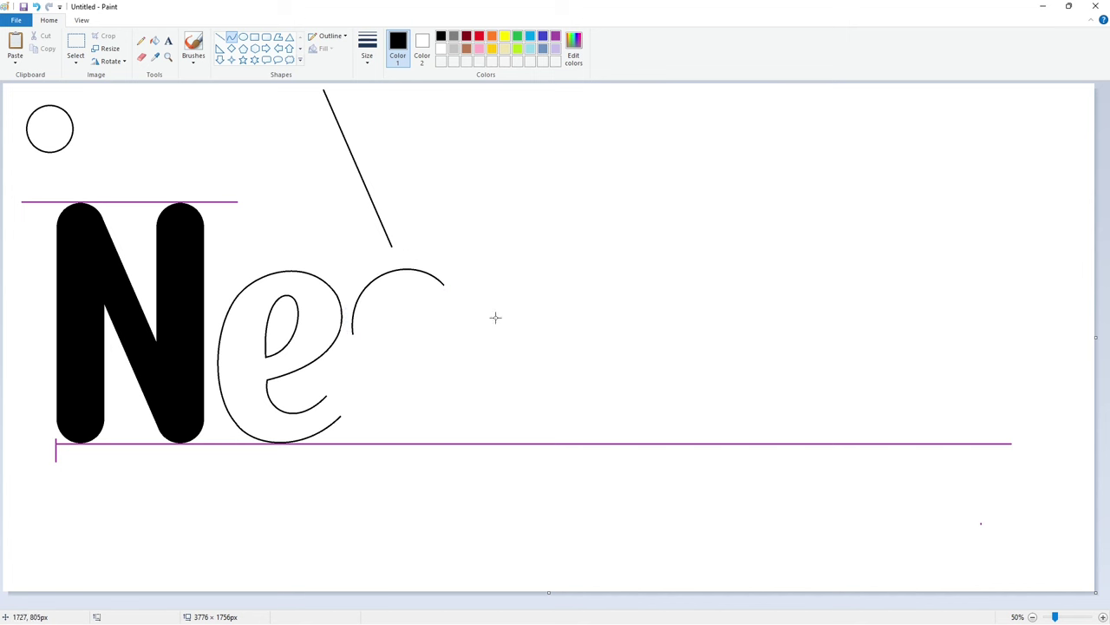
mouse_move(353, 334)
left_mouse_down()
mouse_move(399, 382)
mouse_move(358, 364)
mouse_move(399, 381)
left_mouse_up()
left_click(358, 364)
left_click(480, 364)
key("ctrl+z")
left_click(354, 354)
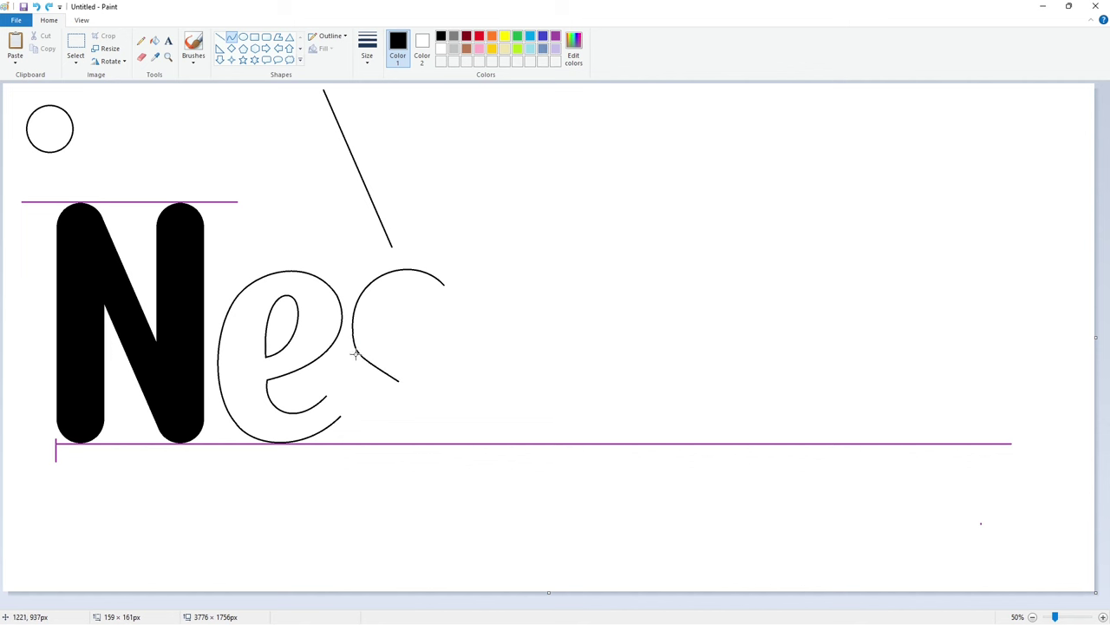
left_click(364, 368)
left_click(500, 368)
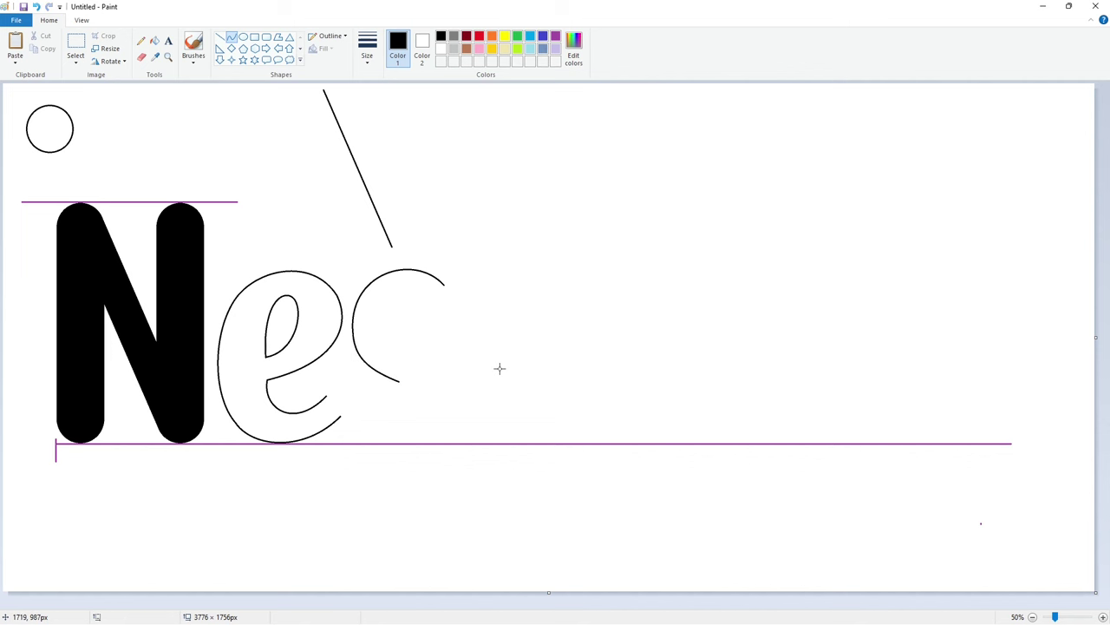
Draw the rounded upper tip of the s, its upper inner curve, and its lower inner curve
left_click(444, 311)
left_click(496, 322)
left_click(397, 286)
left_click(382, 325)
left_click(514, 333)
left_click_drag(356, 396, 354, 395)
left_click(419, 395)
left_click(399, 436)
left_click(466, 432)
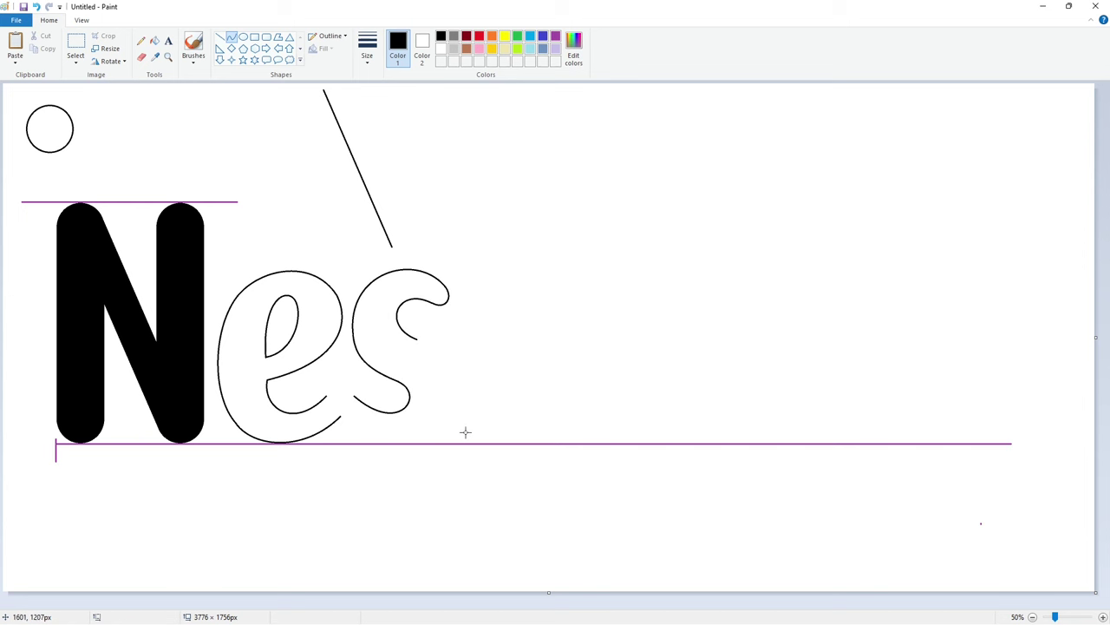
Draw the outer right and bottom curves of the s and connect them to the tail of the e
mouse_move(418, 339)
left_mouse_down()
mouse_move(429, 416)
mouse_move(436, 426)
mouse_move(461, 355)
mouse_move(464, 410)
mouse_move(339, 416)
left_mouse_up()
left_click(422, 448)
left_click(363, 448)
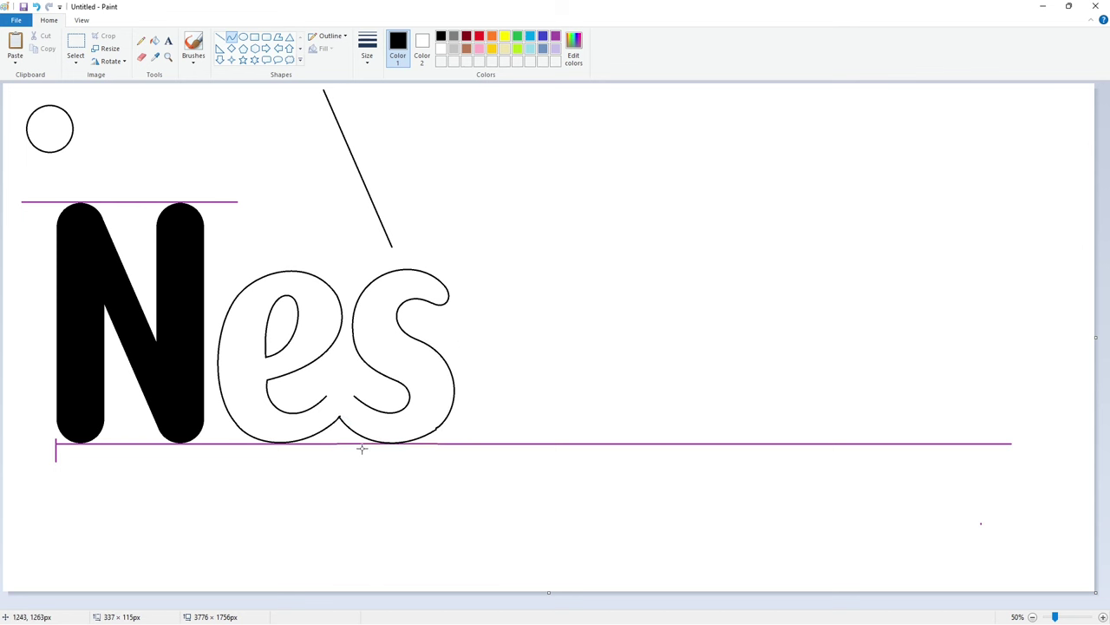
key("ctrl+z")
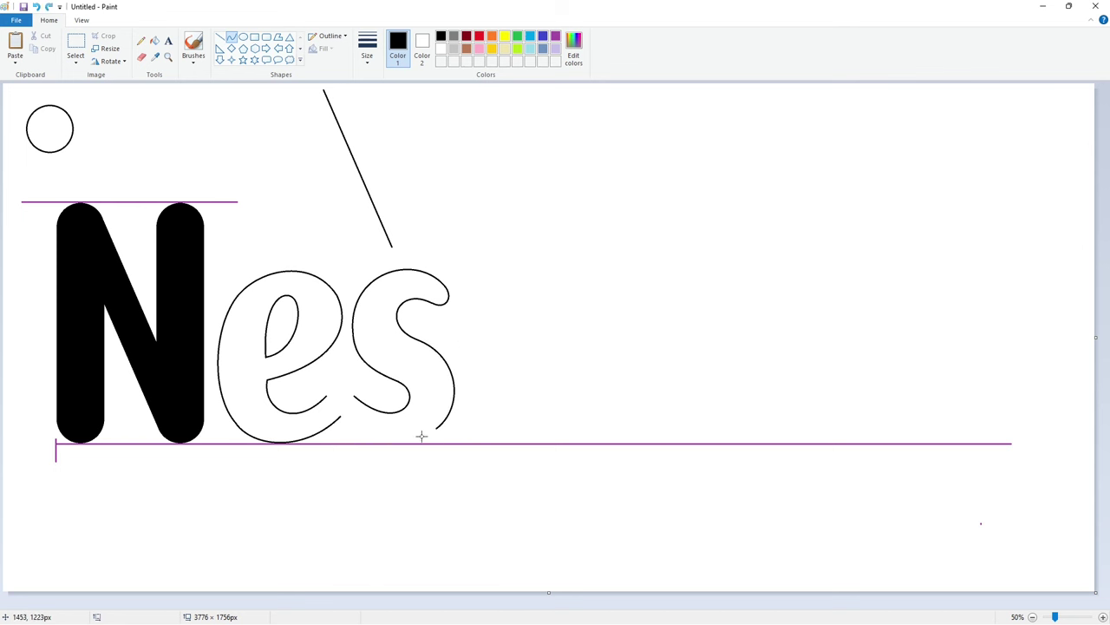
left_click_drag(437, 427, 339, 416)
left_click_drag(425, 433, 368, 444)
left_click(364, 445)
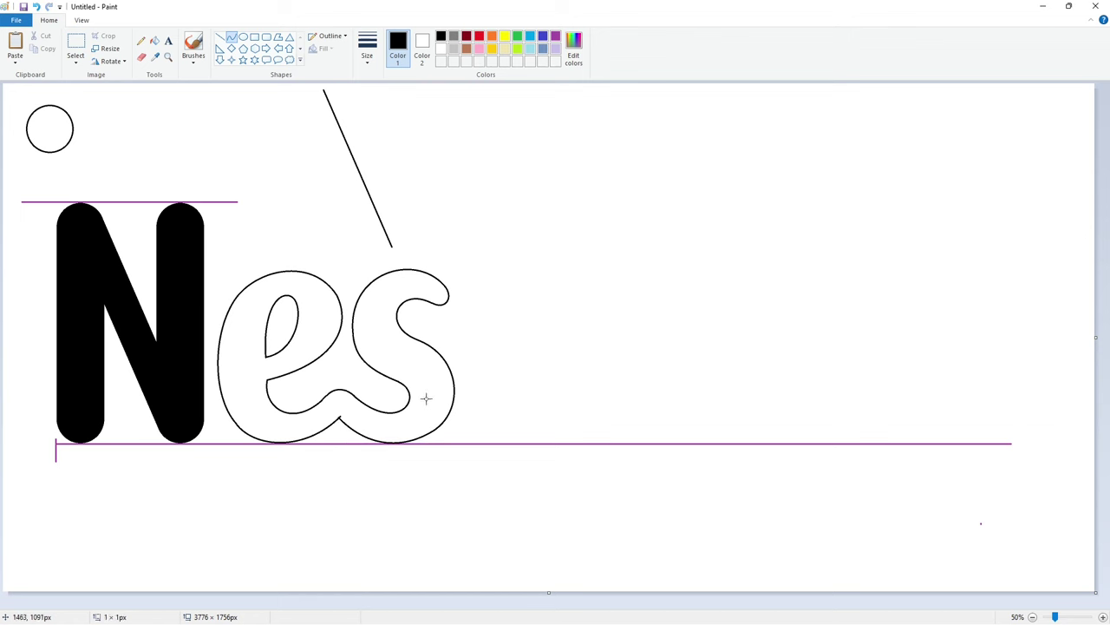
Fill the joined e and s outlines with black
scroll(426, 398, "up", 2)
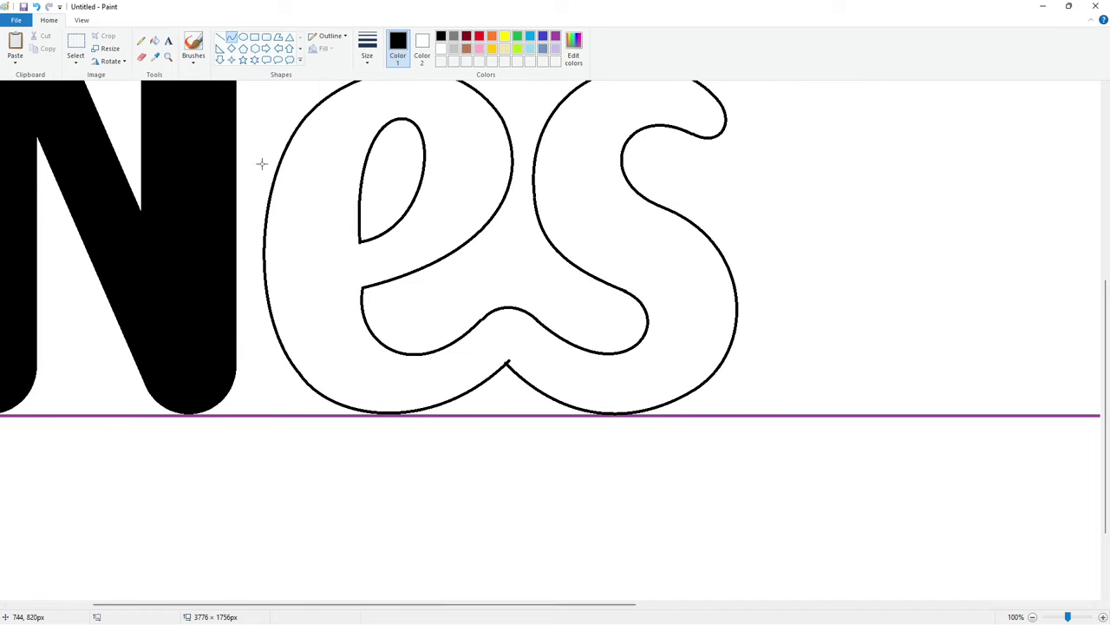
left_click(155, 41)
left_click(473, 195)
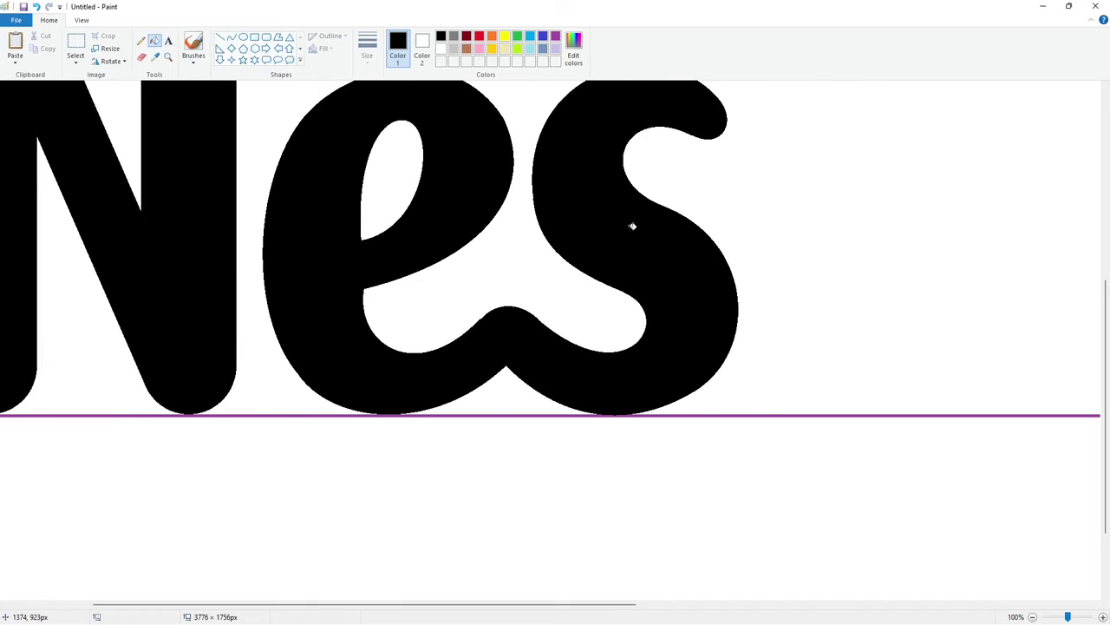
Trim uneven edges with short white lines at the e–s joint and the lower-right curve of the s
left_click(220, 37)
left_click(441, 49)
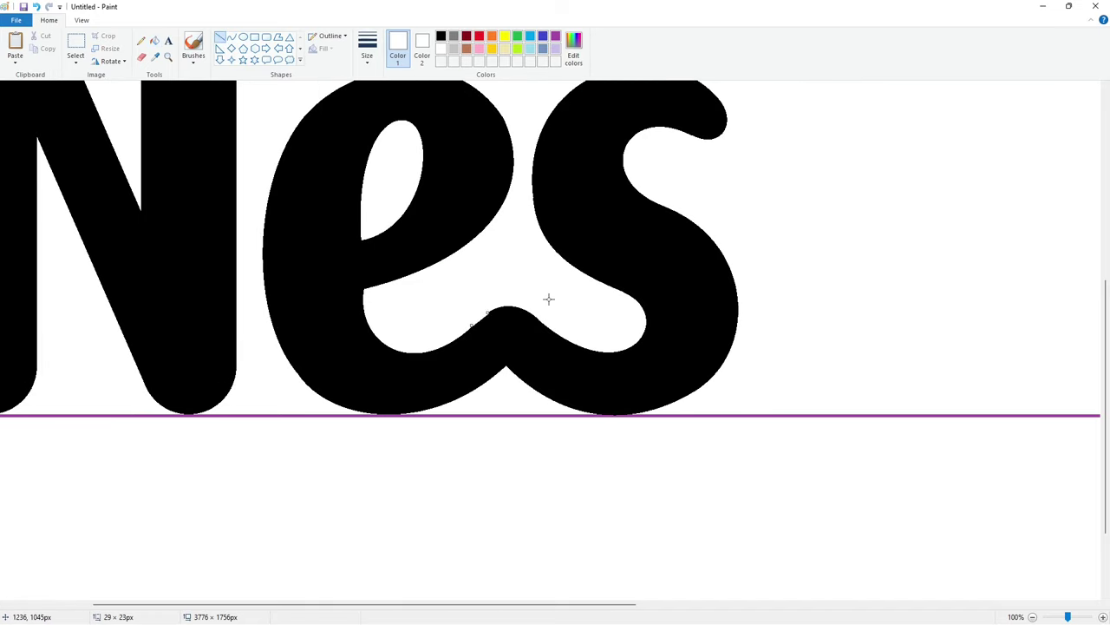
left_click_drag(717, 396, 749, 375)
Draw a black upright ellipse about 425 × 601 px beside the s, resting on the purple baseline
scroll(749, 404, "down", 3)
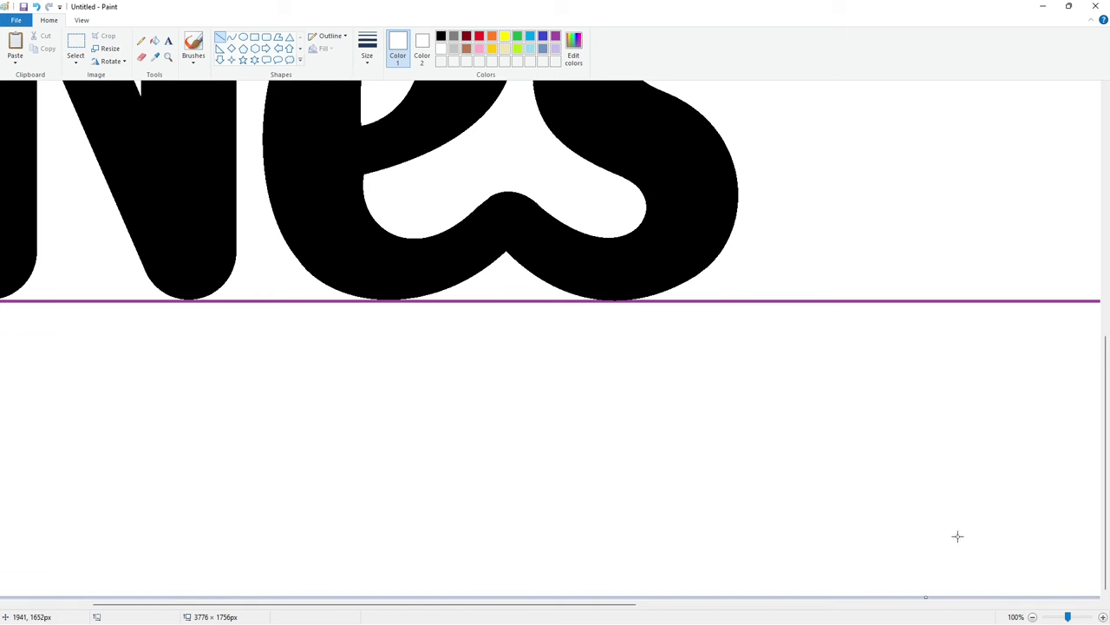
scroll(813, 497, "down", 1)
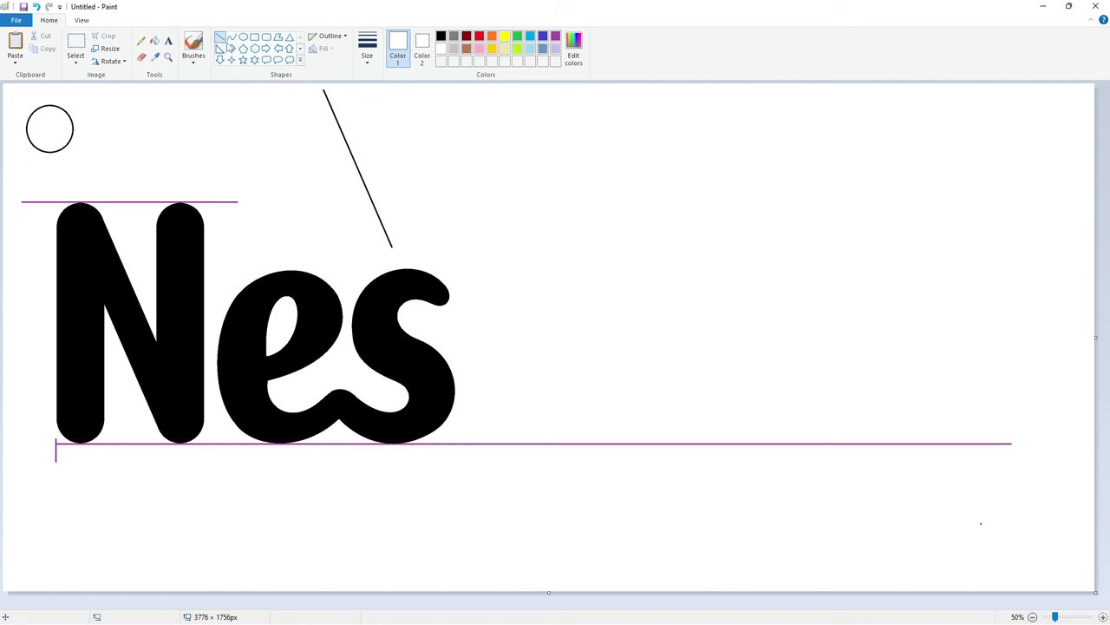
left_click(243, 36)
left_click(441, 35)
left_click_drag(461, 271, 583, 444)
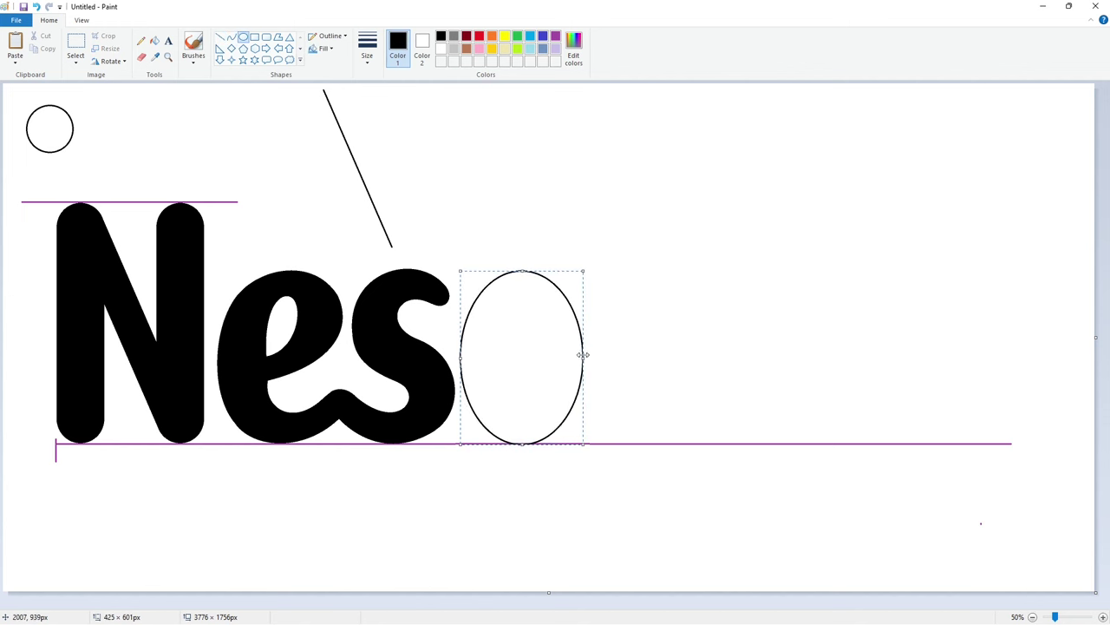
left_click(647, 357)
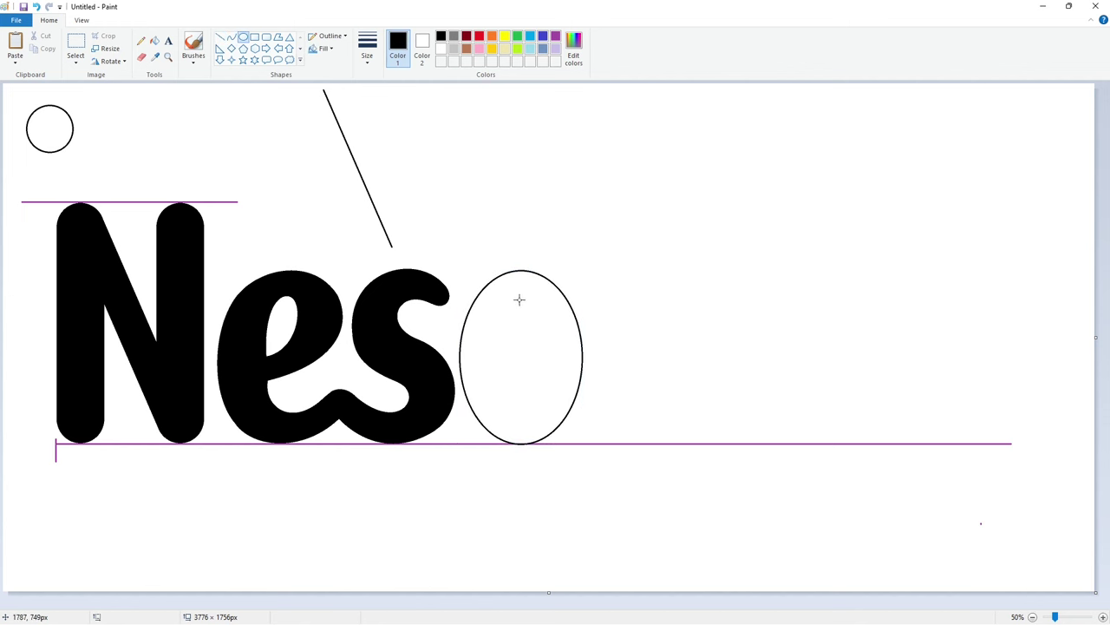
Draw a narrower upright ellipse inside the large one, slightly right of its center, as the letter's counter
left_click_drag(520, 300, 563, 412)
left_click_drag(533, 362, 524, 362)
left_click_drag(532, 412, 531, 416)
left_click_drag(554, 358, 556, 359)
key("Left")
key("Left")
key("Left")
key("Left")
key("Up")
key("Up")
key("Up")
left_click(622, 356)
Copy the reference circle and place the copy over the upper-right edge of the large ellipse
left_click(77, 41)
left_click_drag(120, 184, 1, 92)
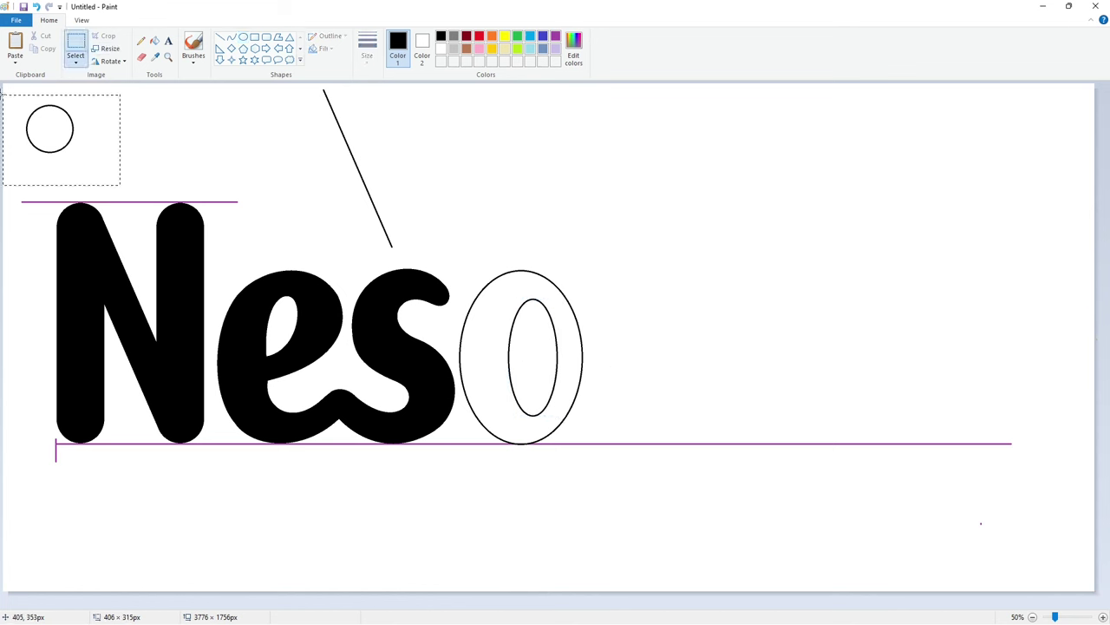
key("ctrl+c")
key("ctrl+v")
left_click_drag(90, 111, 612, 291)
left_click(697, 302)
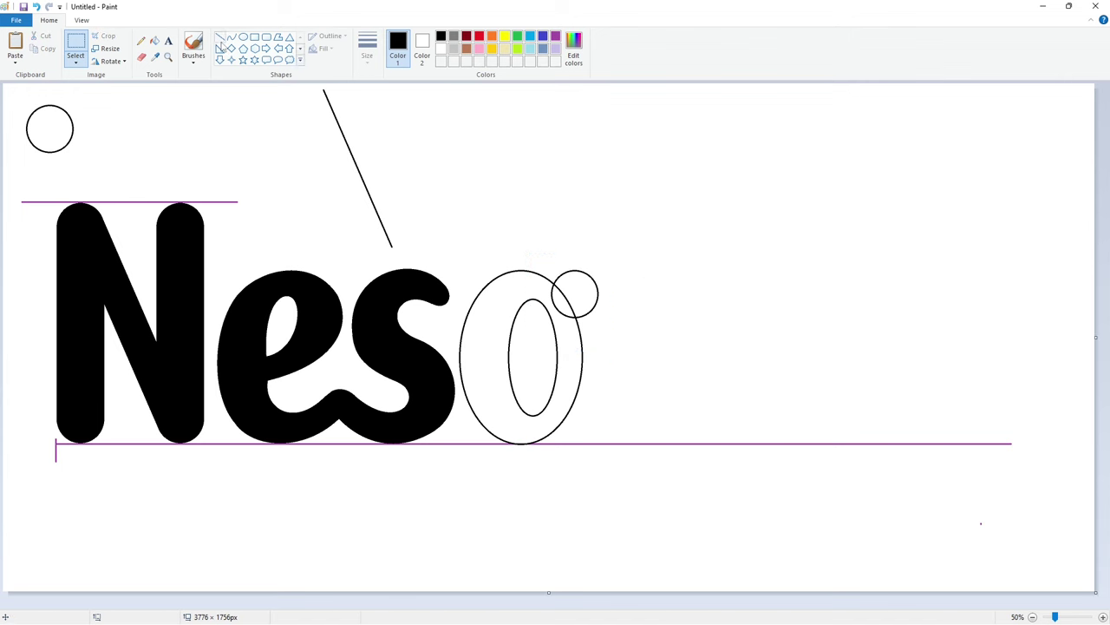
Draw purple guides: a horizontal line about 713 px long below the baseline and a vertical line about 791 px long touching the pasted circle's right side
left_click(220, 37)
left_click(555, 36)
left_click_drag(524, 511, 729, 511)
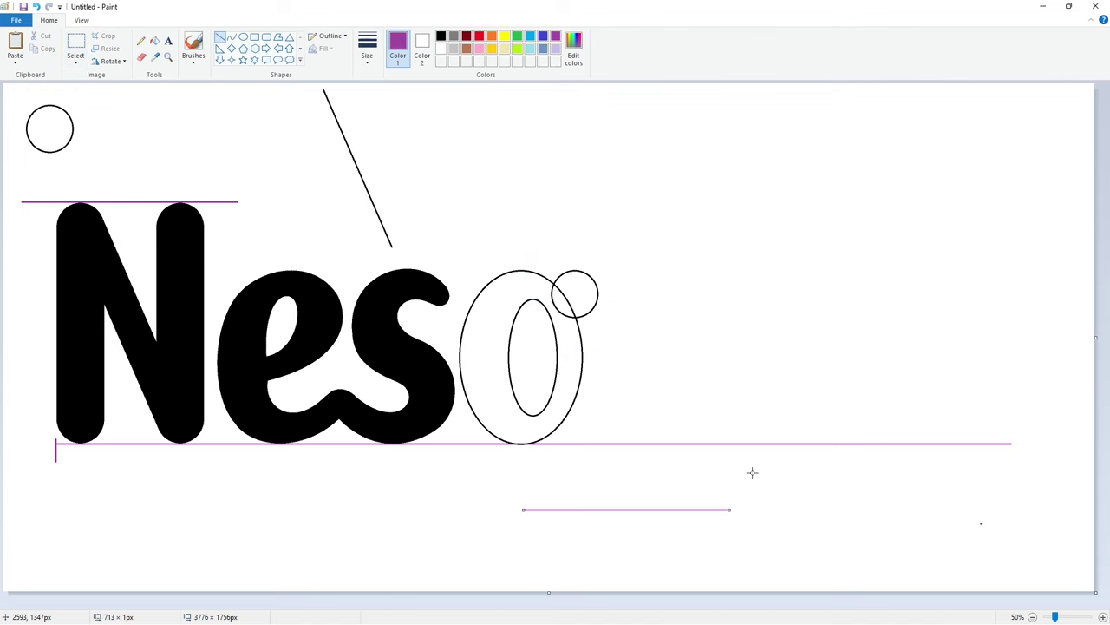
left_click(1102, 617)
scroll(607, 317, "down", 3)
left_click_drag(645, 94, 645, 472)
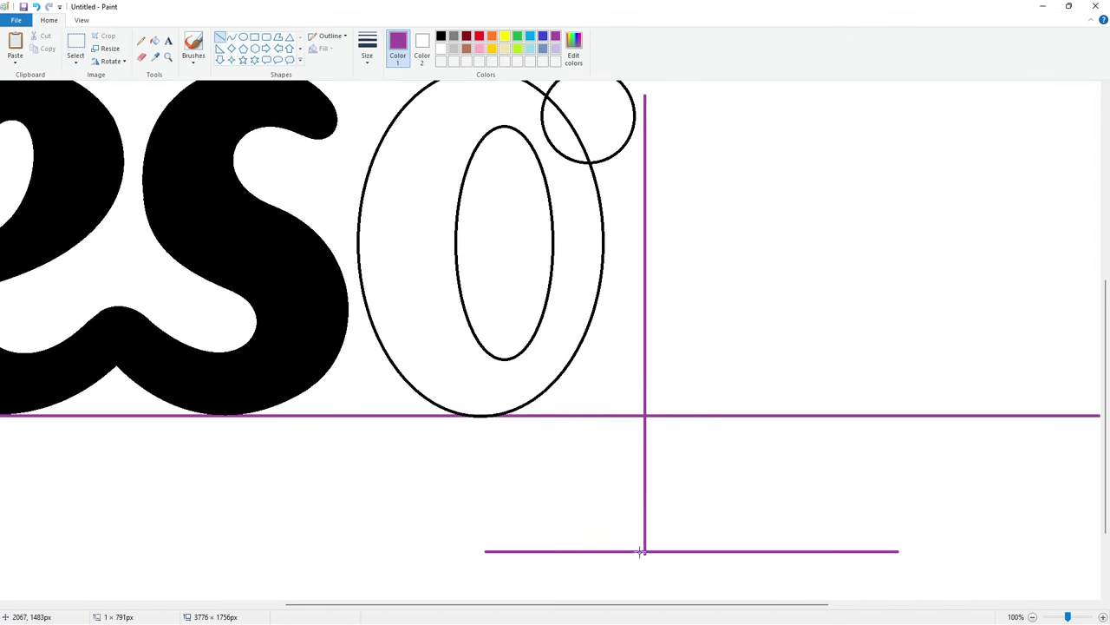
key("Left")
key("Left")
key("Left")
key("Left")
key("Left")
key("Left")
key("Left")
key("Left")
Paste another circle where the lower guides cross and draw a black vertical stem edge about 685 px tall between the two circles
key("ctrl+v")
left_click_drag(97, 160, 591, 501)
left_click(220, 38)
left_click(441, 35)
left_click_drag(541, 108, 541, 508)
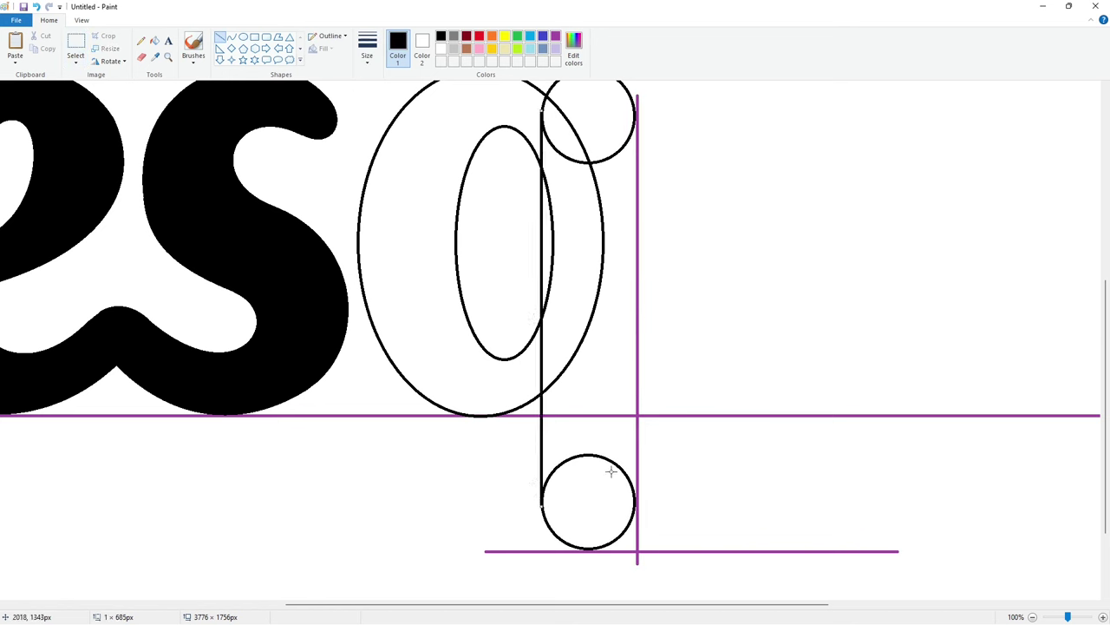
key("Right")
key("Right")
key("Right")
key("Right")
key("Right")
key("Right")
key("Left")
key("Left")
key("Left")
key("Left")
key("Left")
key("Left")
Fill the bowl, stem and rounded ends of the q with black, leaving its counter white
left_click(156, 40)
left_click(561, 211)
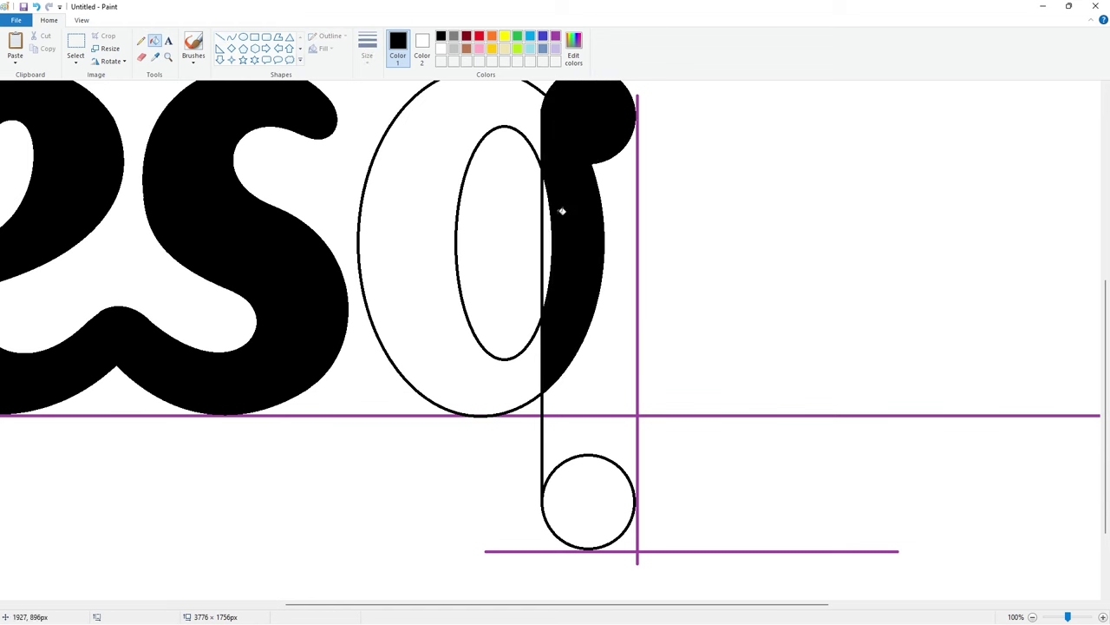
left_click(586, 412)
left_click(610, 434)
left_click(621, 414)
key("ctrl+z")
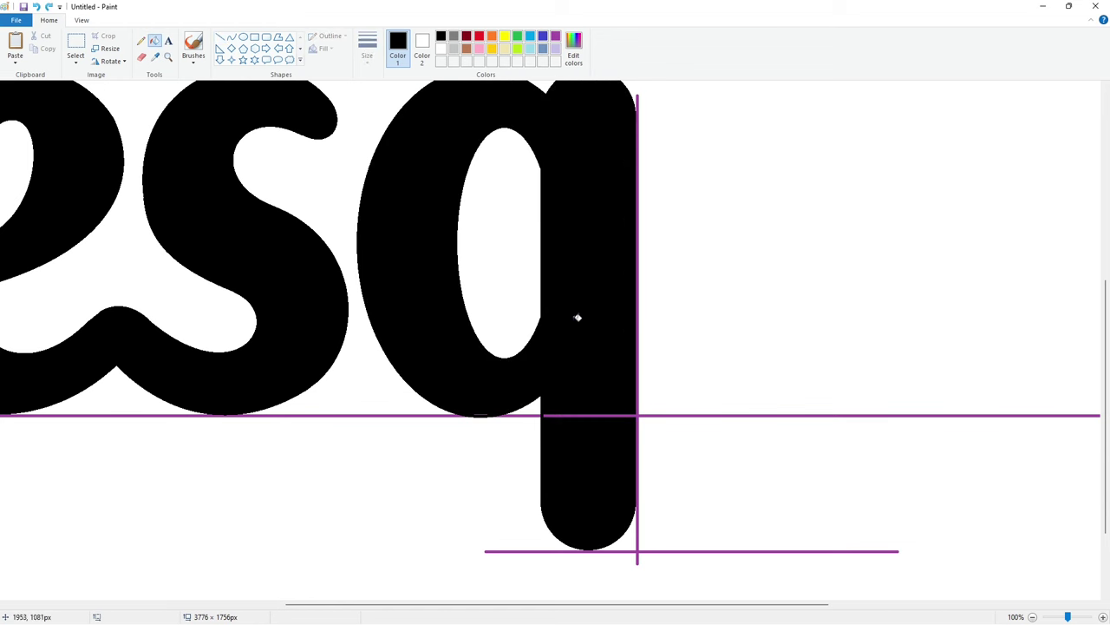
Separate the baseline from the guide with a black line about 60 px tall and fill the purple segment inside the stem black
left_click(220, 37)
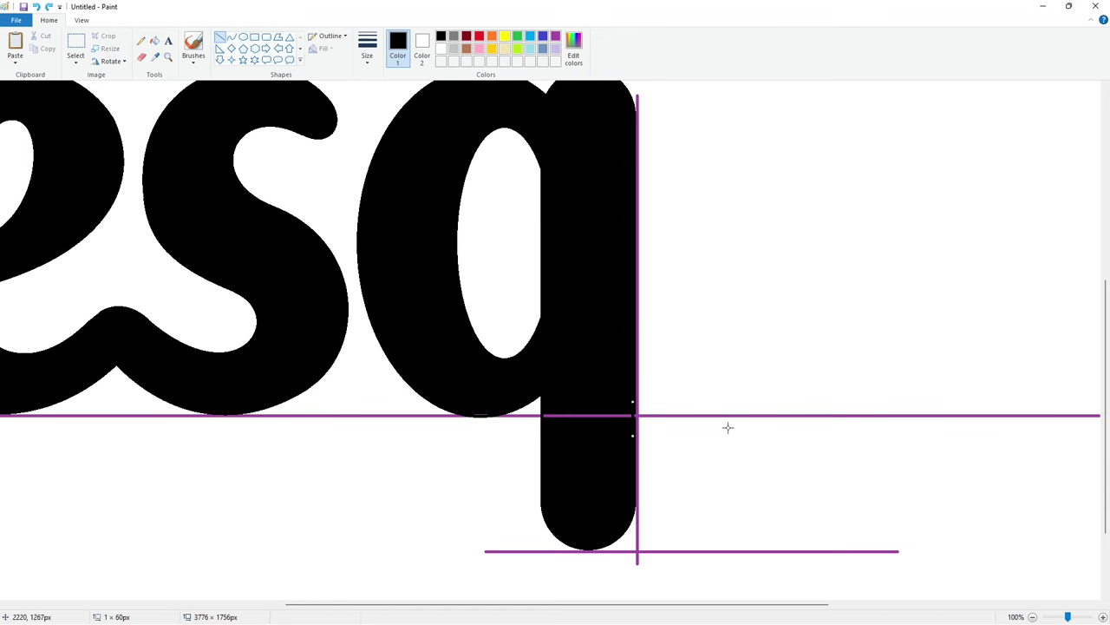
left_click(156, 41)
left_click(604, 415)
Detach the baseline from the vertical guide and remove the purple guides around the q by filling them white
left_click(142, 56)
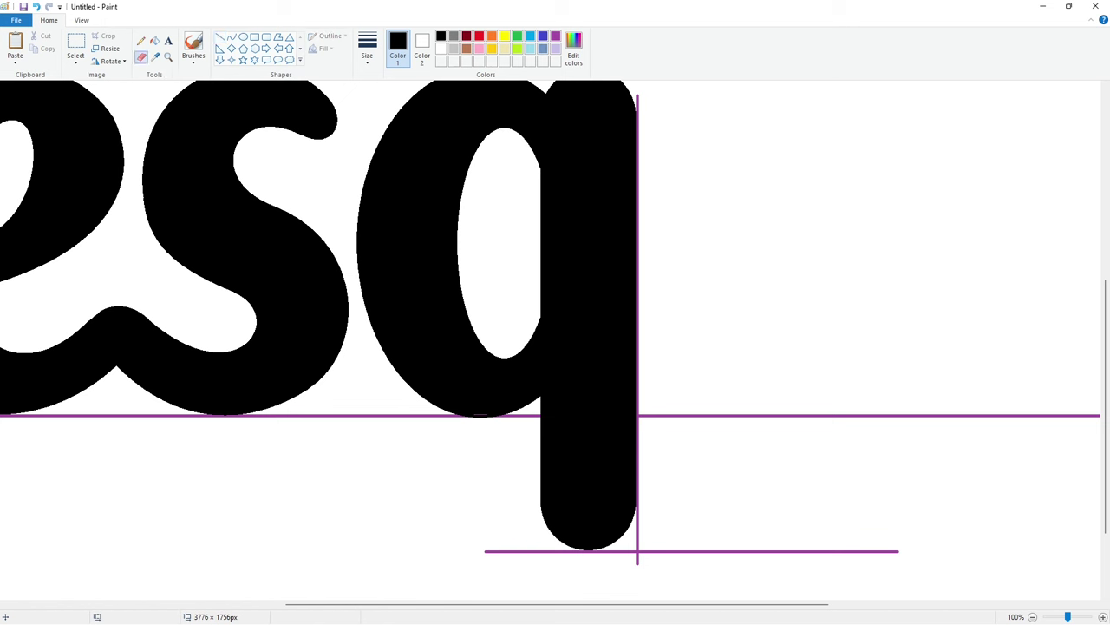
left_click(155, 40)
left_click(637, 288)
key("ctrl+z")
left_click(444, 49)
left_click(638, 290)
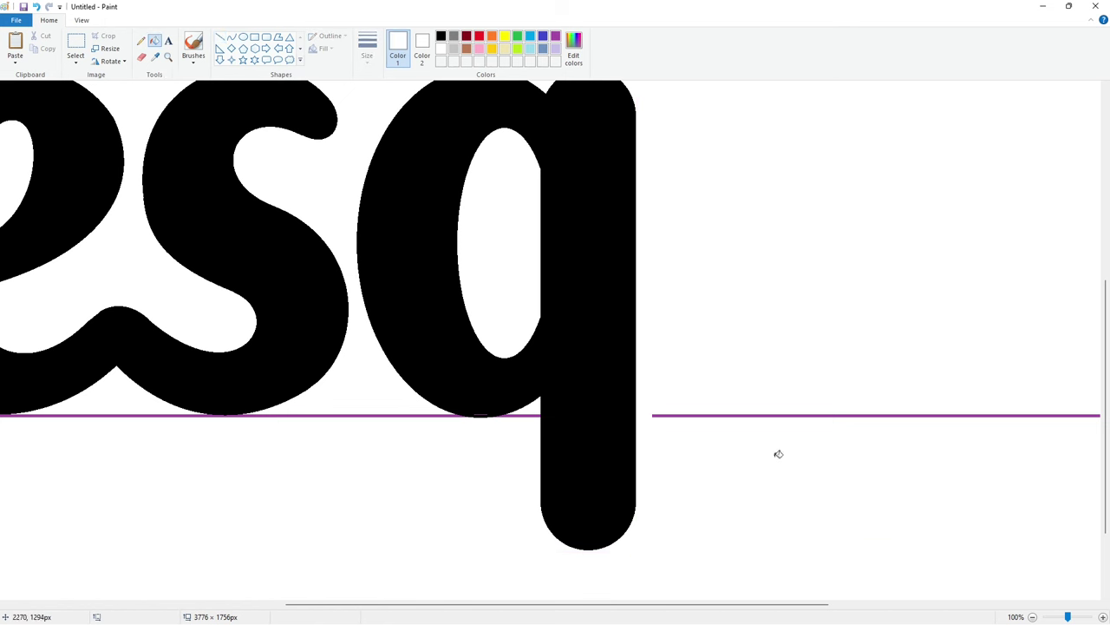
Patch the bottom edge of the q with a black line about 21 px long and fill the baseline left of its stem white
left_click(221, 37)
left_click(440, 37)
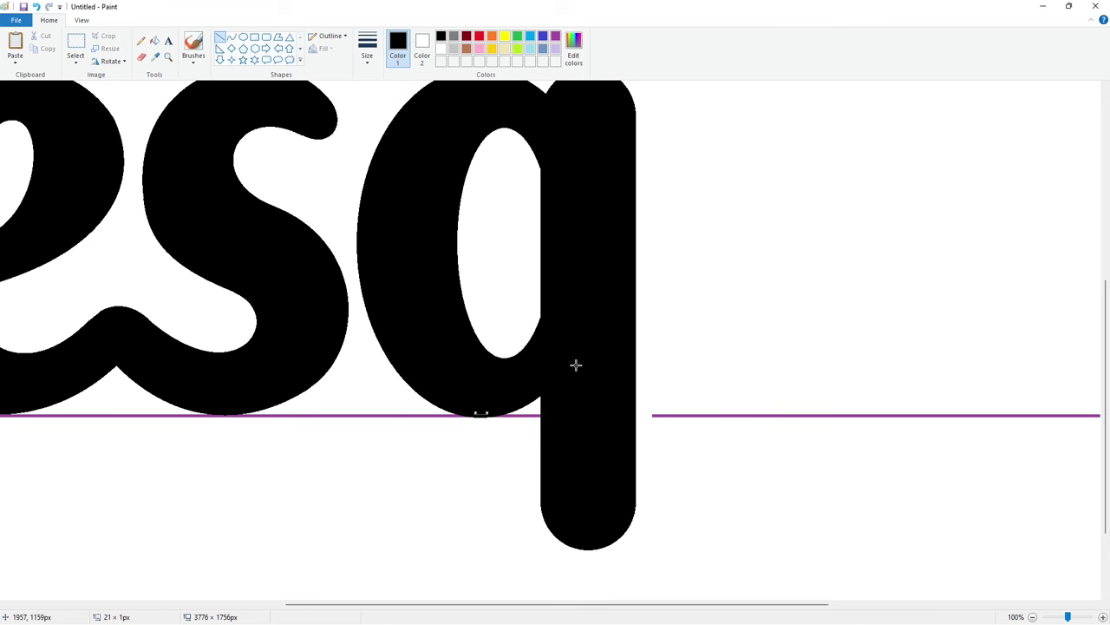
left_click(155, 41)
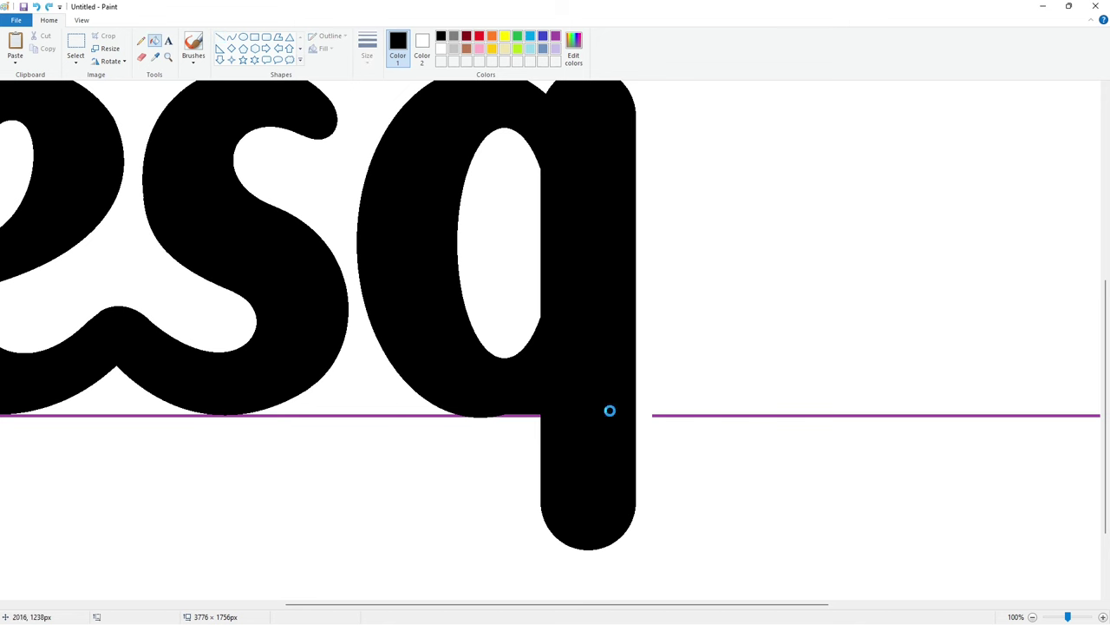
left_click(440, 49)
left_click(520, 415)
Copy the template circle above the N and place the copy beside the q, level with its rounded top
scroll(742, 494, "down", 1)
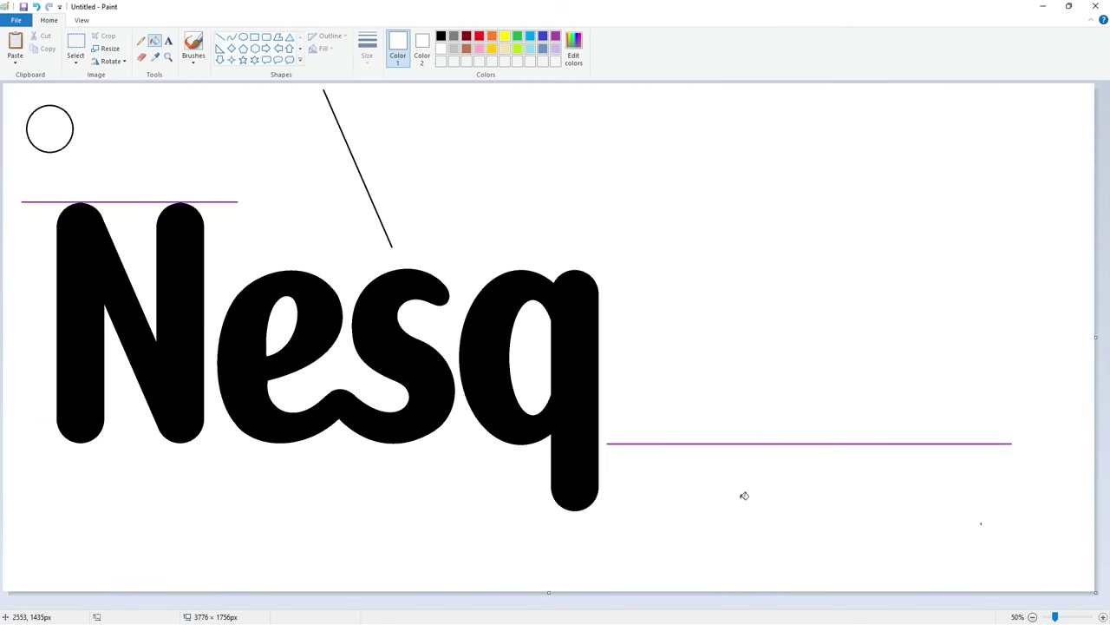
left_click(76, 44)
left_click_drag(9, 88, 92, 169)
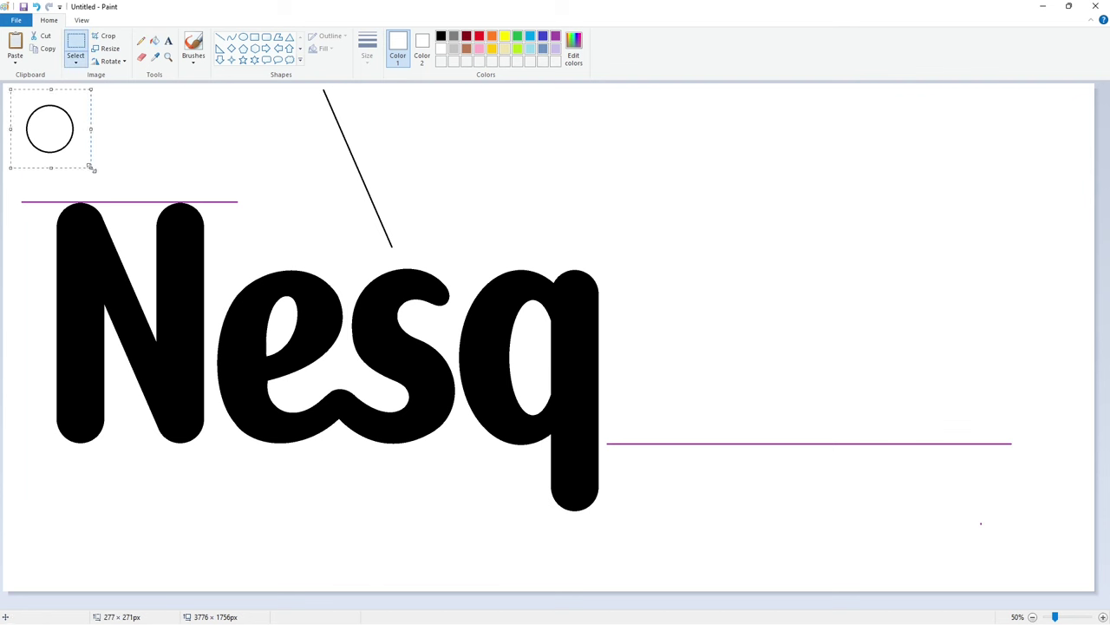
key("ctrl+c")
key("ctrl+v")
left_click_drag(41, 124, 644, 295)
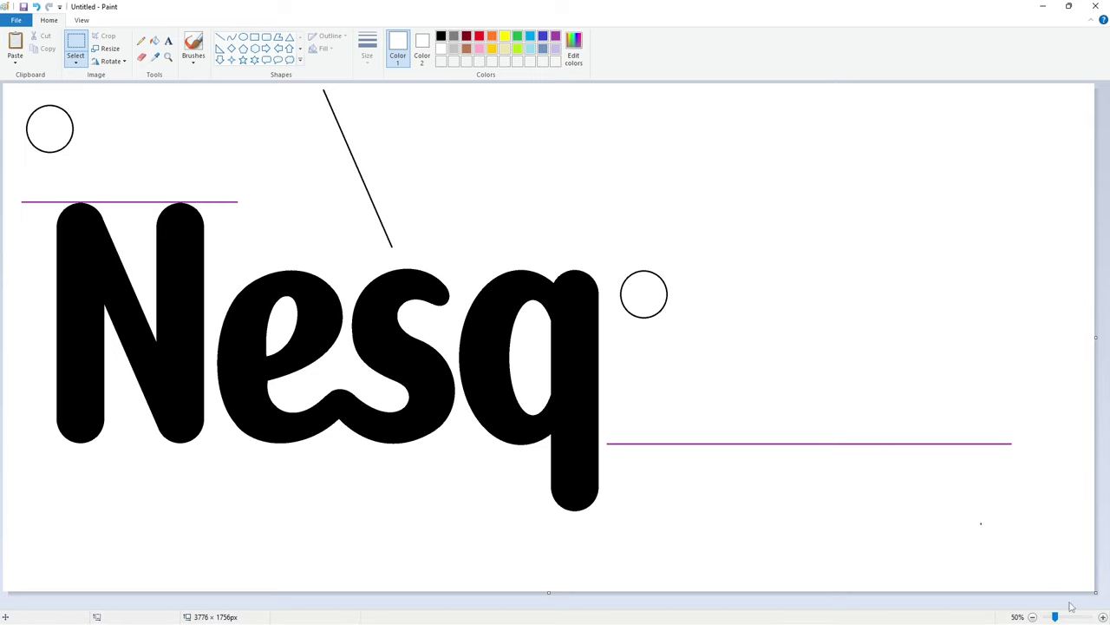
Draw two black vertical stem lines down from the sides of the new circle, the right one about 370 px tall
left_click(1103, 616)
left_click(220, 37)
left_click_drag(693, 246, 693, 501)
left_click_drag(783, 247, 786, 462)
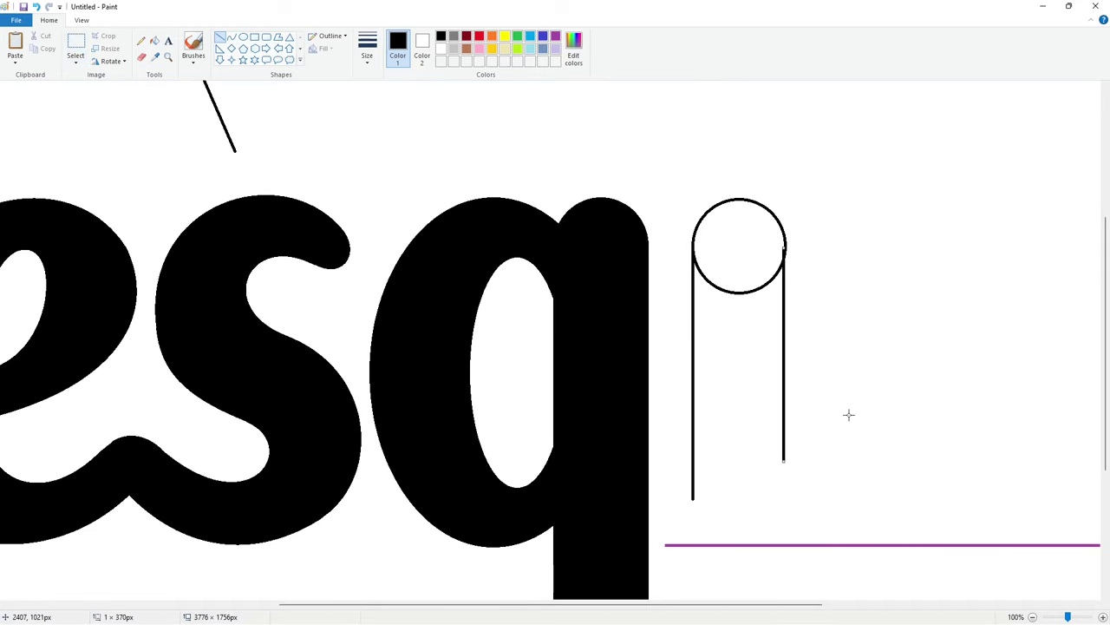
Shorten the left stem line by erasing a gap near its lower end and filling the cut-off piece white
left_click(1032, 616)
left_click(141, 56)
left_click(620, 406)
left_click(155, 41)
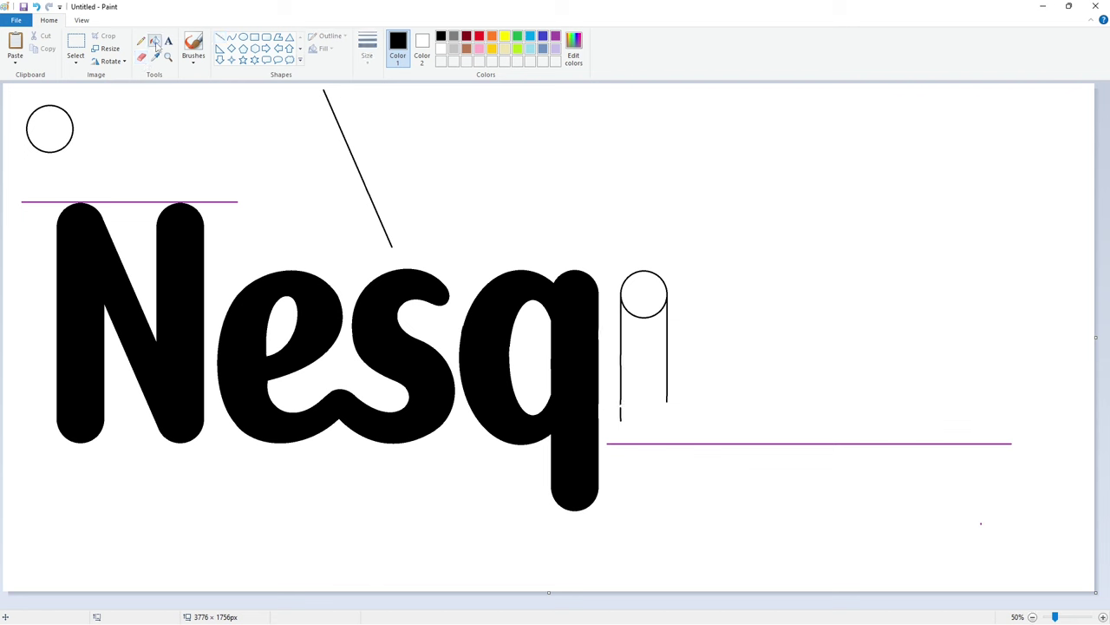
left_click(440, 48)
Draw a small black curve from the right stem line and a larger one from the left stem line, bending down to the baseline
left_click(231, 37)
left_click(440, 35)
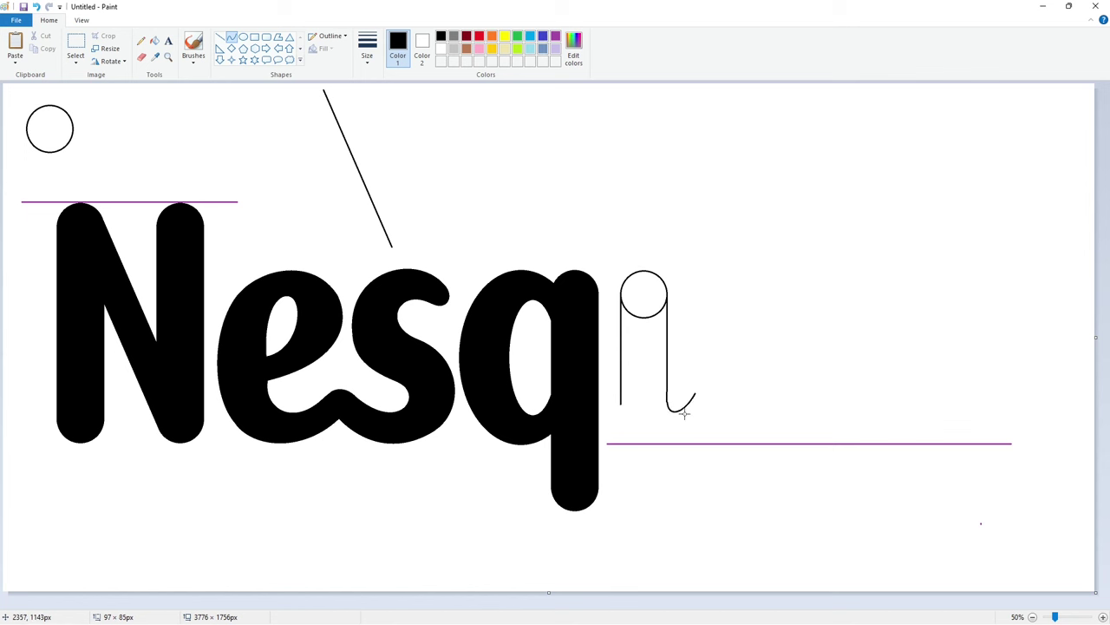
left_click(733, 417)
left_click_drag(621, 404, 702, 422)
left_click_drag(650, 414, 621, 446)
left_click_drag(663, 452, 679, 454)
left_click(756, 450)
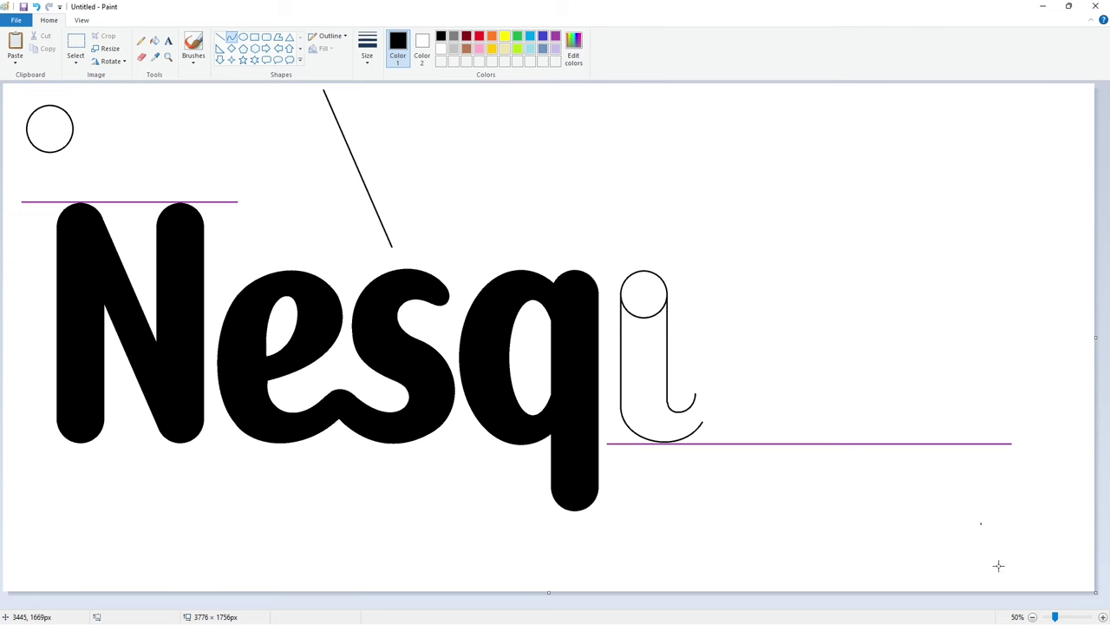
Draw a black vertical line about 541 px tall up from the inner curve and a purple guide about 440 px wide above the circle
scroll(929, 581, "up", 1)
left_click_drag(468, 605, 851, 600)
scroll(833, 531, "down", 3)
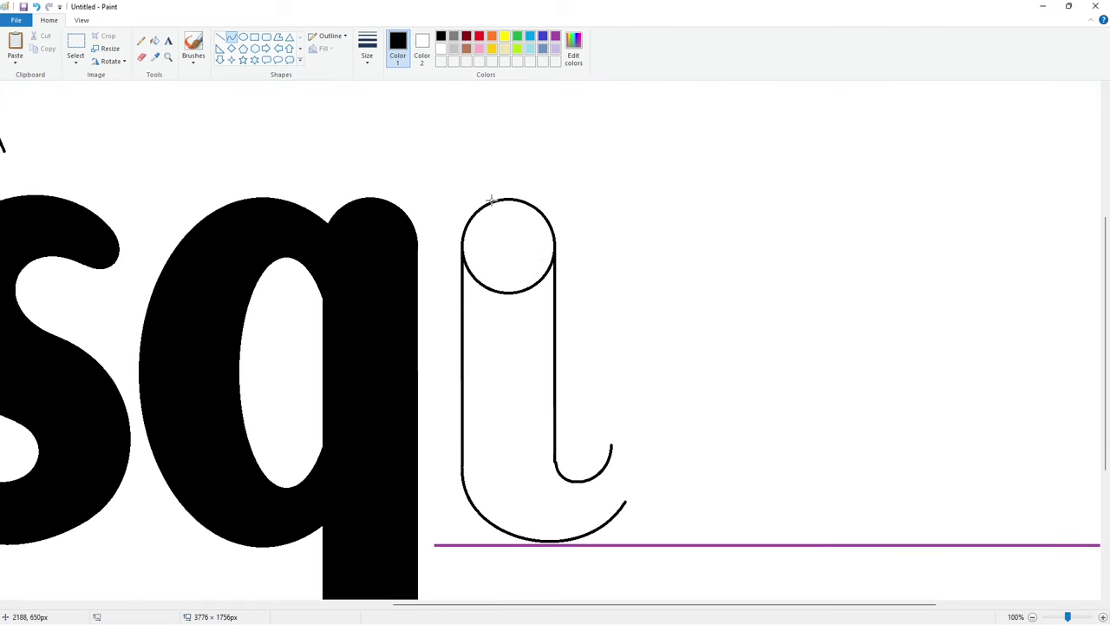
left_click(220, 36)
mouse_move(612, 449)
left_mouse_down()
mouse_move(625, 158)
mouse_move(616, 139)
left_mouse_up()
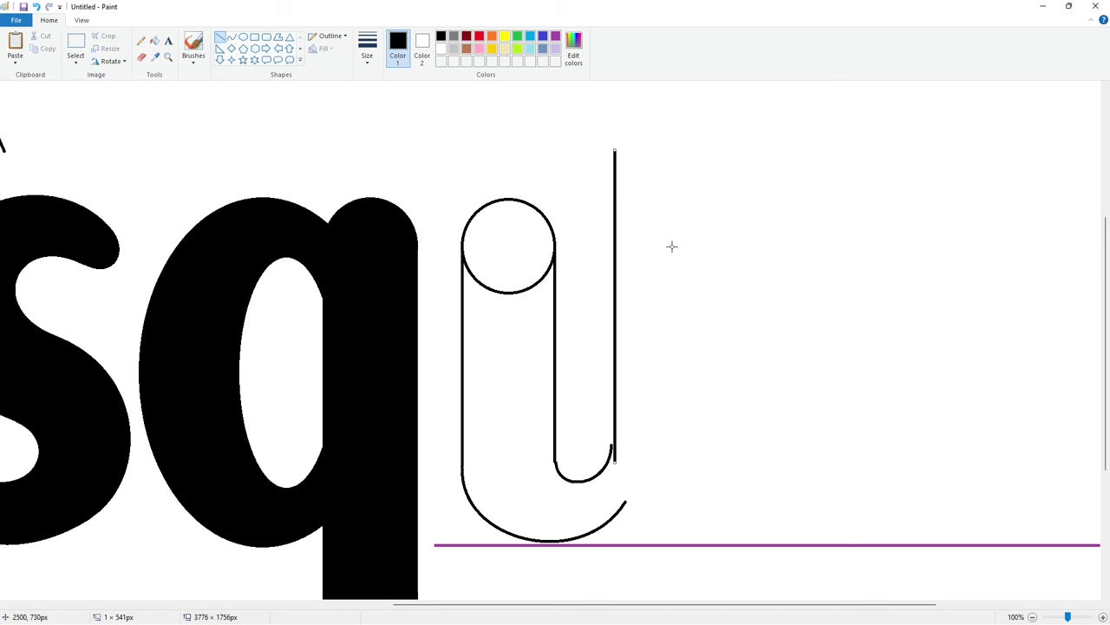
left_click(672, 246)
left_click(556, 35)
left_click_drag(486, 196, 742, 196)
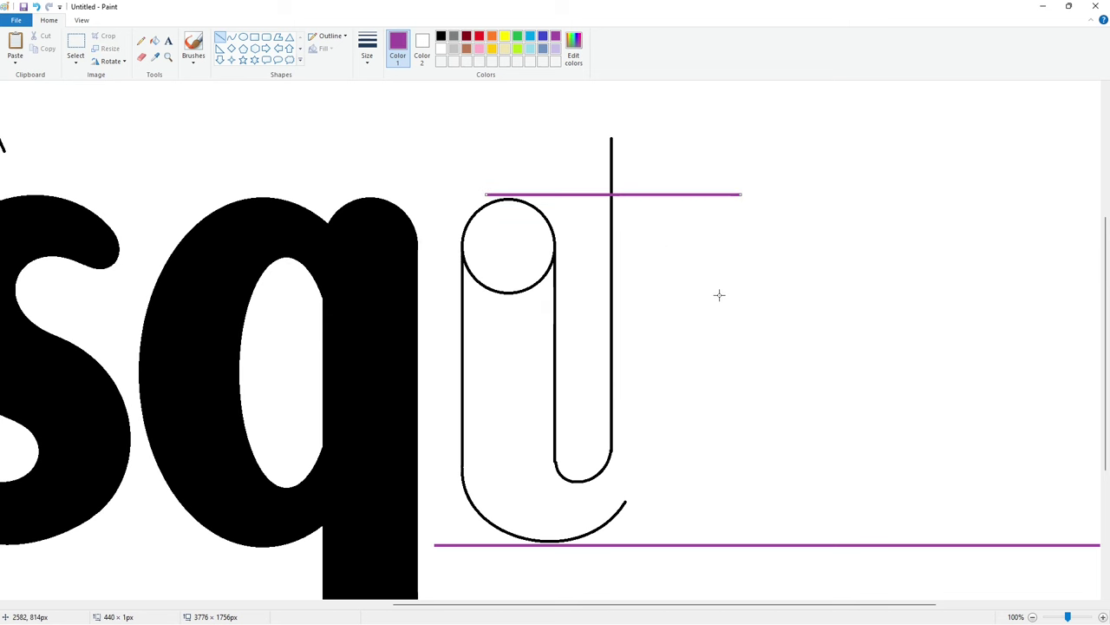
key("ctrl+v")
left_click_drag(46, 169, 629, 256)
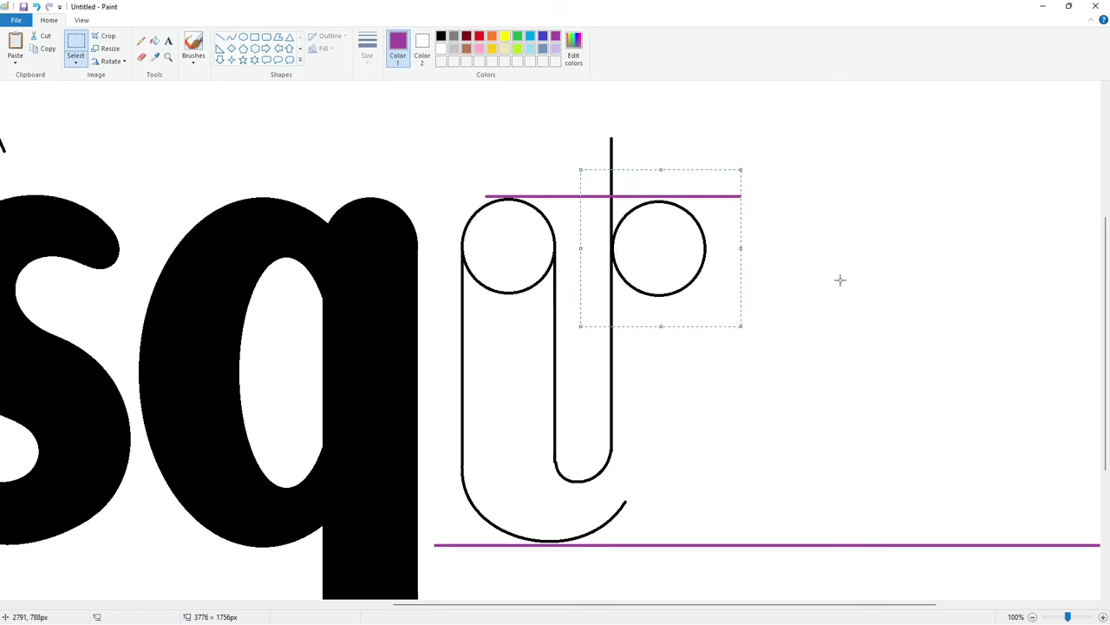
key("Delete")
Recolour the u outline blue and place a copied circle against its vertical line, just under the purple guide
left_click(155, 41)
left_click(542, 35)
left_click(612, 239)
key("ctrl+v")
left_click_drag(105, 149, 684, 229)
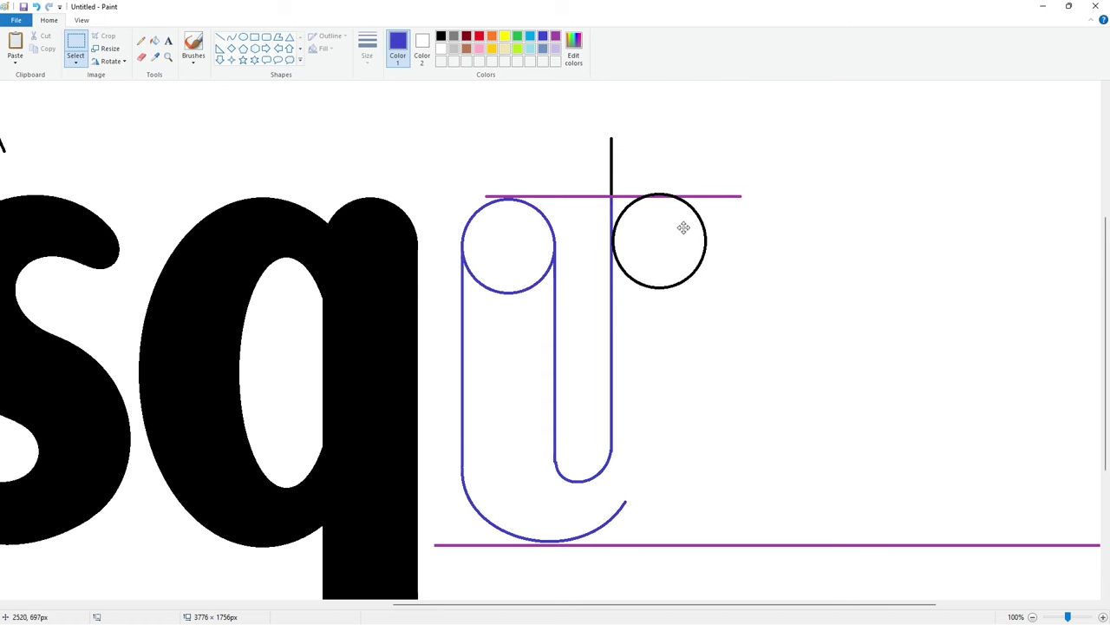
left_click(825, 237)
Fill the purple guide and the line segments above the second circle's side white, and recolour the u outline black
left_click(154, 41)
left_click(442, 49)
left_click(611, 205)
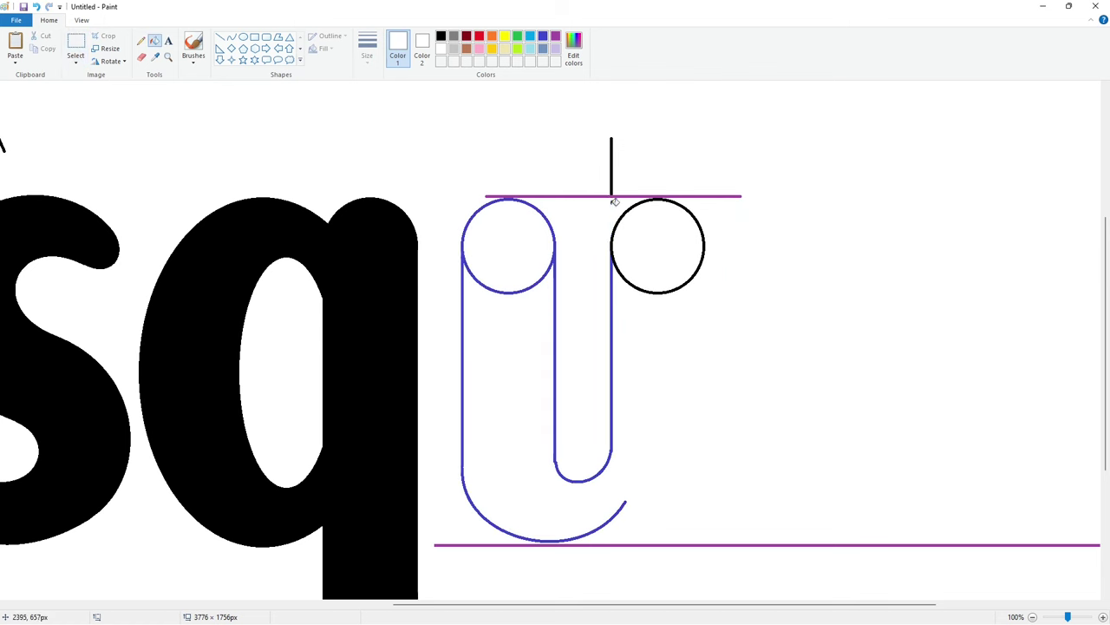
left_click(612, 190)
left_click(613, 196)
left_click(441, 36)
left_click(611, 329)
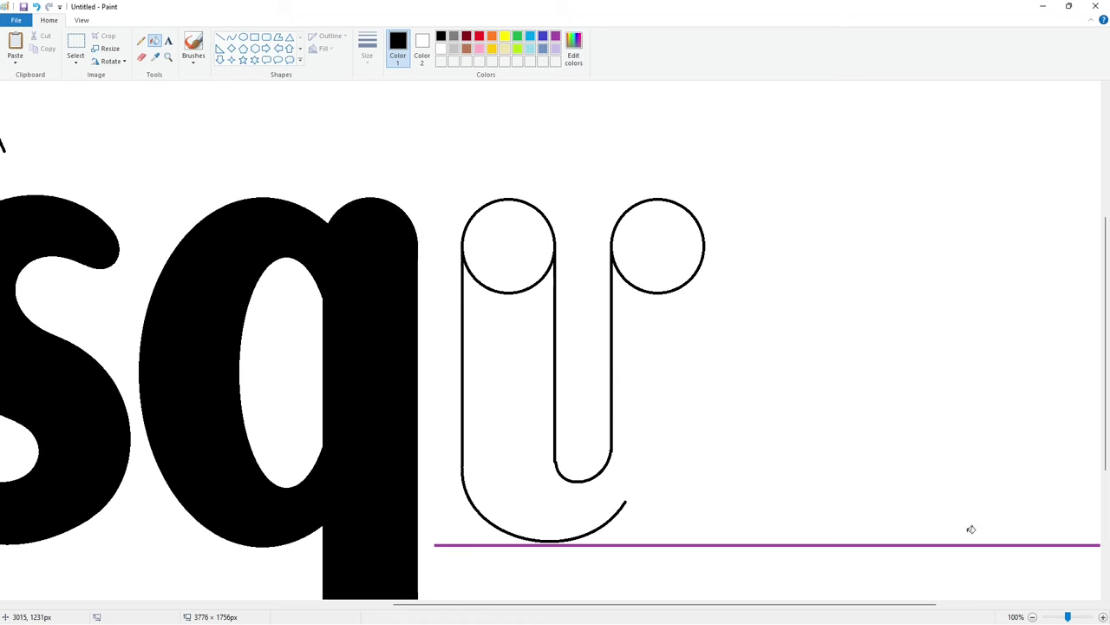
Draw a black vertical stem line down from the second circle's right edge, nudging it into alignment
scroll(971, 529, "down", 1)
left_click(232, 36)
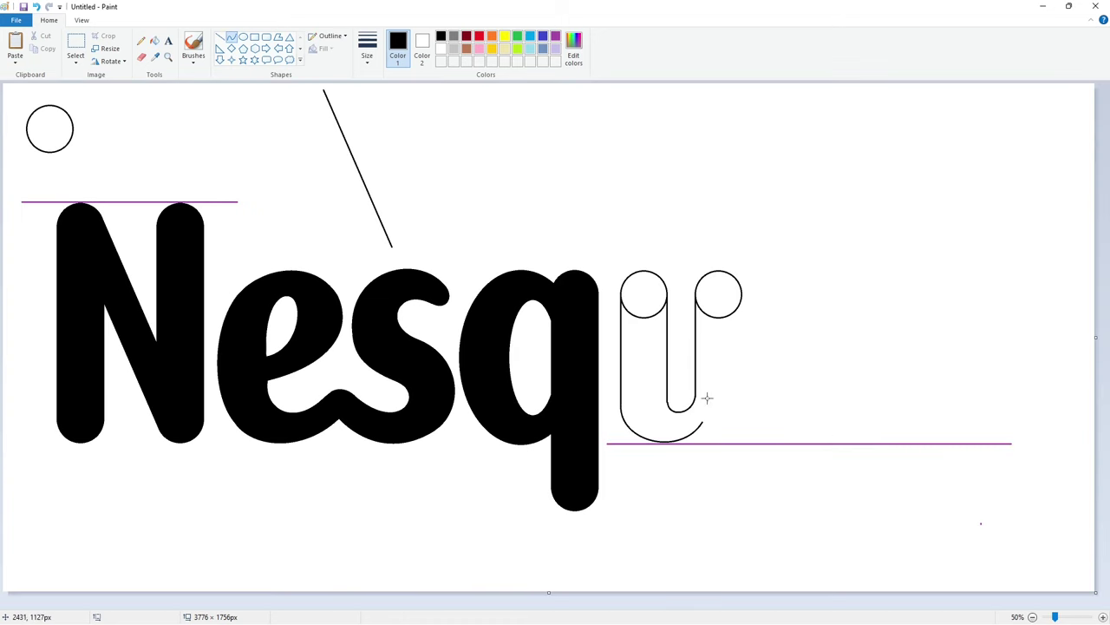
scroll(981, 523, "up", 1)
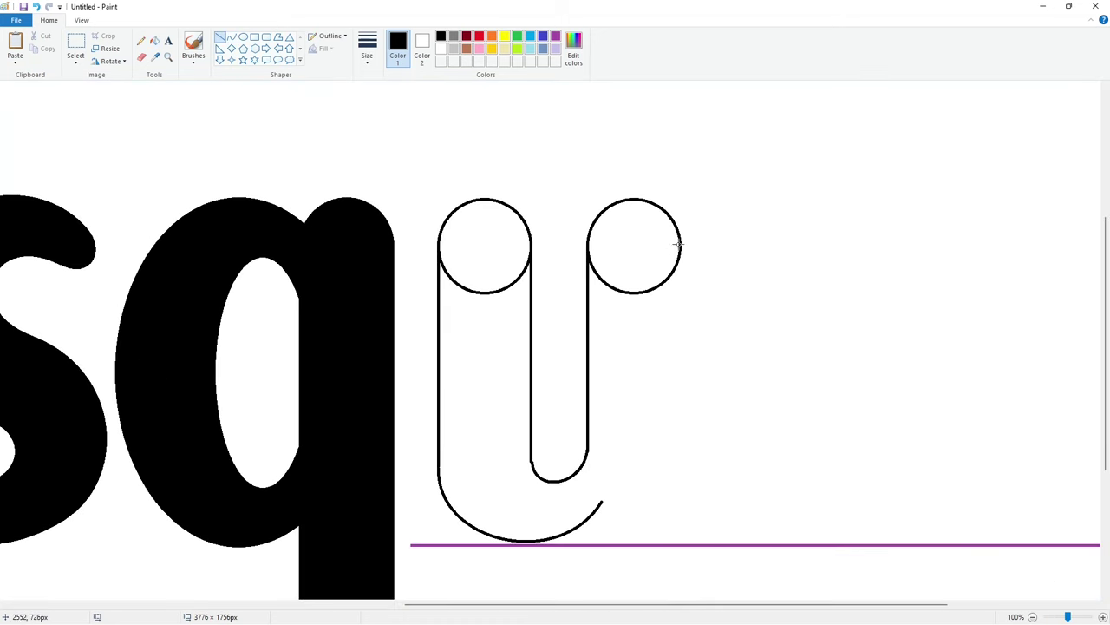
left_click_drag(679, 245, 679, 469)
key("Right")
key("Right")
key("Right")
left_click(1011, 590)
scroll(1011, 590, "down", 1)
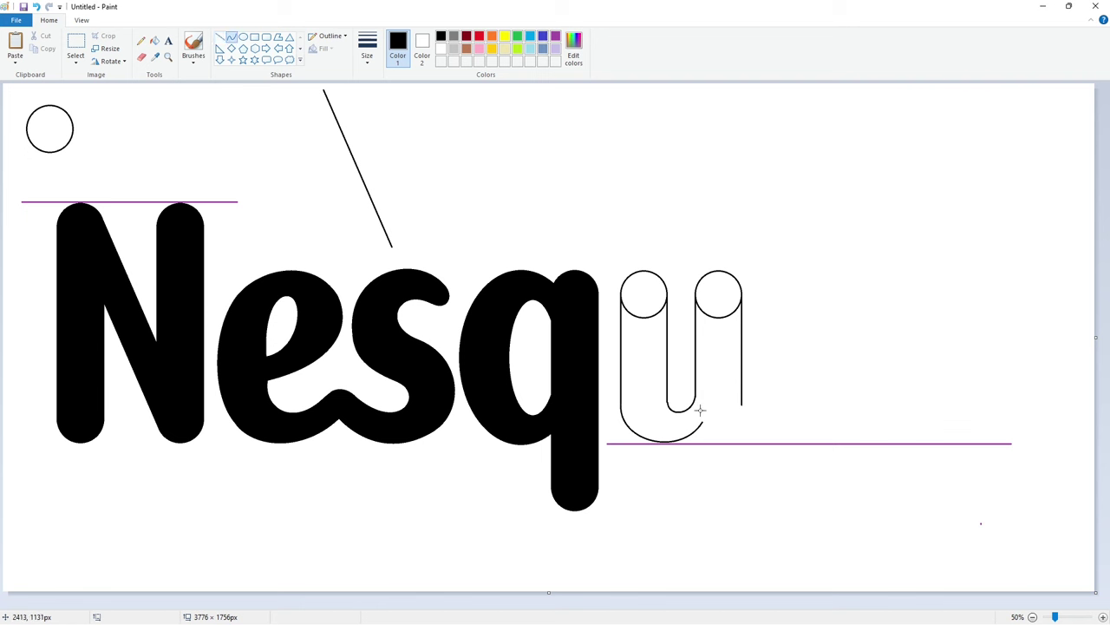
Draw a black curve about 279 px wide from the end of the first bottom curve, dipping to the baseline under the second stem
left_click_drag(703, 422, 783, 417)
left_click(721, 449)
left_click(770, 448)
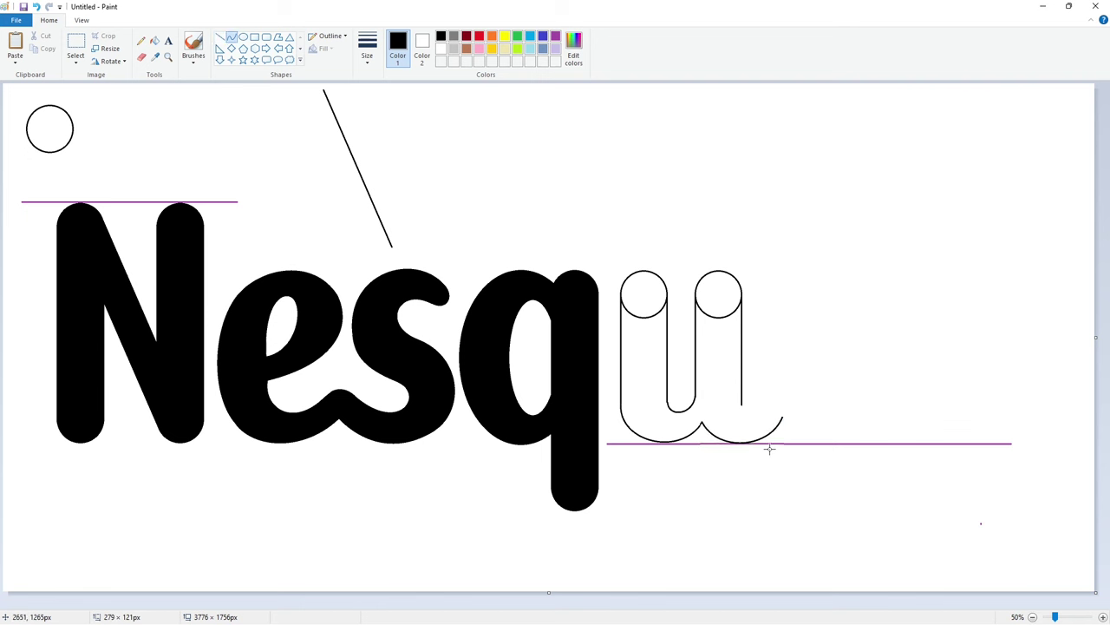
left_click(822, 462)
Trim the lower end of the second stem's right line and draw a small black U-shaped curve from it
left_click(142, 57)
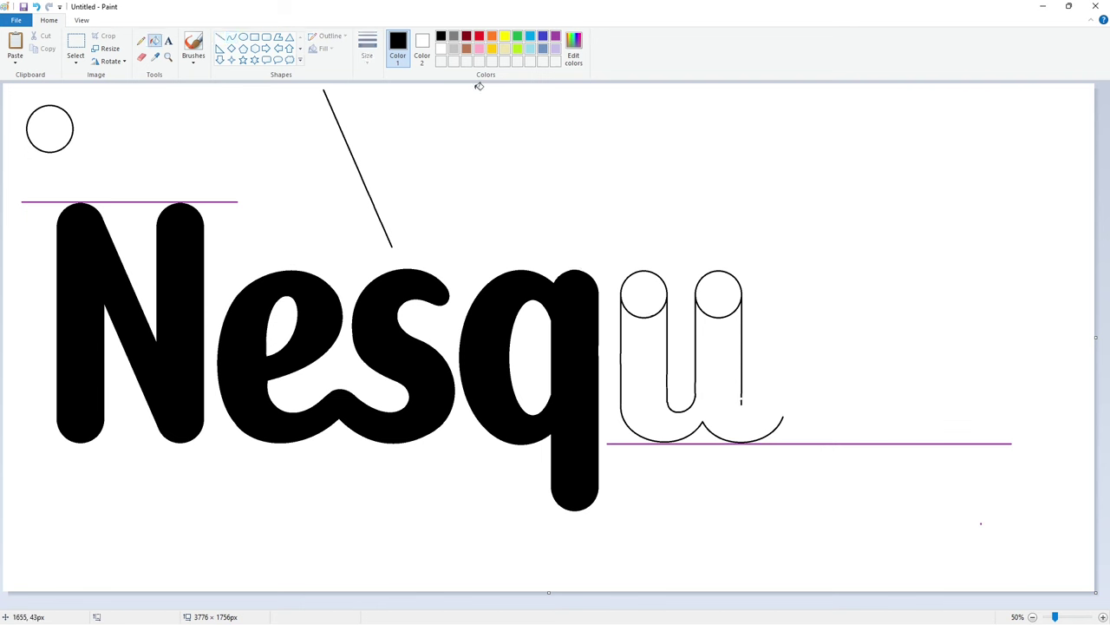
left_click(744, 401)
left_click(231, 37)
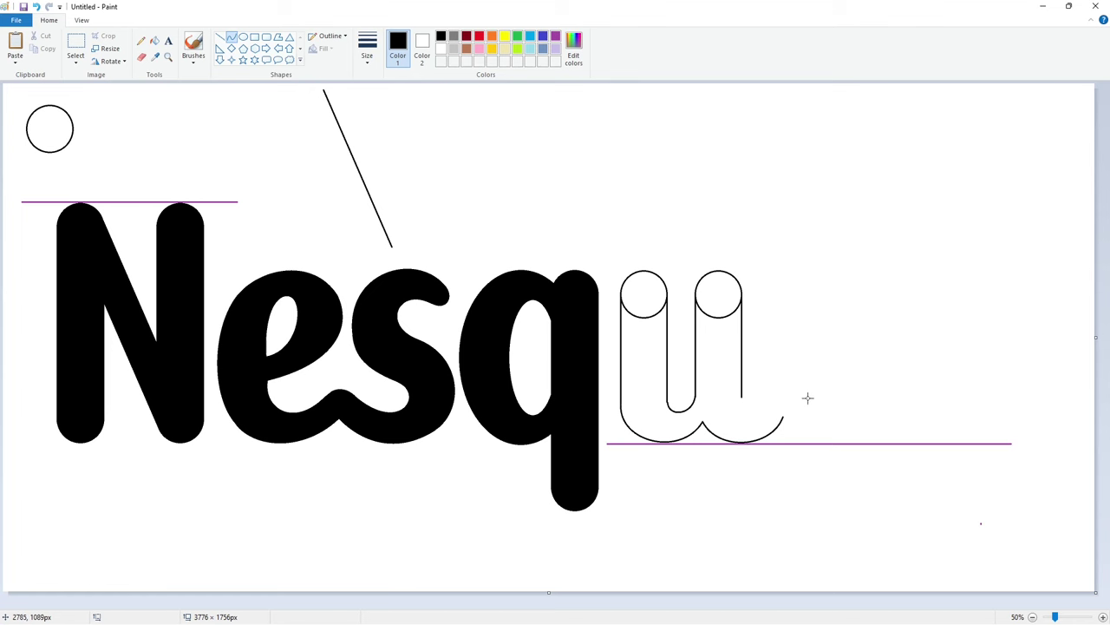
left_click(744, 413)
left_click_drag(776, 388, 778, 415)
left_click(850, 481)
Draw a black vertical line up from the second inner curve and a purple horizontal guide across it, touching the second circle's top
left_click(1102, 617)
scroll(635, 573, "down", 3)
left_click_drag(486, 604, 930, 604)
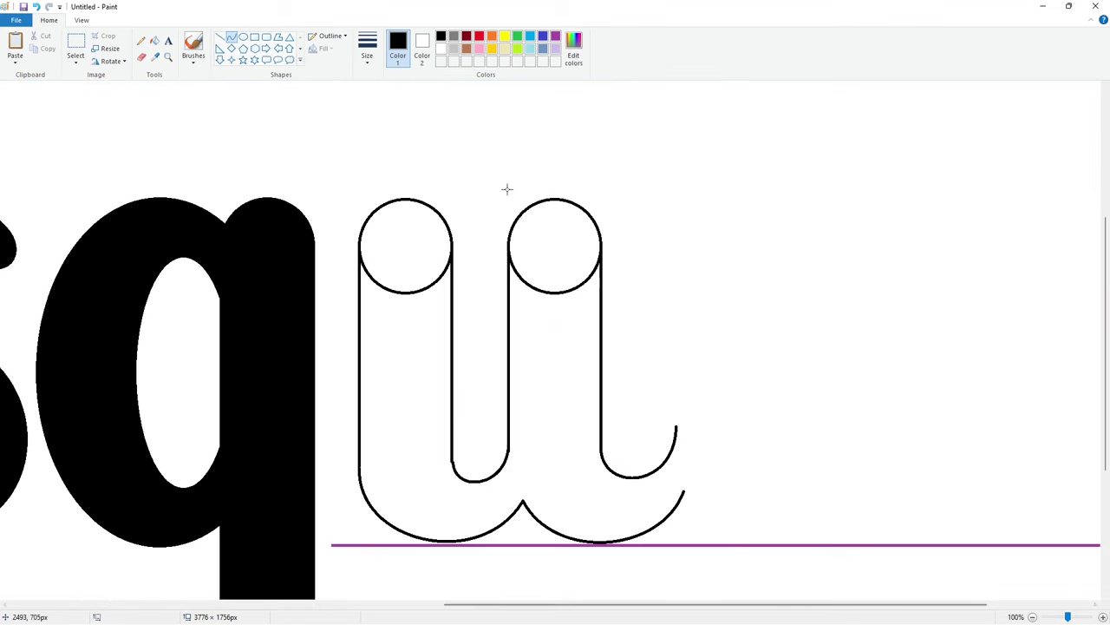
left_click(220, 37)
left_click_drag(675, 426, 677, 147)
left_click(801, 330)
left_click(556, 36)
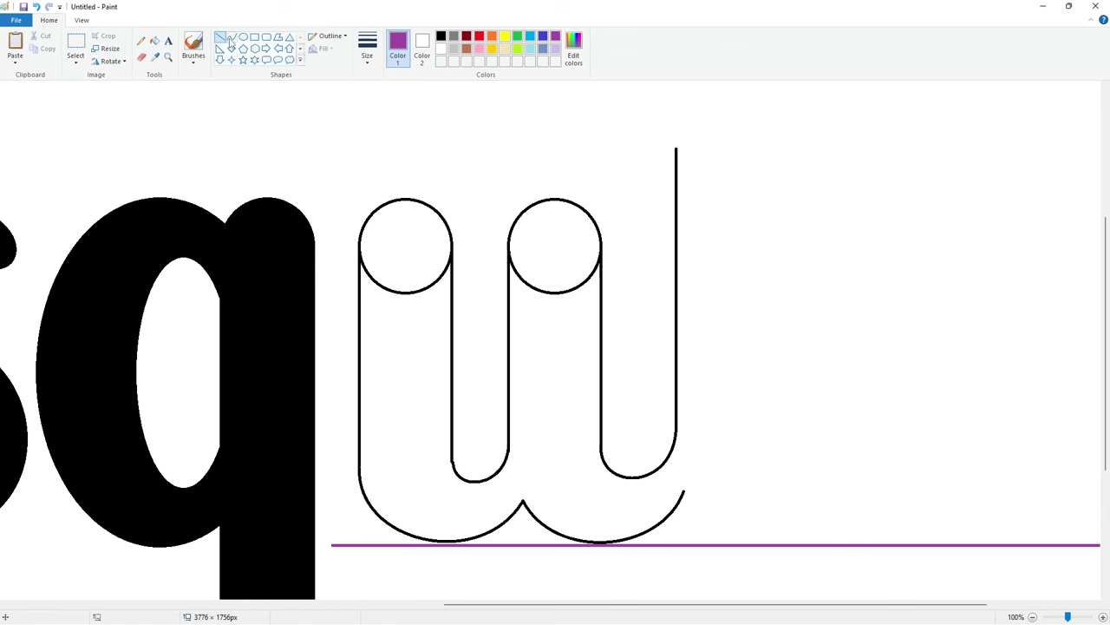
left_click_drag(498, 195, 822, 195)
left_click(757, 269)
Recolour the connected letter outline blue and place a third circle against the new vertical line, under the purple guide
left_click(542, 36)
left_click(154, 40)
left_click(602, 250)
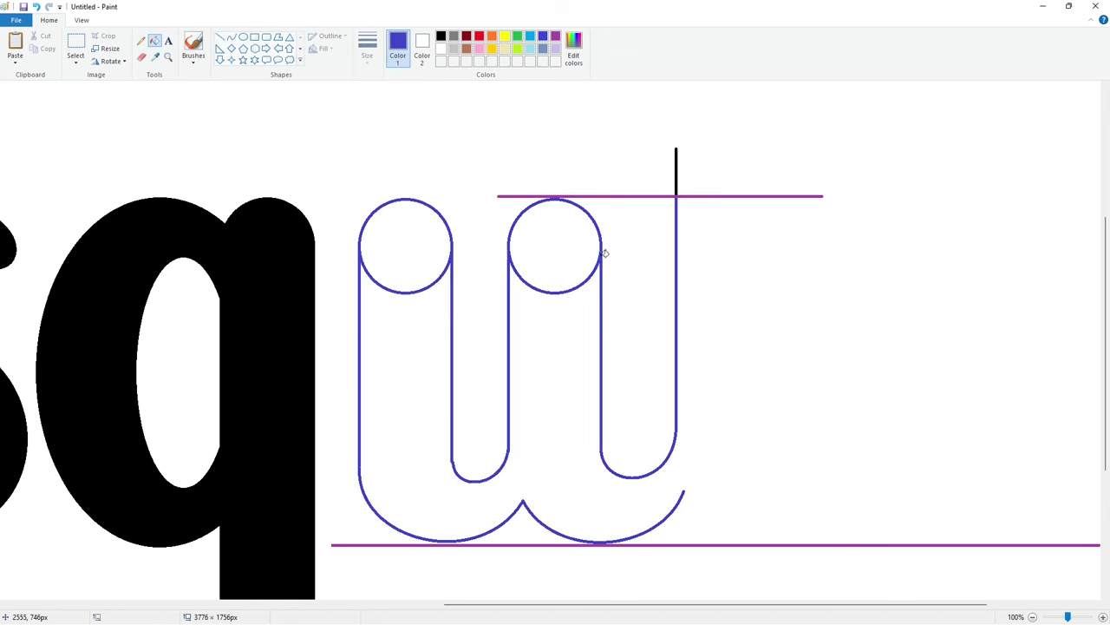
key("ctrl+v")
left_click_drag(93, 147, 734, 230)
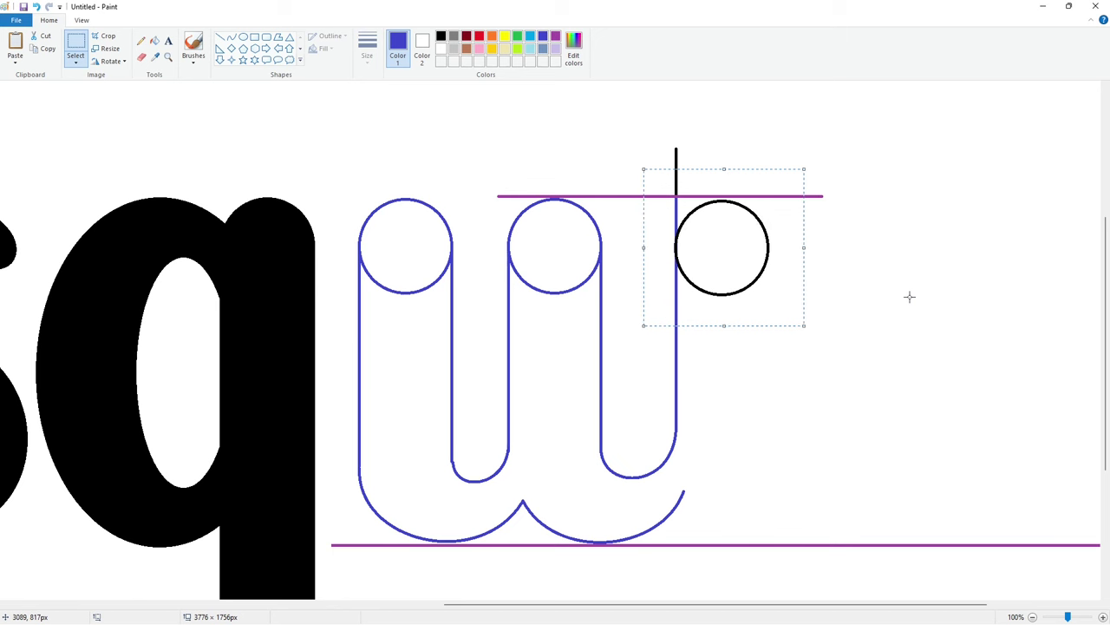
left_click(910, 297)
Remove the purple guide and the excess line beside the third circle with white fills, and recolour the outline black
left_click(154, 40)
left_click(440, 48)
left_click(677, 197)
left_click(677, 187)
left_click(676, 203)
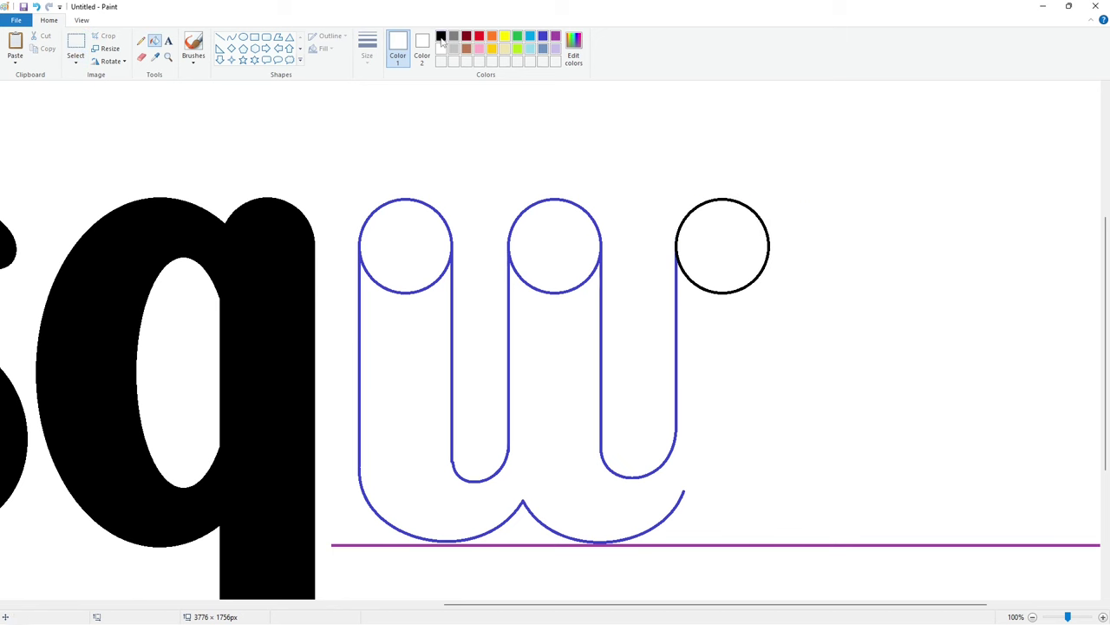
left_click(440, 37)
left_click(676, 303)
Draw a third black bottom curve about 271 px wide from the end of the second, dipping to the baseline
scroll(869, 512, "down", 1)
left_click(232, 36)
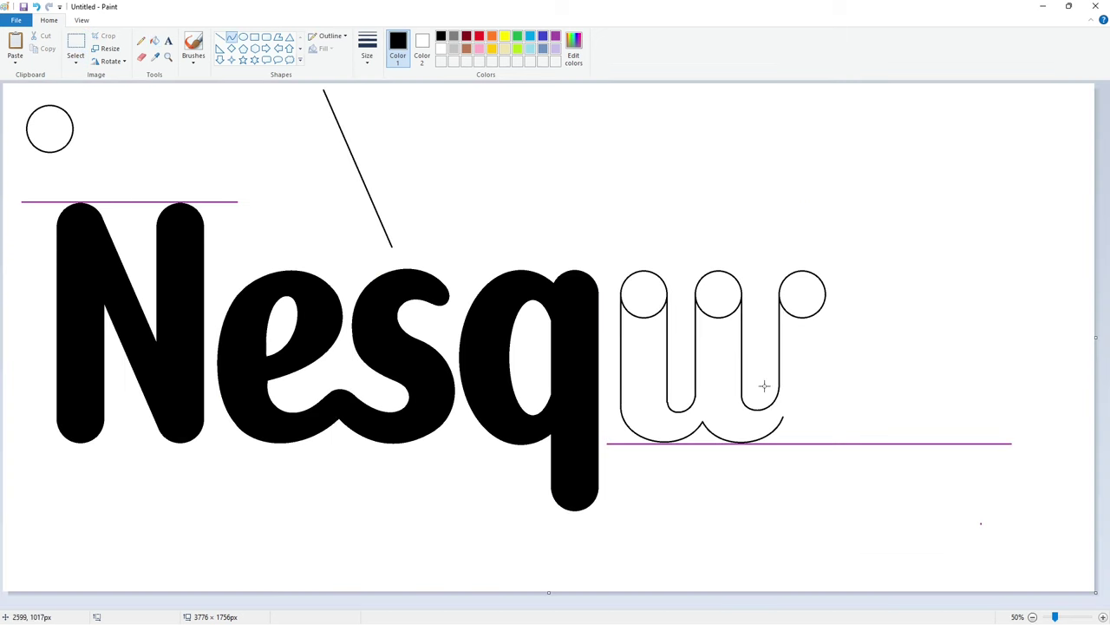
left_click_drag(783, 417, 863, 419)
left_click_drag(796, 449, 844, 450)
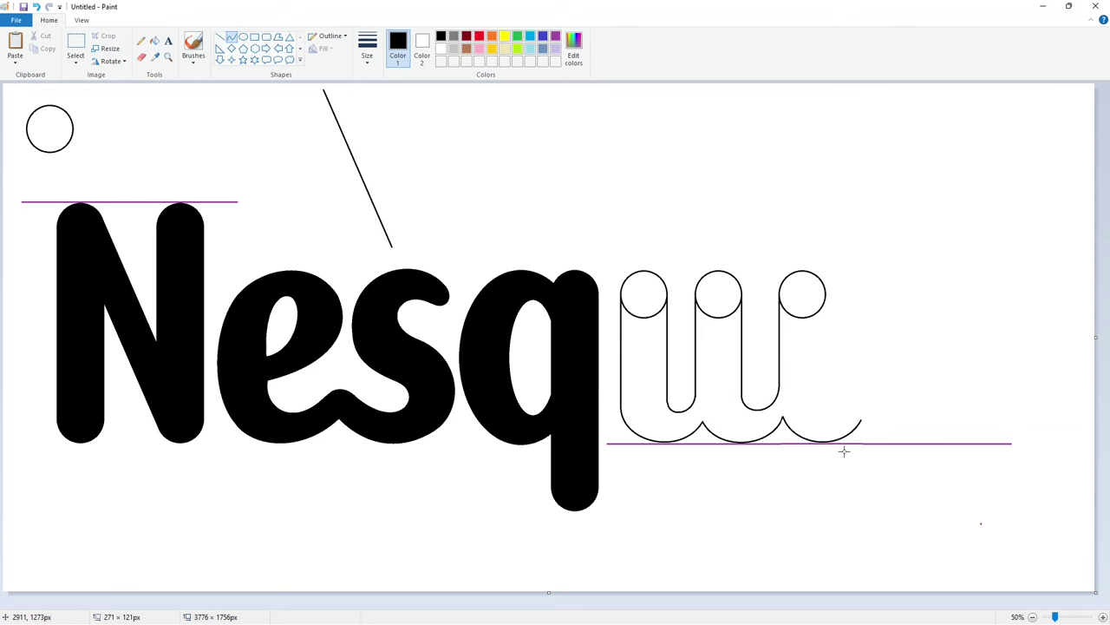
Draw a black vertical line about 390 px tall down from the third circle's right edge, nudging it into alignment
left_click(1102, 617)
left_click(219, 37)
left_click_drag(717, 244, 729, 469)
key("Left")
key("Left")
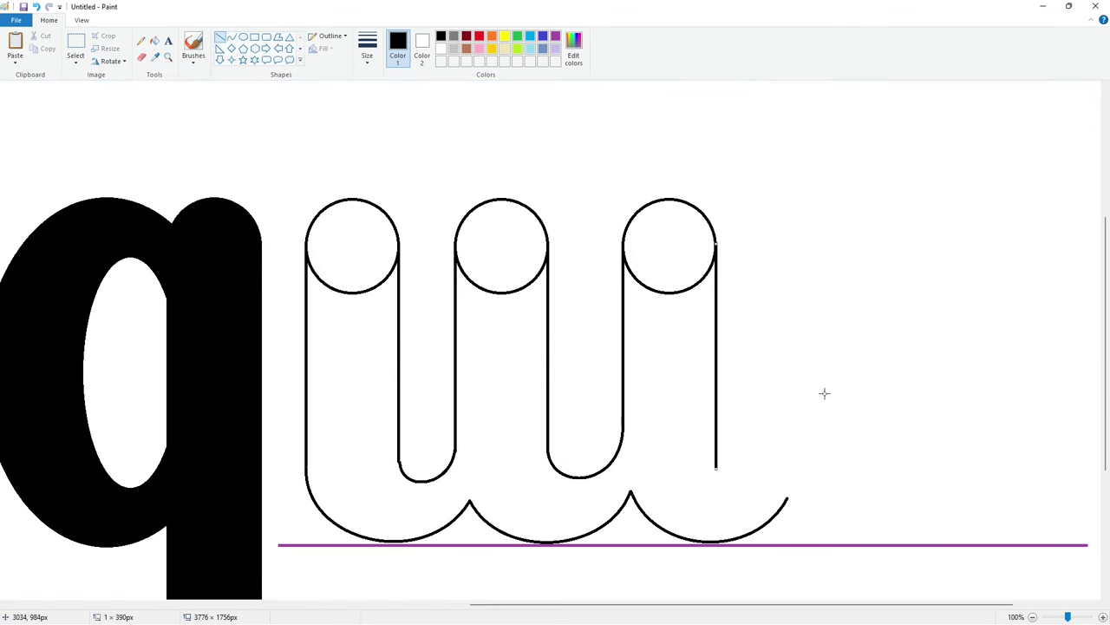
left_click(825, 393)
Shorten the third stem's right line by erasing a gap near its lower end and filling the cut-off piece white
left_click(1032, 616)
left_click(141, 57)
left_click(825, 396)
left_click(155, 41)
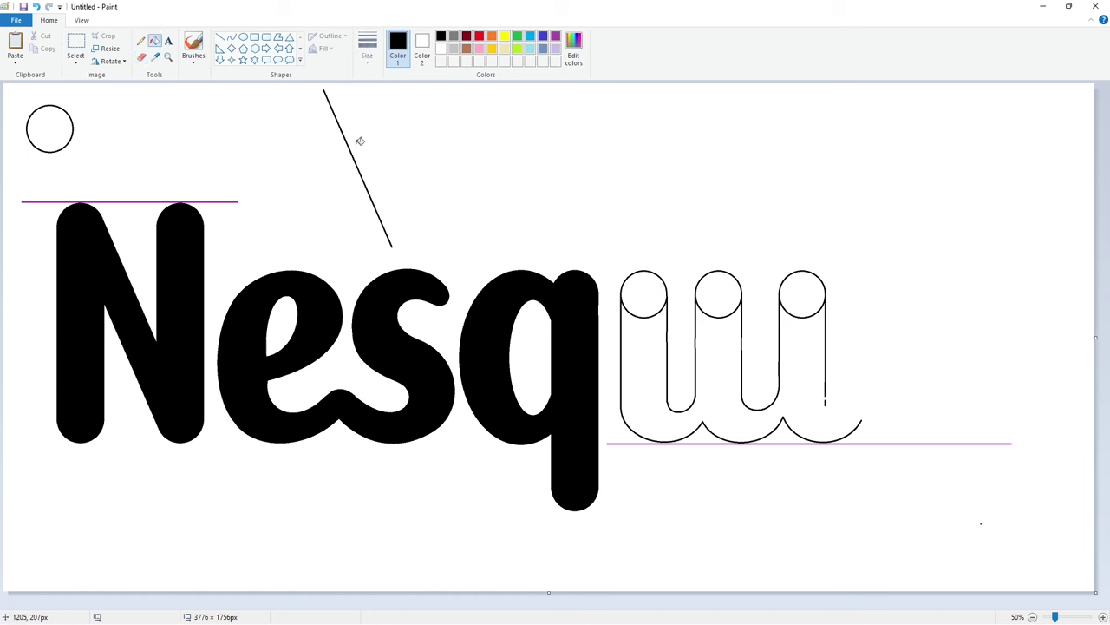
left_click(441, 49)
left_click(825, 403)
Draw a black U-shaped curve about 119 px wide from the lower end of the third stem's right line
left_click(232, 37)
left_click(440, 35)
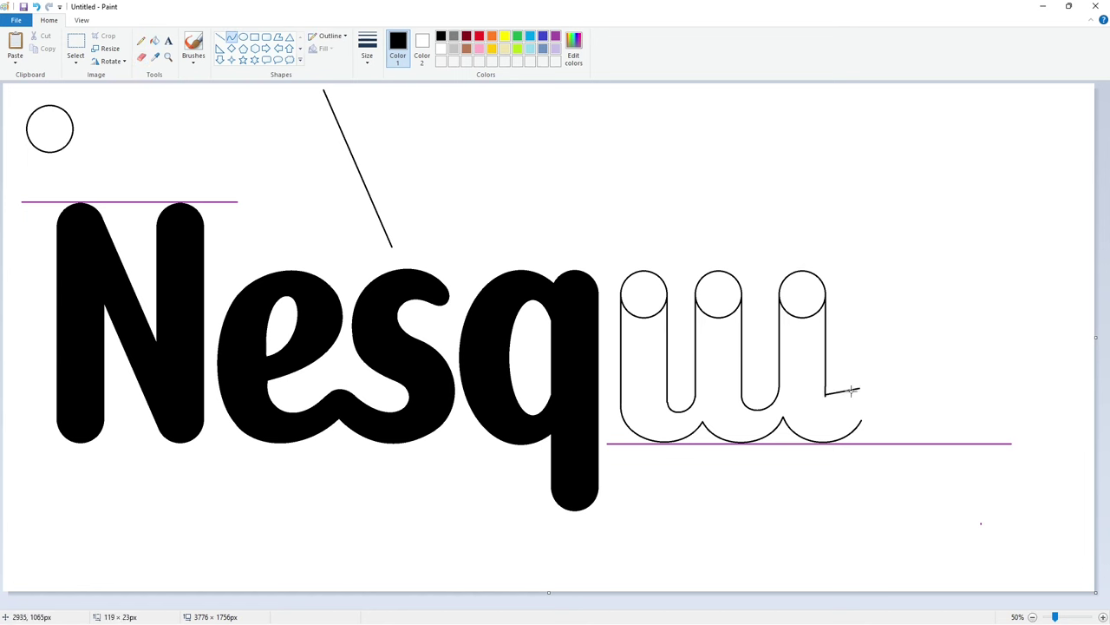
left_click_drag(853, 392, 854, 415)
key("ctrl+v")
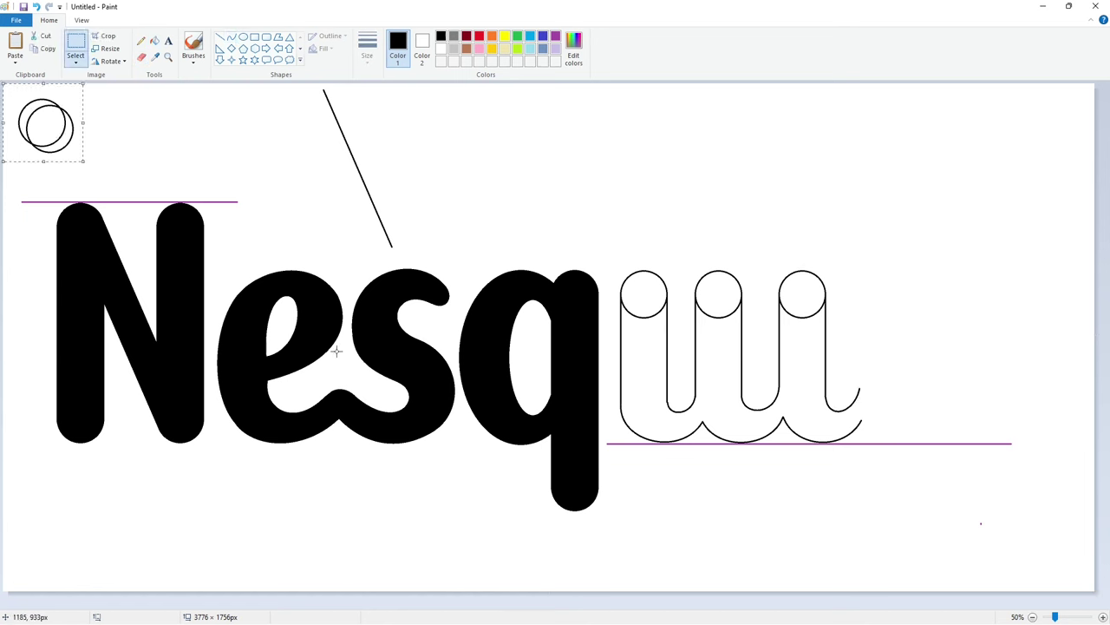
left_click_drag(43, 130, 886, 233)
key("ctrl+z")
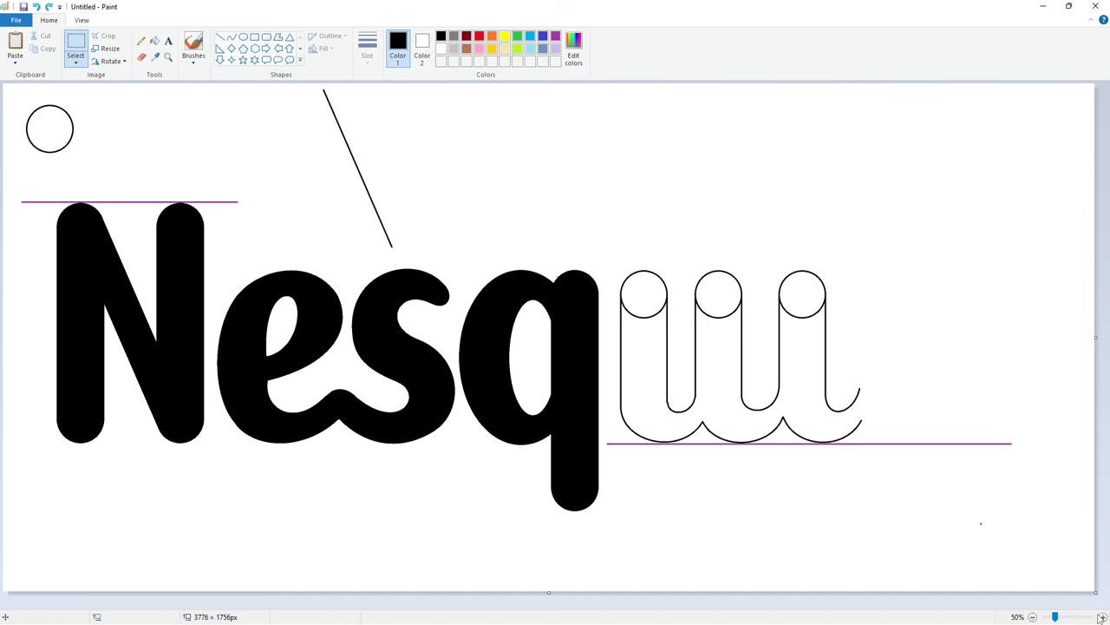
Draw a tall black vertical line about 682 px high up from the end of the third inner curve
left_click(1102, 617)
left_click_drag(770, 604, 1005, 568)
left_click(219, 37)
left_click_drag(690, 443, 692, 78)
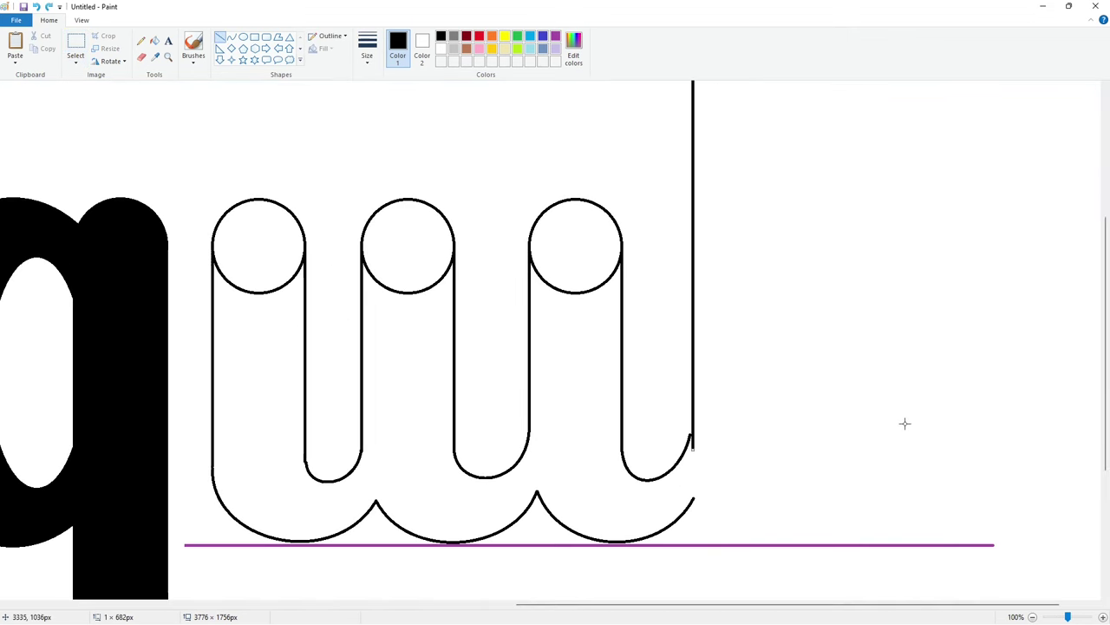
Draw a purple horizontal guide across the tall line's upper end and nudge it up level with the top of the N
scroll(1017, 605, "down", 1)
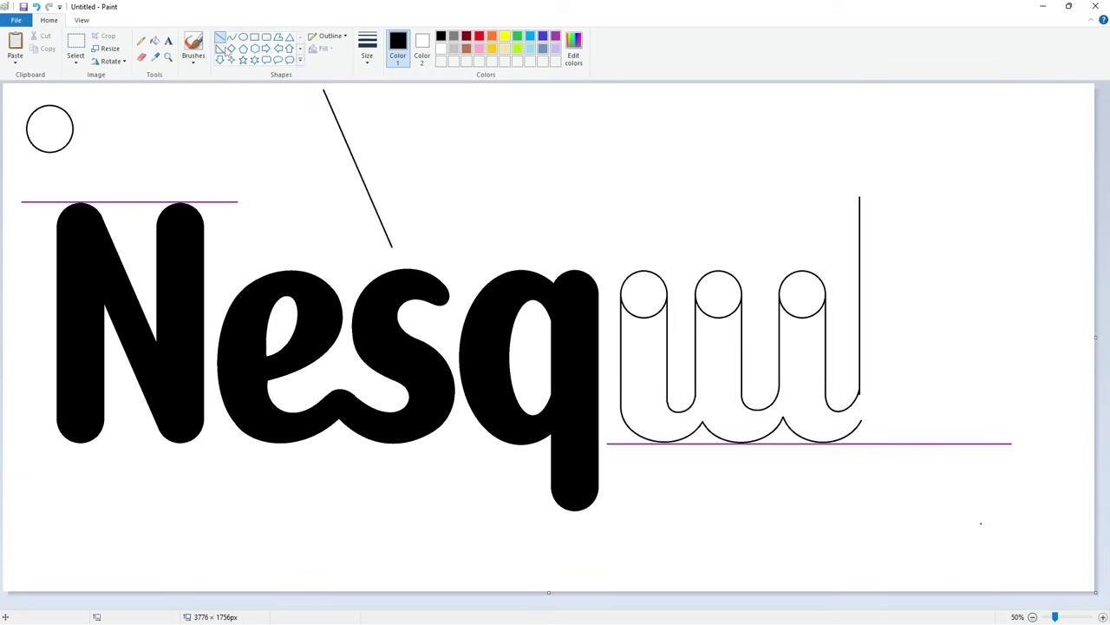
left_click(555, 36)
left_click_drag(837, 205, 960, 205)
key("Up")
key("Up")
key("Up")
key("Up")
key("Up")
key("Up")
key("Up")
key("Up")
key("Up")
left_click(964, 451)
left_click(1103, 617)
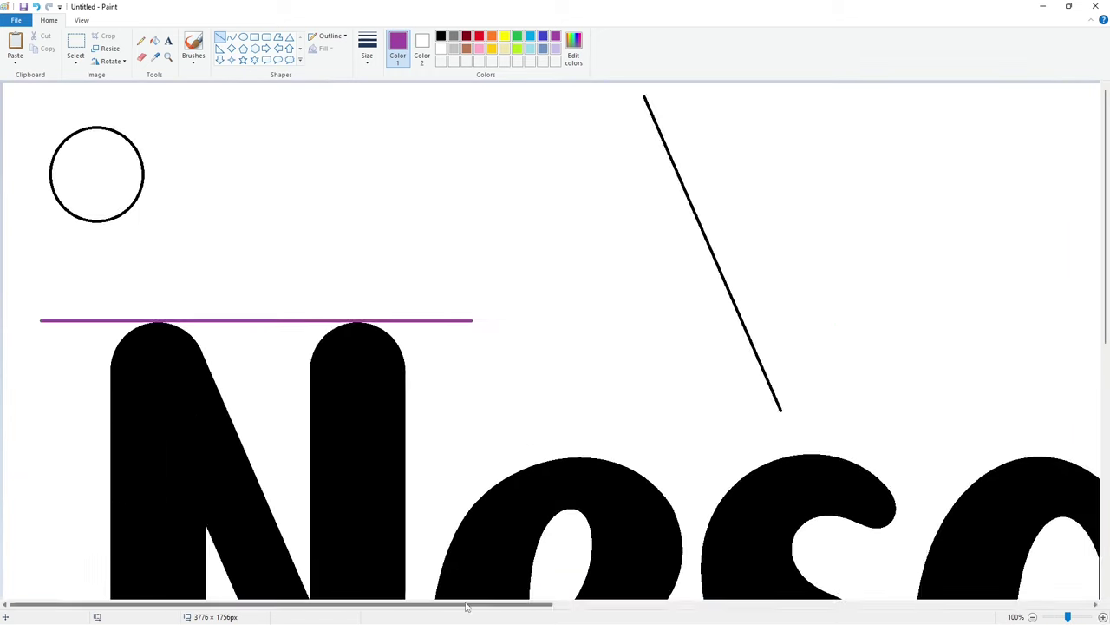
Recolour the connected stem outline indigo and place a copied circle at the tall line's upper end, just below the purple guide
left_click_drag(467, 604, 1008, 605)
left_click(154, 41)
left_click(543, 36)
key("ctrl+v")
left_click_drag(81, 163, 686, 369)
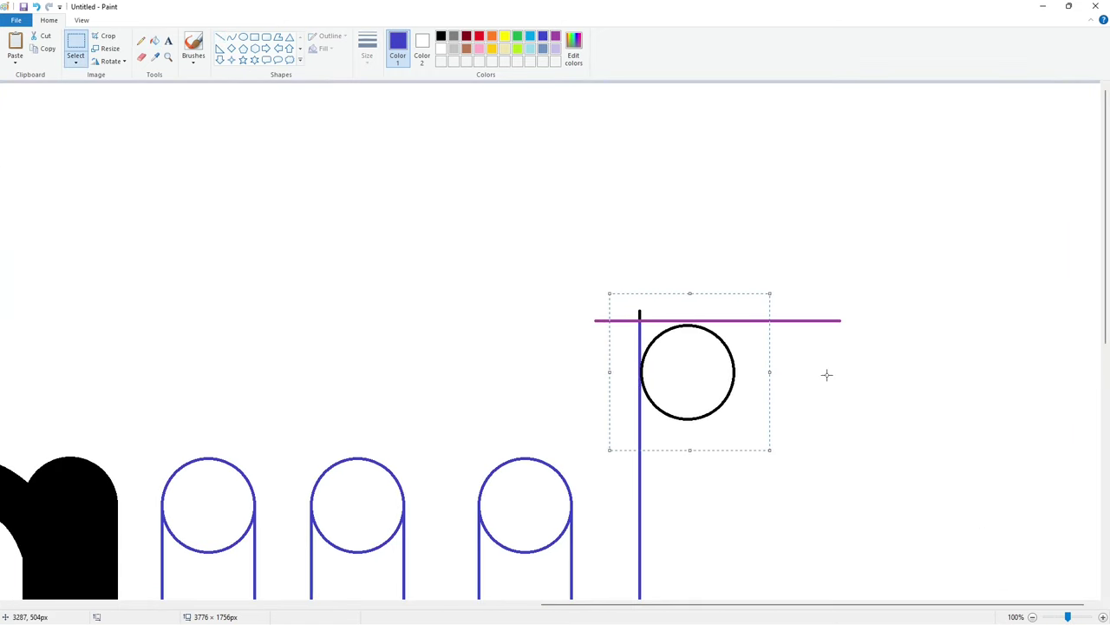
left_click(824, 374)
Fill the purple guide and the line stub above the circle white, and recolour the stem outline black
left_click(156, 42)
left_click(441, 49)
left_click(640, 316)
left_click(641, 321)
left_click(640, 330)
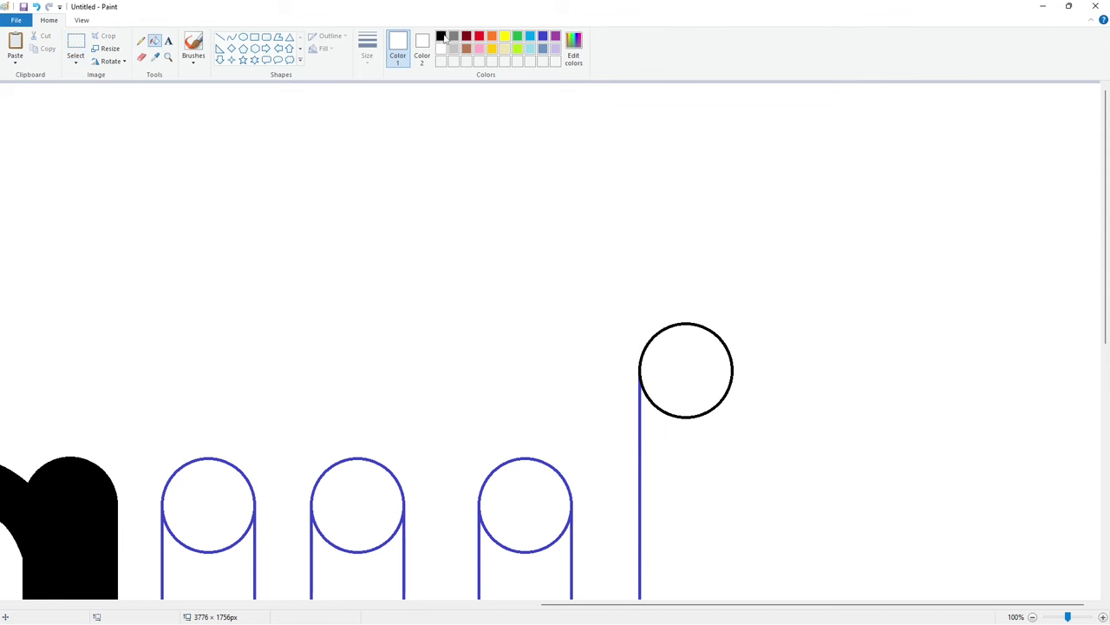
left_click(441, 37)
left_click(640, 433)
Draw a vertical purple guide touching the right side of the tall stem's upper circle and crossing the baseline guide
left_click(1032, 617)
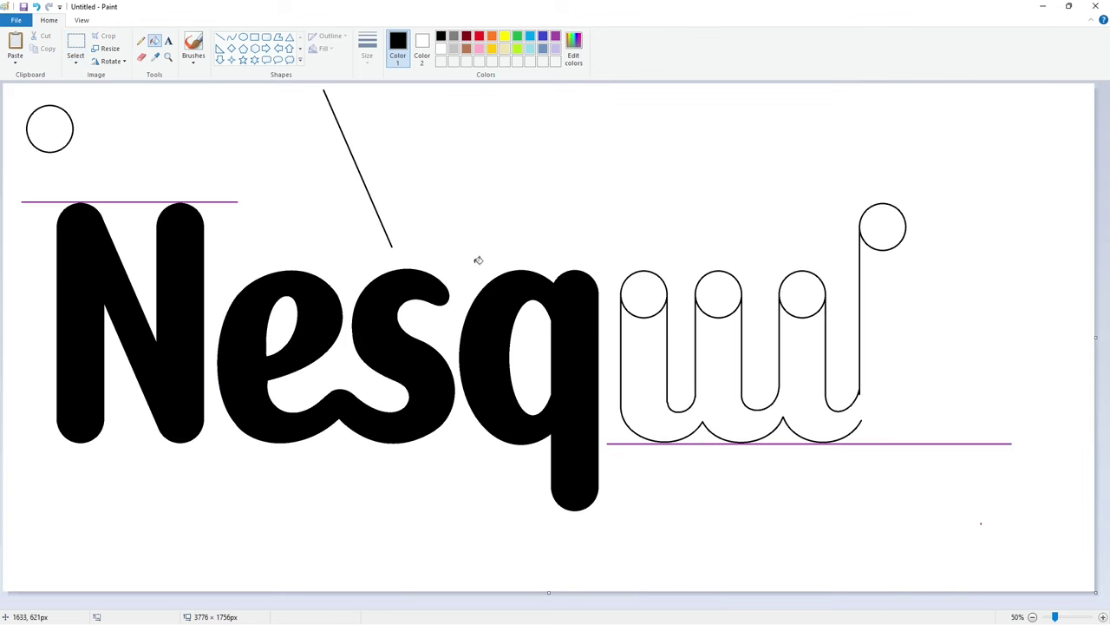
left_click(1103, 617)
left_click_drag(523, 605, 1035, 605)
scroll(856, 471, "down", 3)
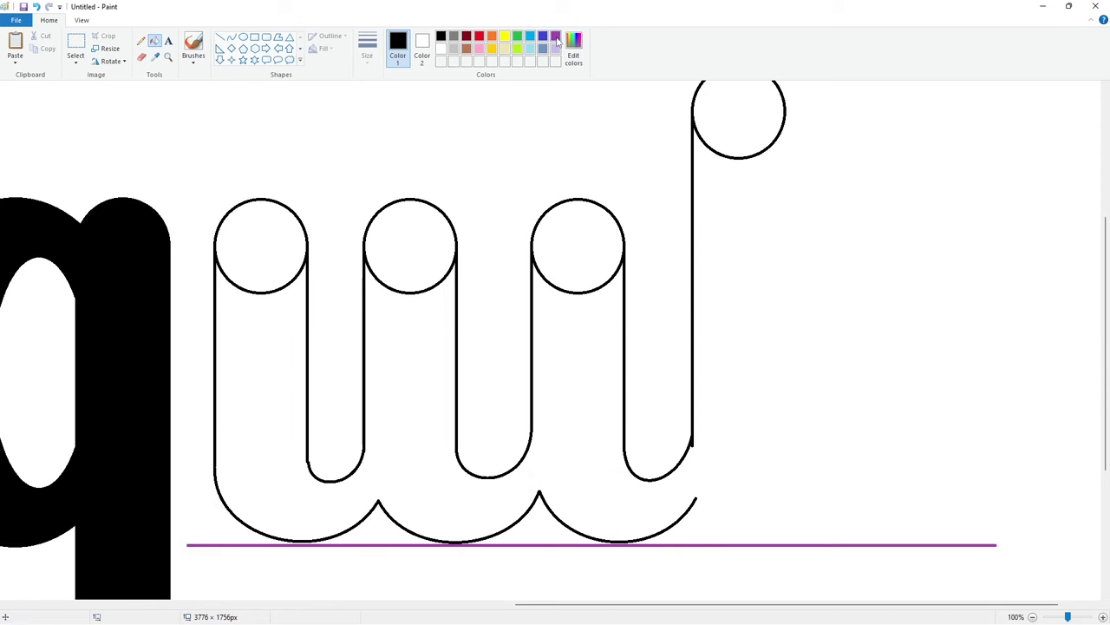
left_click(557, 39)
left_click(221, 37)
left_click_drag(793, 100, 791, 582)
Place a copied circle at the tall stem's lower end, nestled between the vertical guide and the baseline guide
key("ctrl+v")
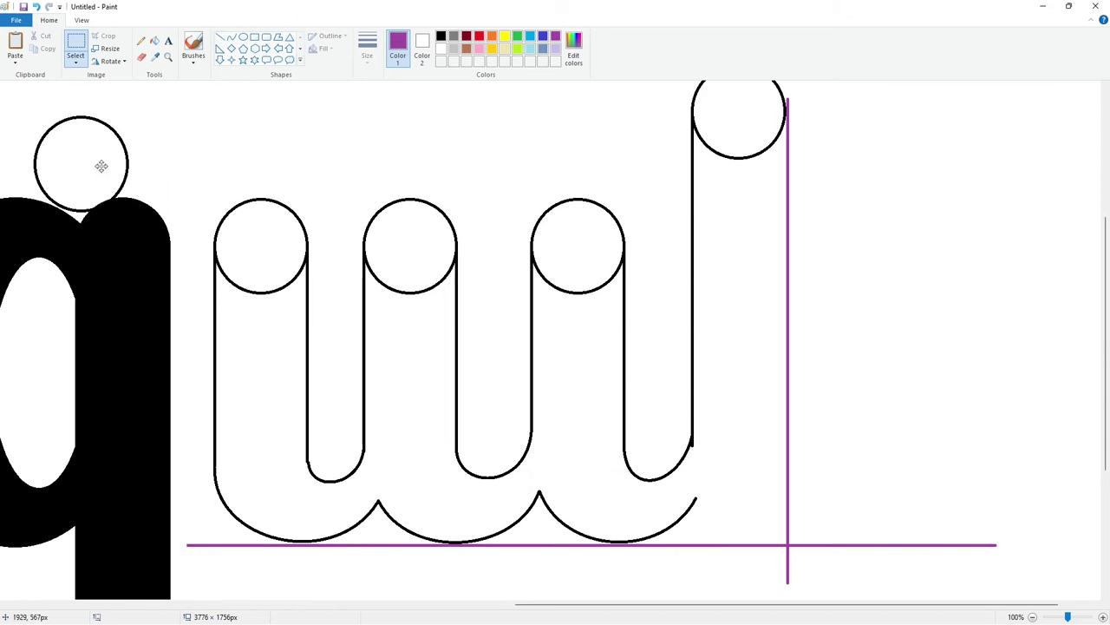
left_click_drag(99, 165, 746, 498)
key("Right")
key("Right")
key("Right")
key("Right")
key("Right")
key("Right")
key("Right")
key("Right")
key("Right")
key("Right")
key("Right")
left_click(904, 452)
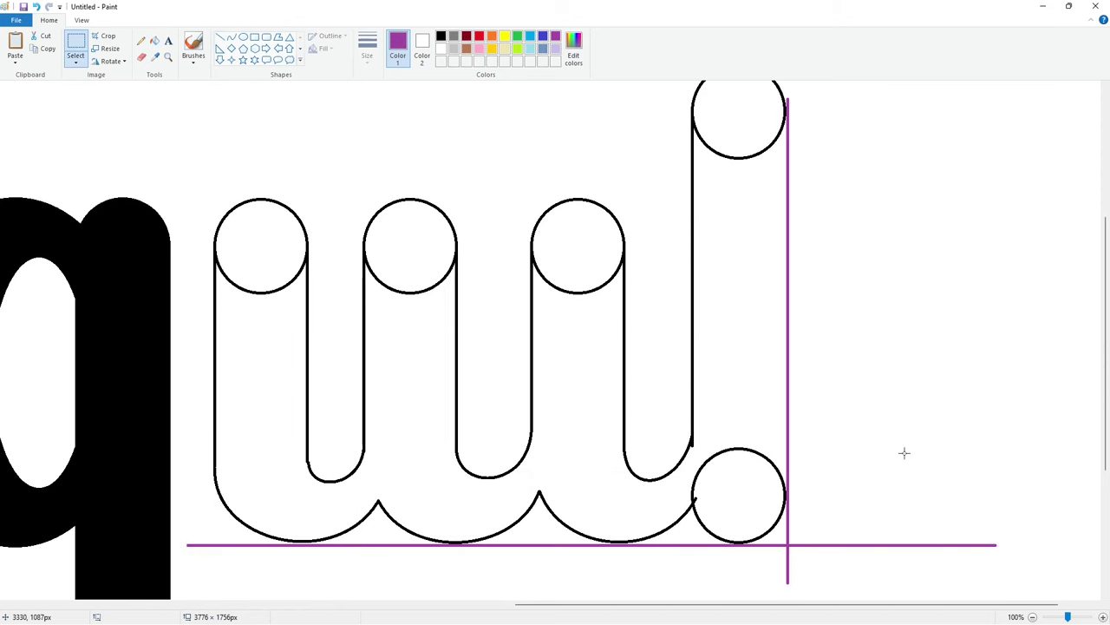
left_click(154, 41)
left_click(740, 124)
left_click(755, 243)
left_click(440, 37)
left_click(746, 217)
key("ctrl+z")
key("ctrl+z")
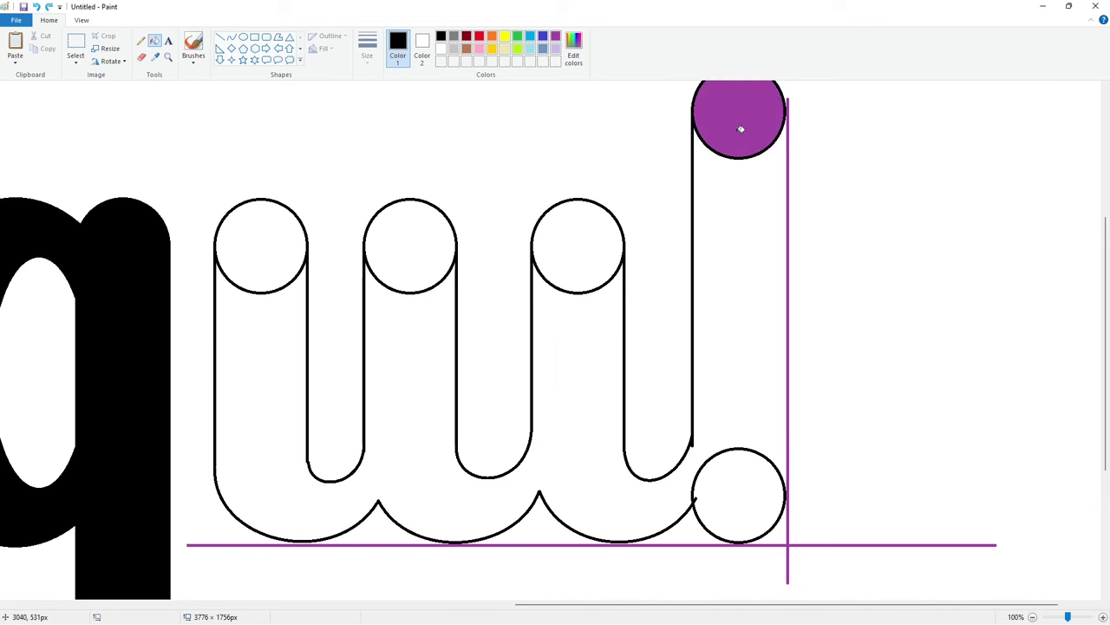
Fill the tall stem, its end circles and the tops of the three shorter stems black
left_click(757, 203)
left_click(739, 121)
left_click(739, 494)
left_click(597, 260)
left_click(411, 246)
left_click(249, 235)
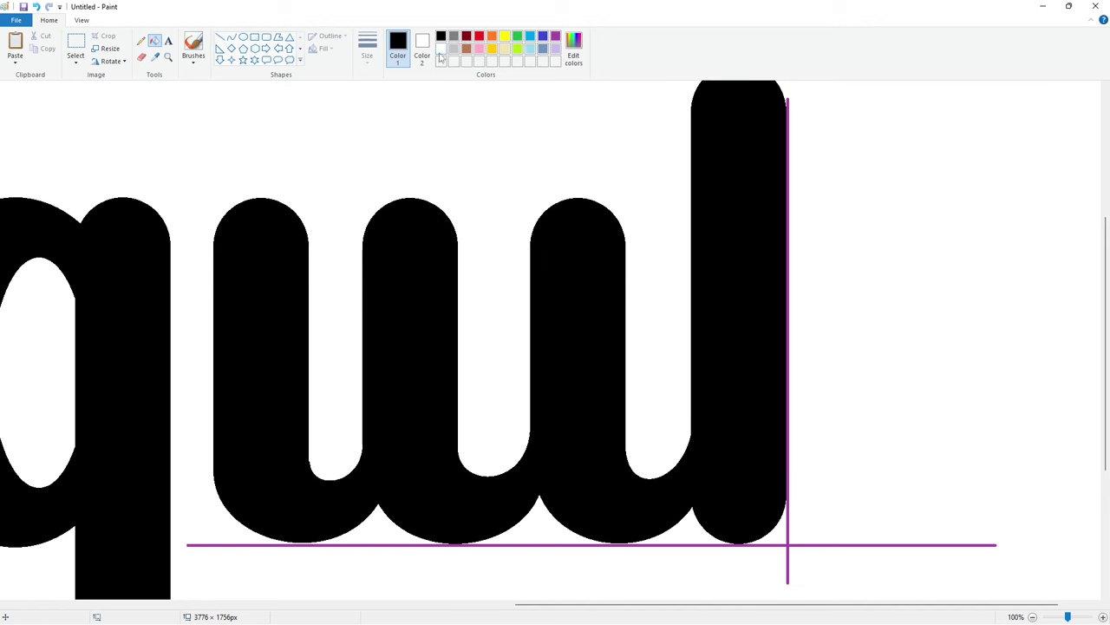
Remove the vertical purple guide and the baseline guide under the finished letters by filling them white
left_click(141, 58)
left_click(156, 41)
left_click(440, 49)
left_click(787, 459)
left_click(1032, 617)
Place a copied circle beside the tall stem, level with the tops of the shorter stems
key("ctrl+v")
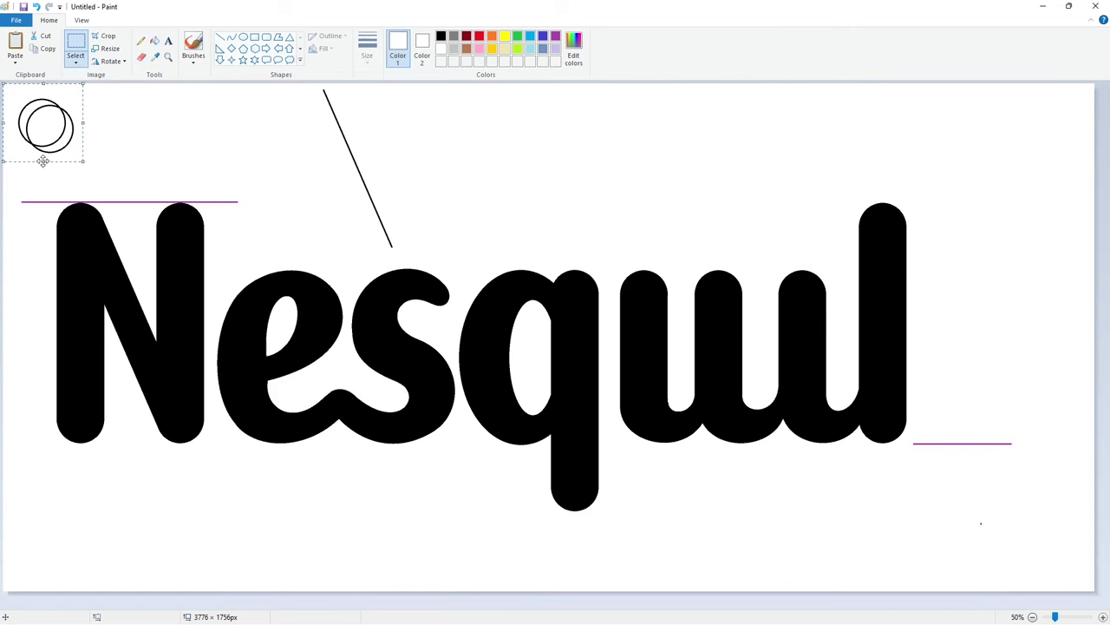
left_click_drag(34, 125, 949, 293)
left_click(1032, 356)
Try to place a second copied circle on the remaining baseline guide
key("ctrl+v")
left_click_drag(45, 125, 970, 420)
key("ctrl+z")
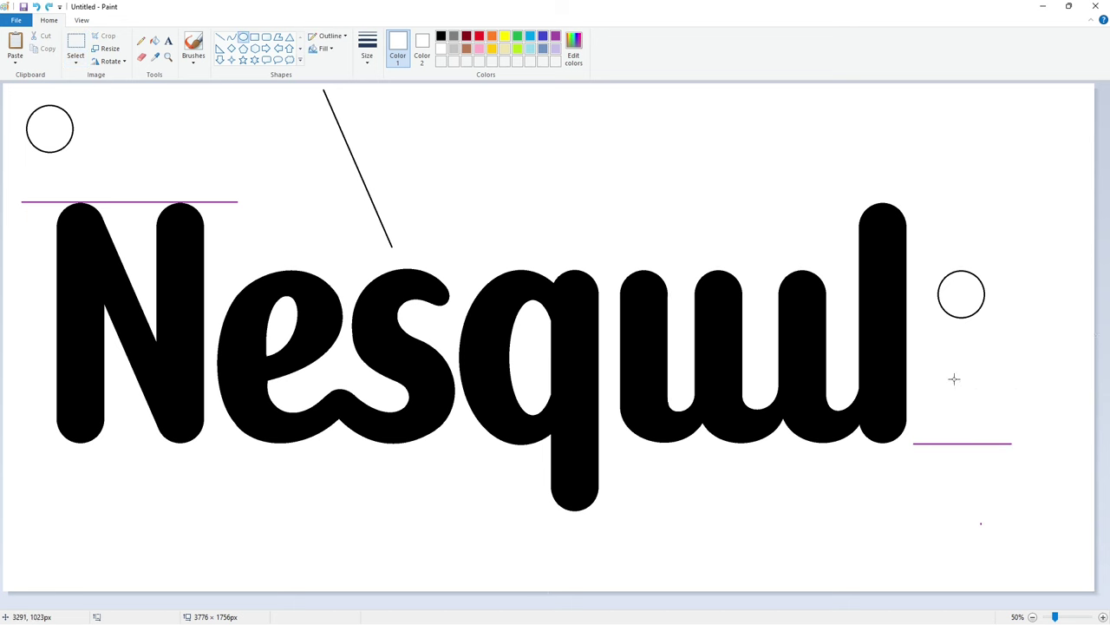
Draw a smaller black circle about 143 × 147 px resting on the remaining baseline guide
left_click(440, 35)
key("ctrl+z")
left_click_drag(952, 400, 994, 442)
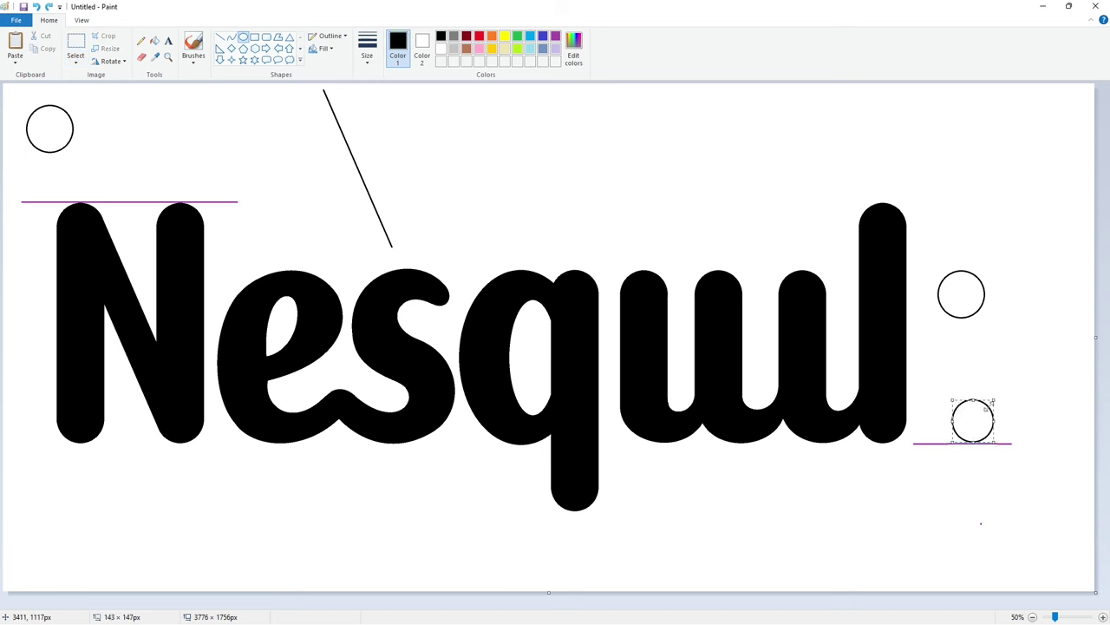
mouse_move(994, 400)
left_mouse_down()
mouse_move(1018, 402)
mouse_move(945, 488)
mouse_move(976, 422)
left_mouse_up()
left_click(996, 493)
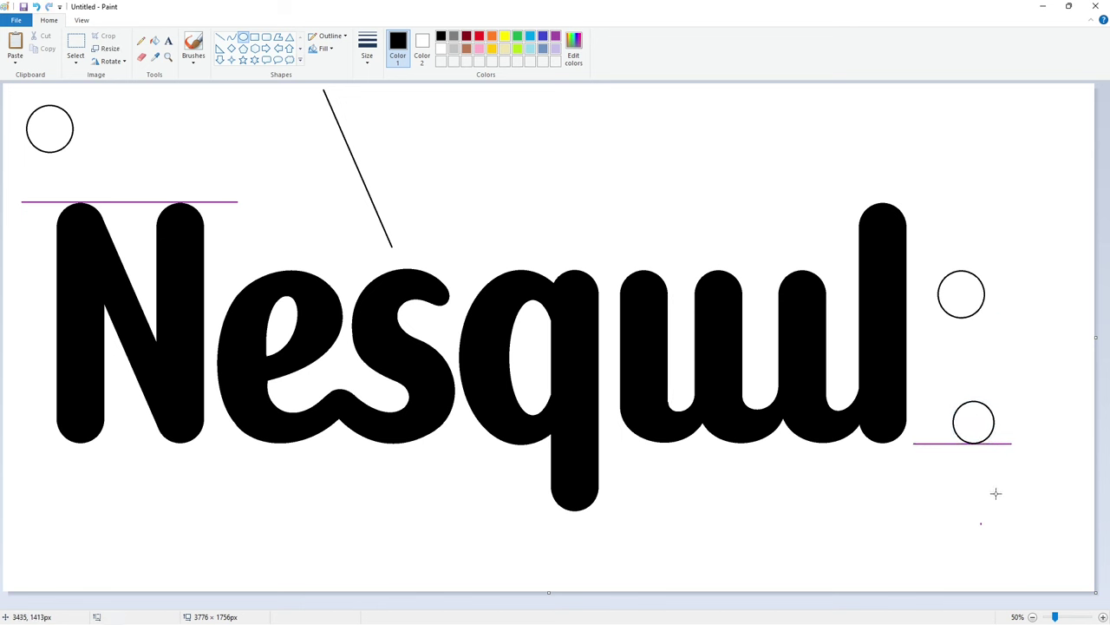
Draw a black slanted line about 163 × 309 px along the k's upper circle, move it to empty canvas and select it for copying
left_click(218, 38)
left_click_drag(942, 283, 896, 355)
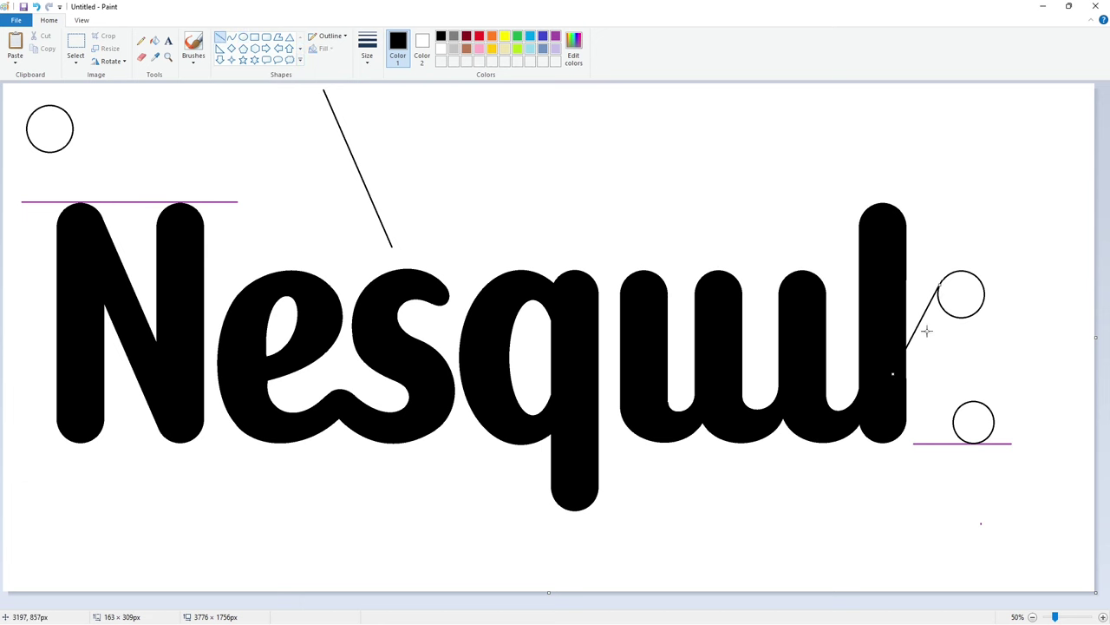
left_click_drag(919, 320, 1022, 133)
left_click(76, 44)
left_click_drag(1071, 81, 961, 214)
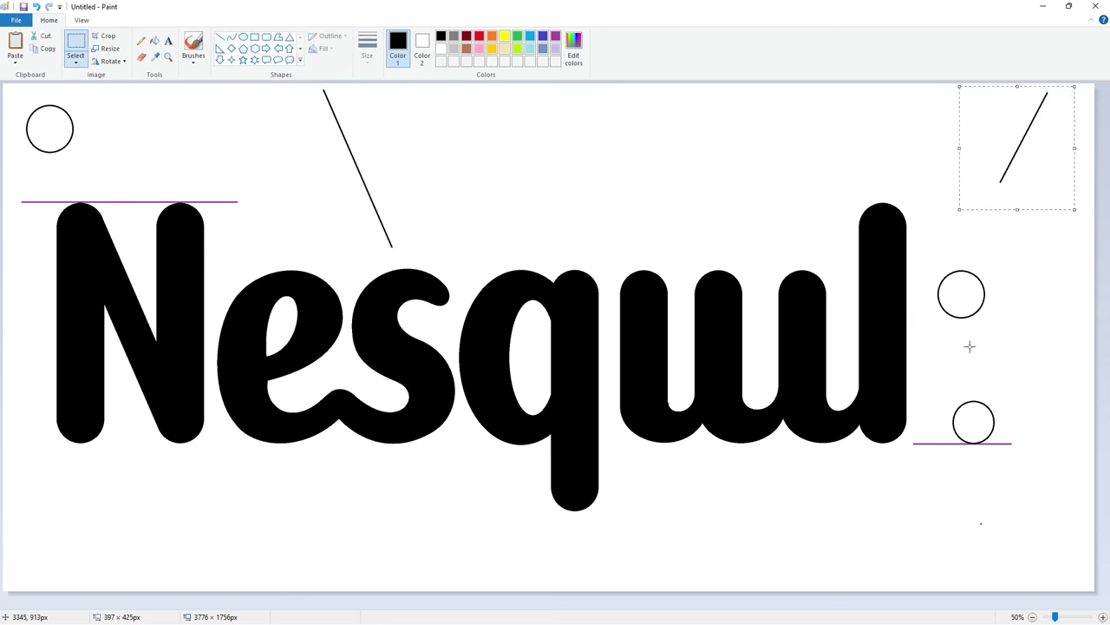
Paste the slanted line so it touches the left side of the k's upper circle and meets the tall stem
scroll(572, 554, "up", 1)
left_click_drag(520, 604, 1060, 605)
scroll(994, 428, "down", 3)
key("ctrl+v")
left_click_drag(156, 153, 772, 284)
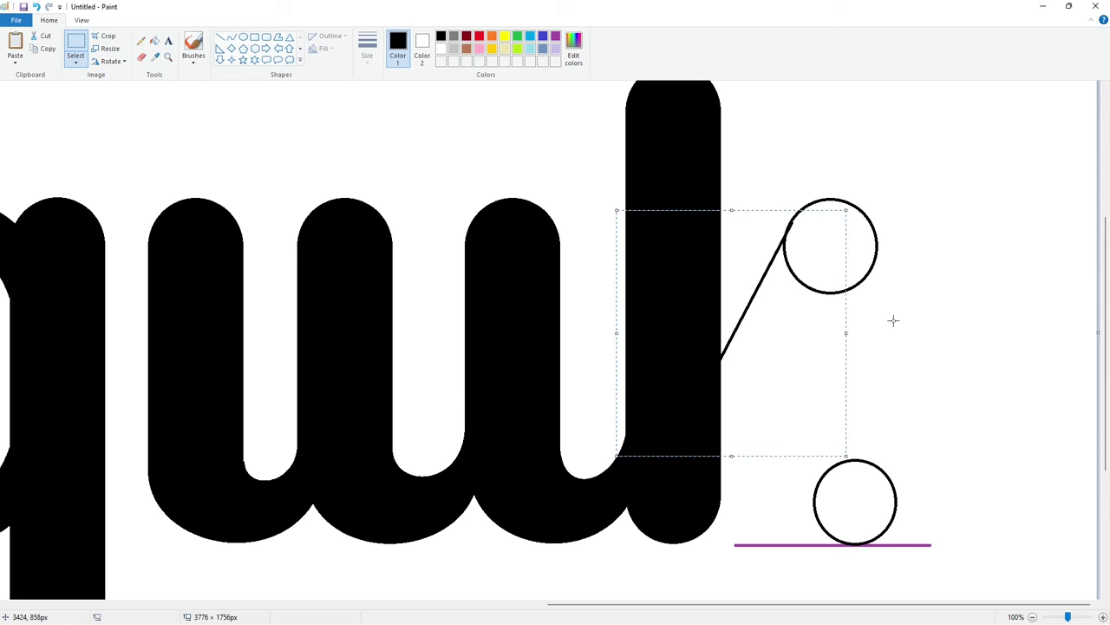
key("Left")
key("Left")
left_click(893, 321)
Paste a second copy of the slanted line against the right side of the k's upper circle
key("ctrl+v")
left_click_drag(171, 124, 862, 298)
key("Right")
key("Right")
key("Right")
key("Right")
key("Right")
key("Right")
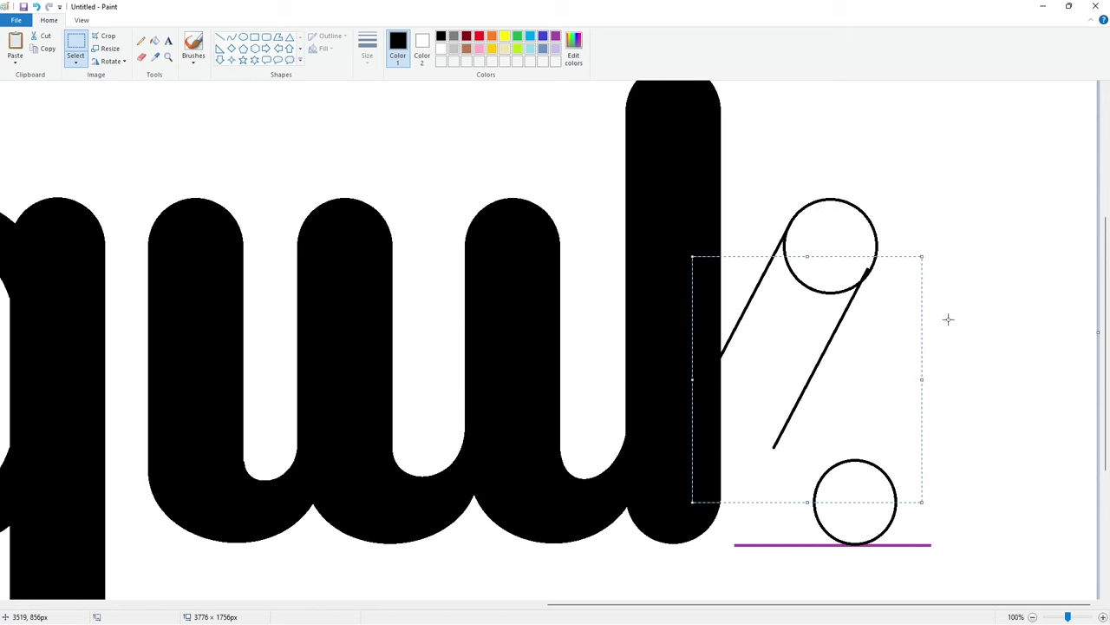
key("Right")
left_click(1012, 567)
Try to place a mirrored copy of the slanted line against the right side of the k's lower circle
key("ctrl+v")
left_click(111, 61)
left_click(126, 127)
left_click_drag(102, 180, 839, 378)
key("Right")
key("Right")
left_click(1021, 409)
left_click(1032, 617)
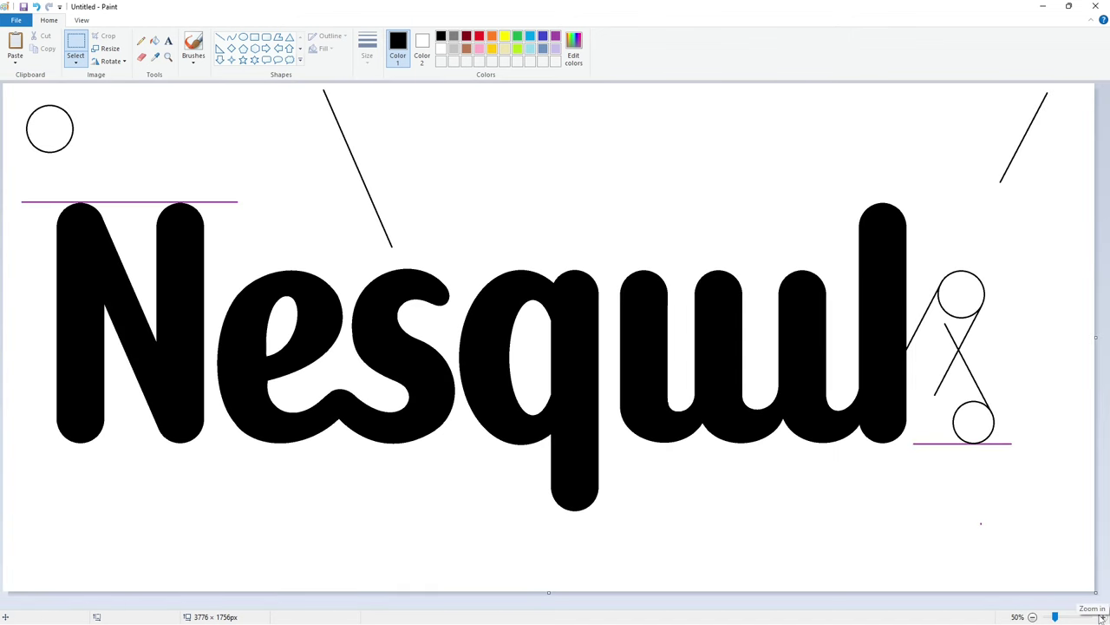
Draw a black slanted line about 173 × 267 px for the k's lower arm, move it to empty canvas and select it for copying
left_click(220, 36)
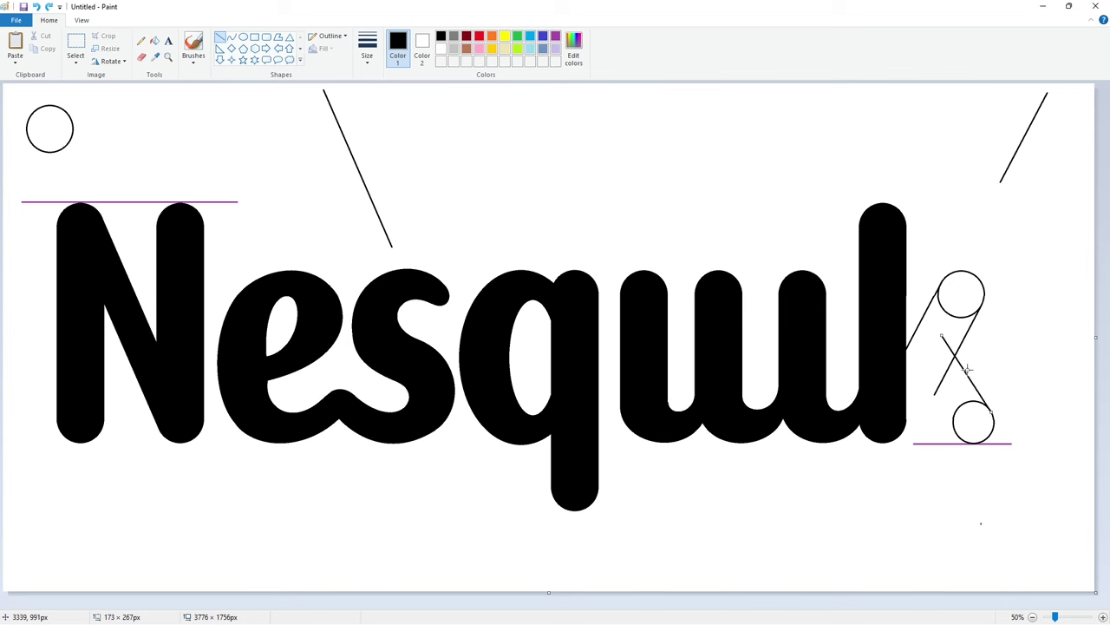
left_click_drag(967, 371, 766, 530)
left_click(76, 44)
left_click_drag(703, 482, 858, 607)
left_click(1006, 560)
Paste the lower-arm line against the right side of the k's lower circle, crossing the upper arm's right line
left_click(1103, 617)
left_click_drag(706, 605, 979, 613)
key("ctrl+v")
left_click_drag(255, 242, 971, 455)
left_click(1061, 491)
Paste another lower-arm line from the tall stem to the left side of the k's lower circle
key("ctrl+v")
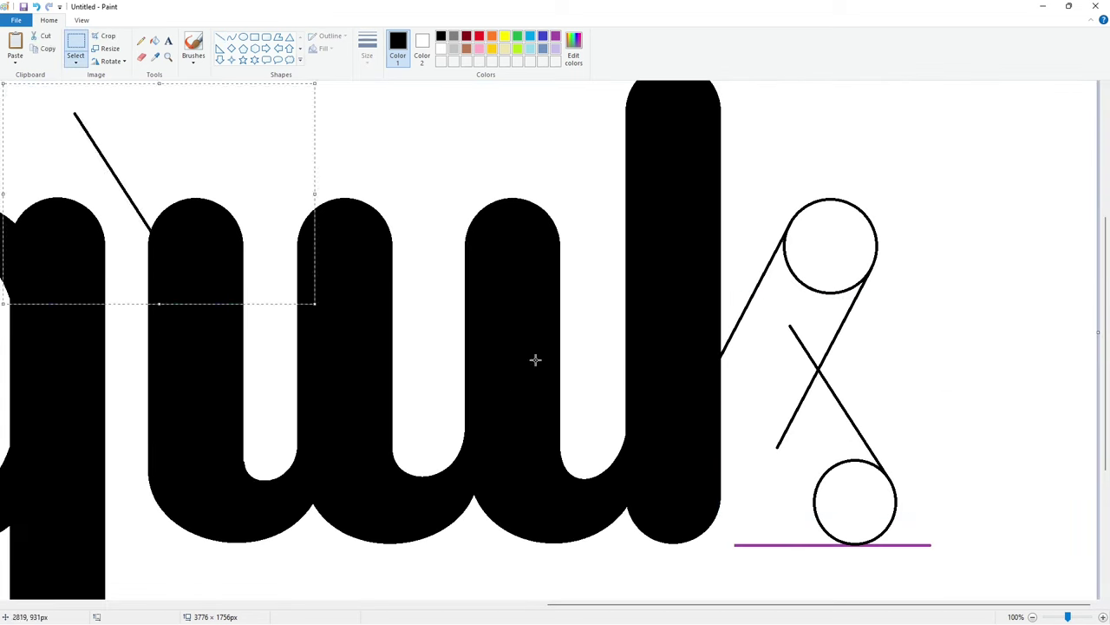
left_click_drag(107, 191, 756, 446)
key("Left")
key("Left")
key("Left")
key("Left")
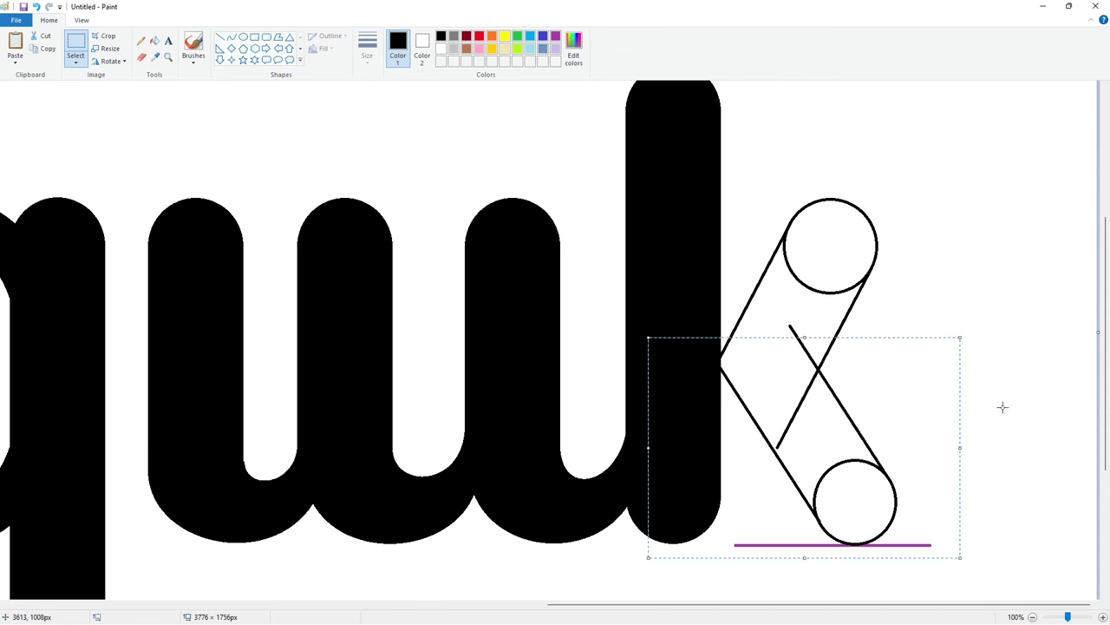
key("Left")
key("Left")
left_click(1004, 418)
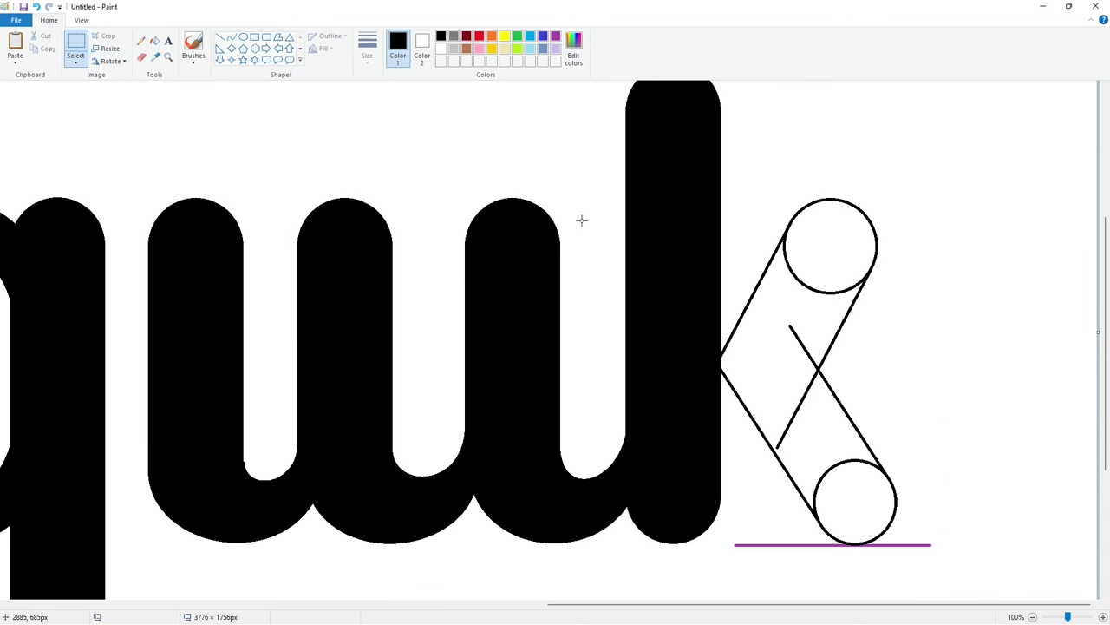
Fill the k's upper circle, diagonal arms and lower circle black
left_click(154, 41)
left_click(830, 246)
left_click(764, 382)
left_click(853, 489)
left_click(141, 41)
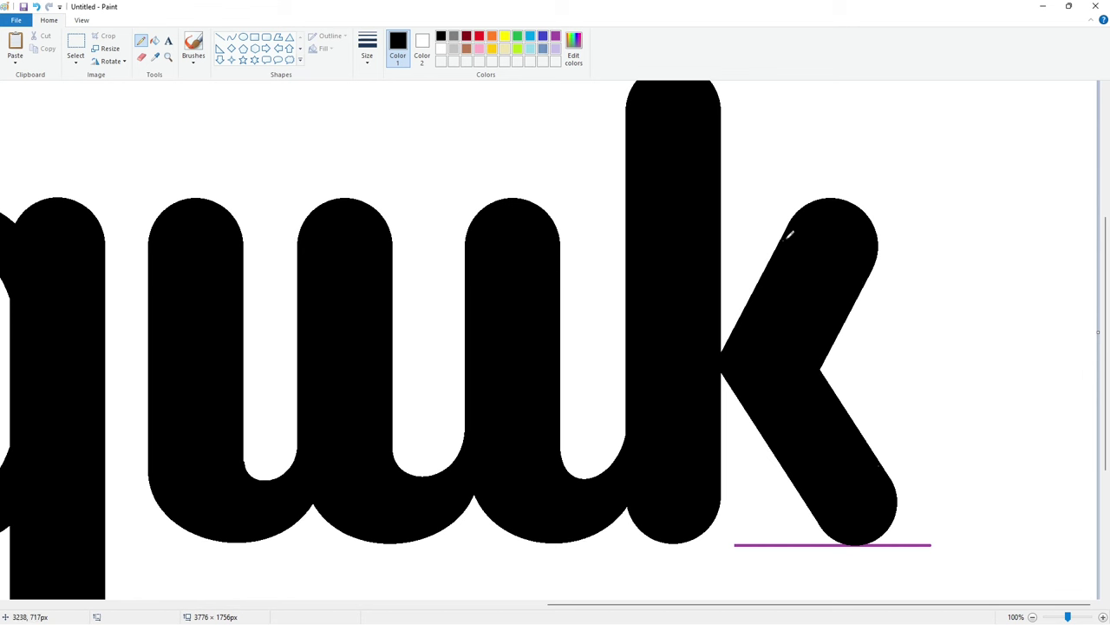
Select the k's two diagonal arms up to the tall stem for copying
left_click(75, 42)
left_click_drag(947, 174, 728, 584)
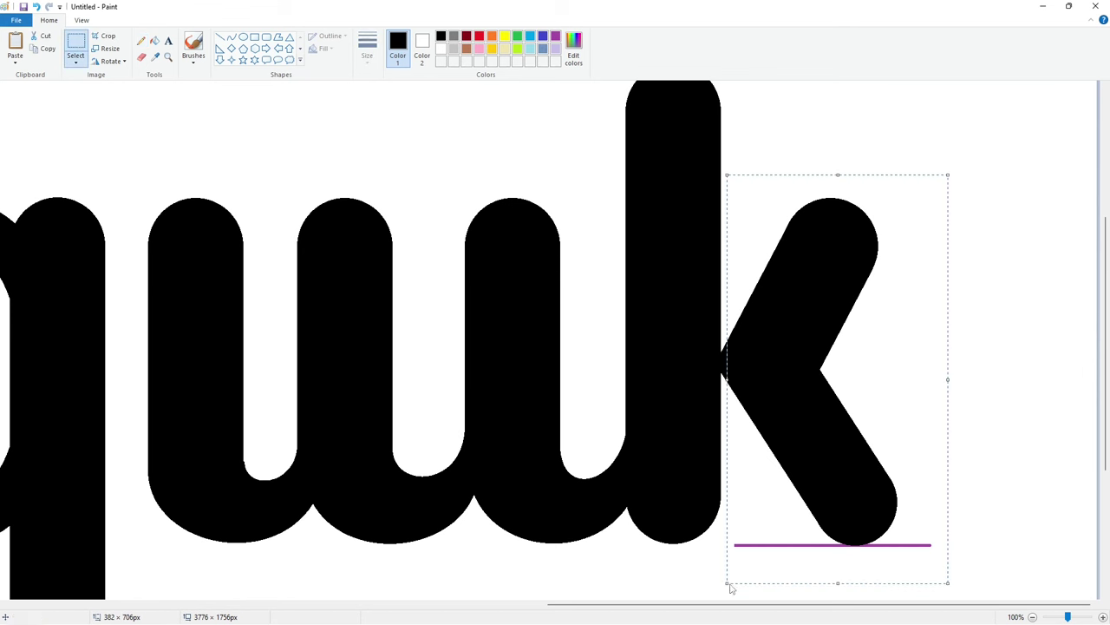
left_click(724, 576)
Try to separate the k's arms from the stem with a vertical line and fill the arms white
left_click(155, 41)
left_click(219, 37)
left_click_drag(723, 332, 725, 410)
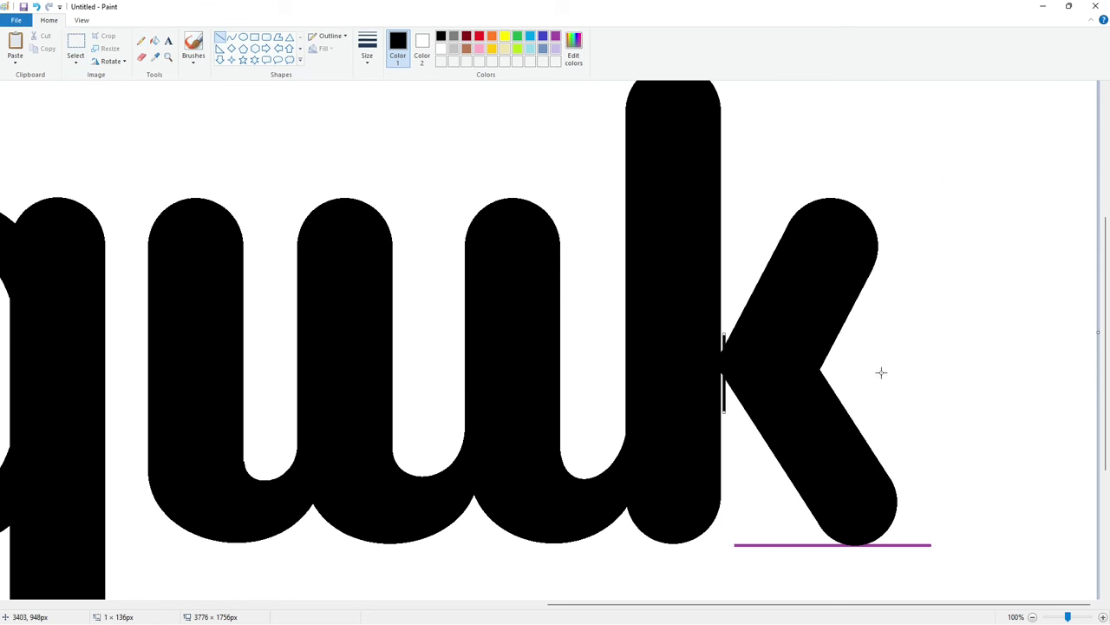
left_click(442, 49)
left_click(153, 40)
left_click(769, 297)
Try to paste the copied k arms and nudge them down and left against the tall stem
key("ctrl+v")
mouse_move(125, 244)
left_mouse_down()
mouse_move(364, 290)
mouse_move(862, 333)
left_mouse_up()
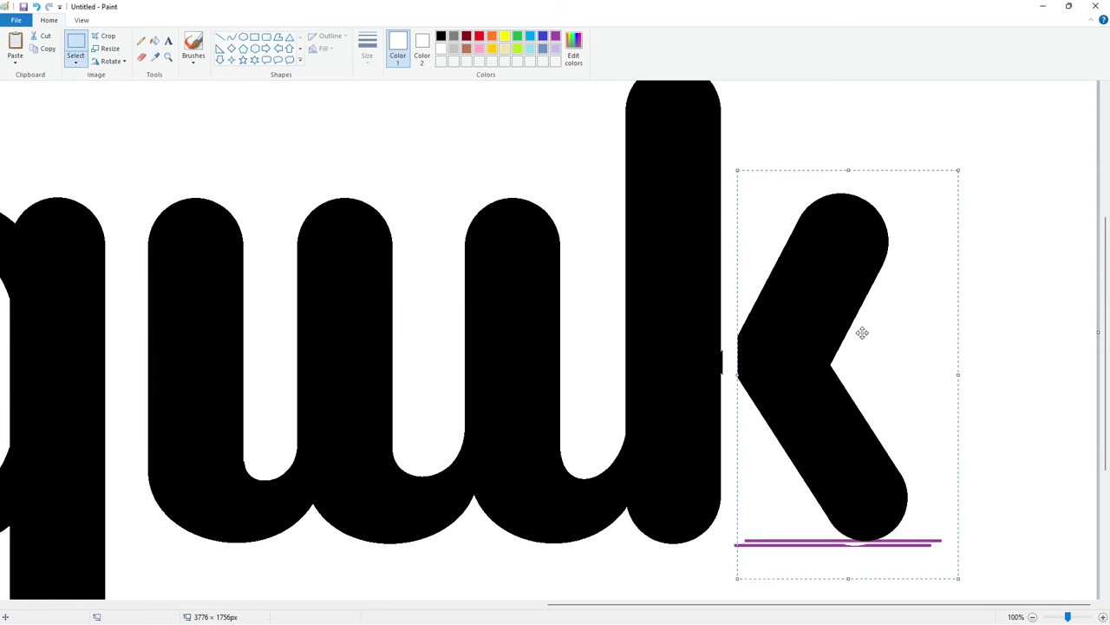
key("Down")
key("Down")
key("Down")
key("Down")
key("Down")
key("Down")
key("Down")
key("Down")
key("Left")
key("Left")
key("Left")
key("Left")
key("Left")
key("Left")
key("Left")
key("Left")
key("Left")
key("Left")
key("Left")
key("Left")
key("Left")
key("Left")
key("Left")
key("Left")
key("Left")
key("Left")
key("Left")
key("Left")
Undo the pasted k arms, the white fill and the separating line
key("ctrl+z")
key("ctrl+z")
key("ctrl+z")
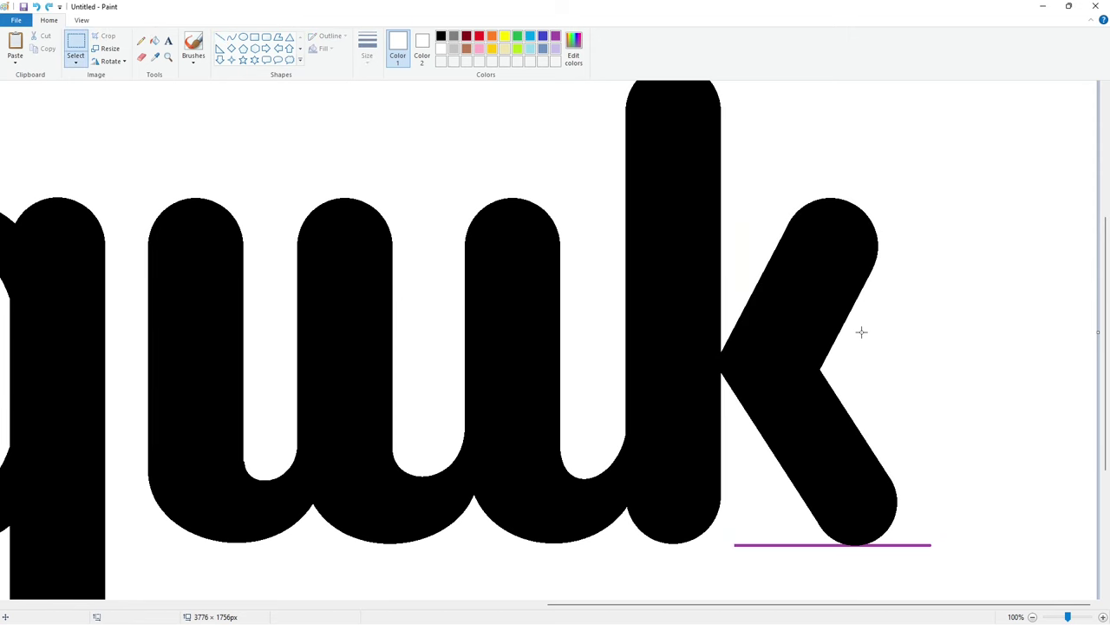
Separate the k's arms from the tall stem with a white vertical line and fill the arms indigo
left_click(220, 37)
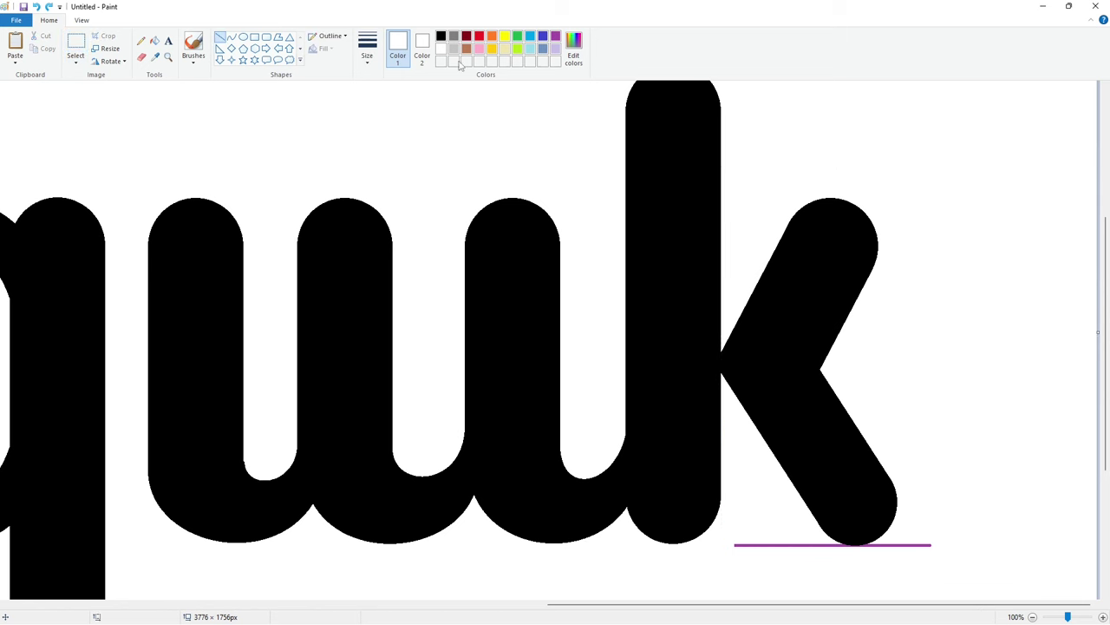
left_click(155, 41)
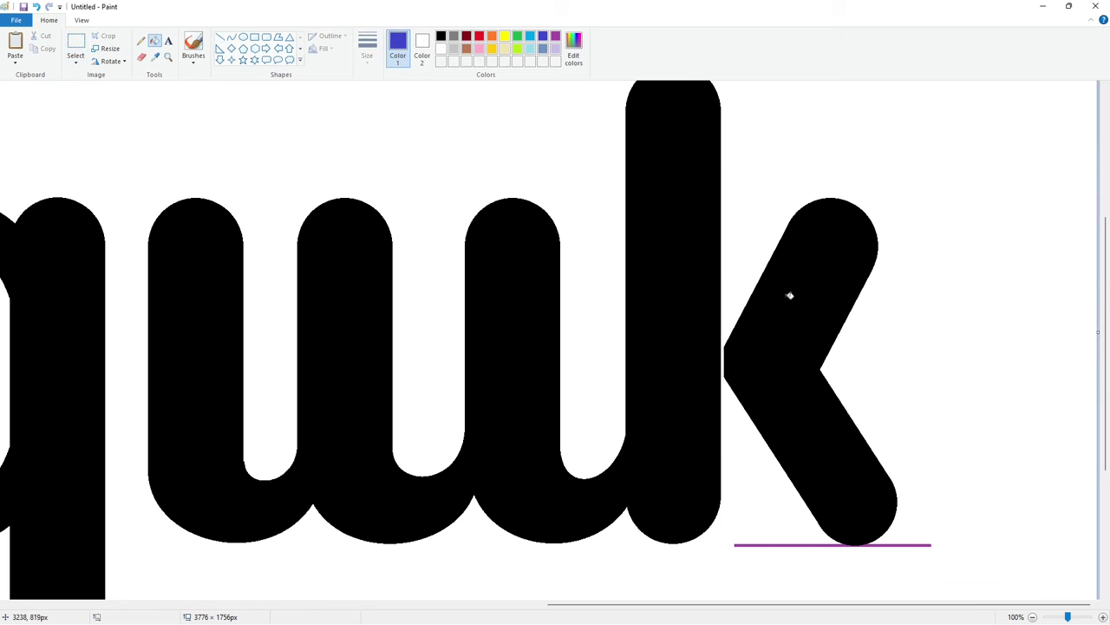
left_click(788, 295)
Paste the copied black k arms over the indigo ones and nudge them left against the tall stem
key("ctrl+v")
left_click_drag(104, 233, 833, 322)
key("Left")
key("Left")
key("Left")
key("Left")
key("Left")
key("Left")
key("Left")
key("Left")
key("Left")
key("Left")
key("Left")
key("Left")
key("Left")
key("Left")
key("Left")
key("Left")
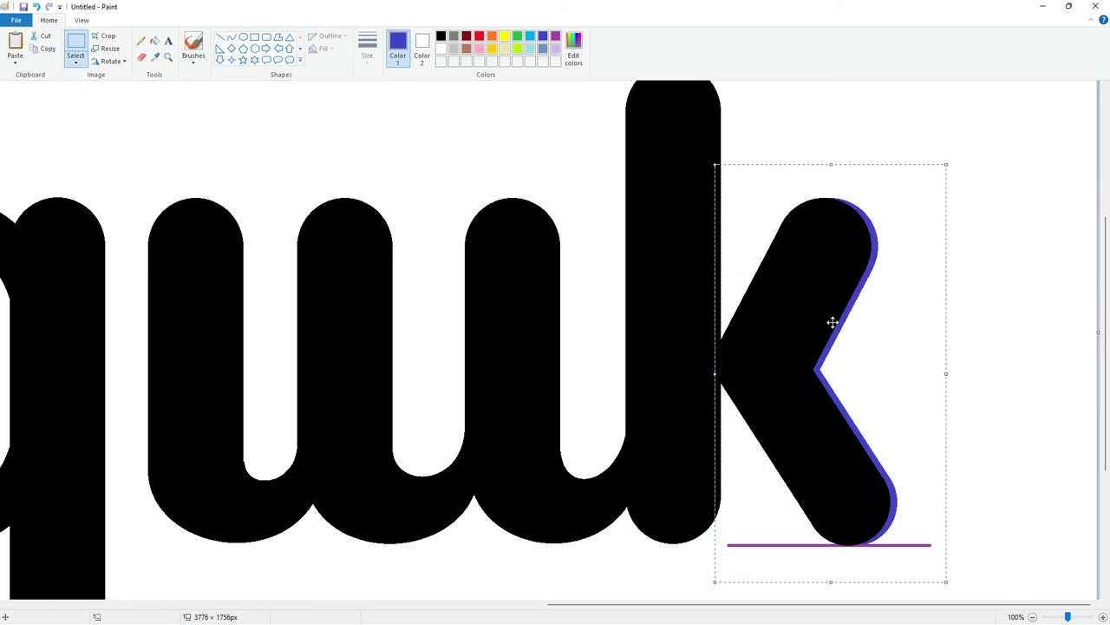
Fill the leftover indigo edge of the k's old arms and the purple guide line beneath them with white
left_click(997, 391)
left_click(154, 41)
left_click(440, 48)
left_click(845, 317)
left_click(903, 545)
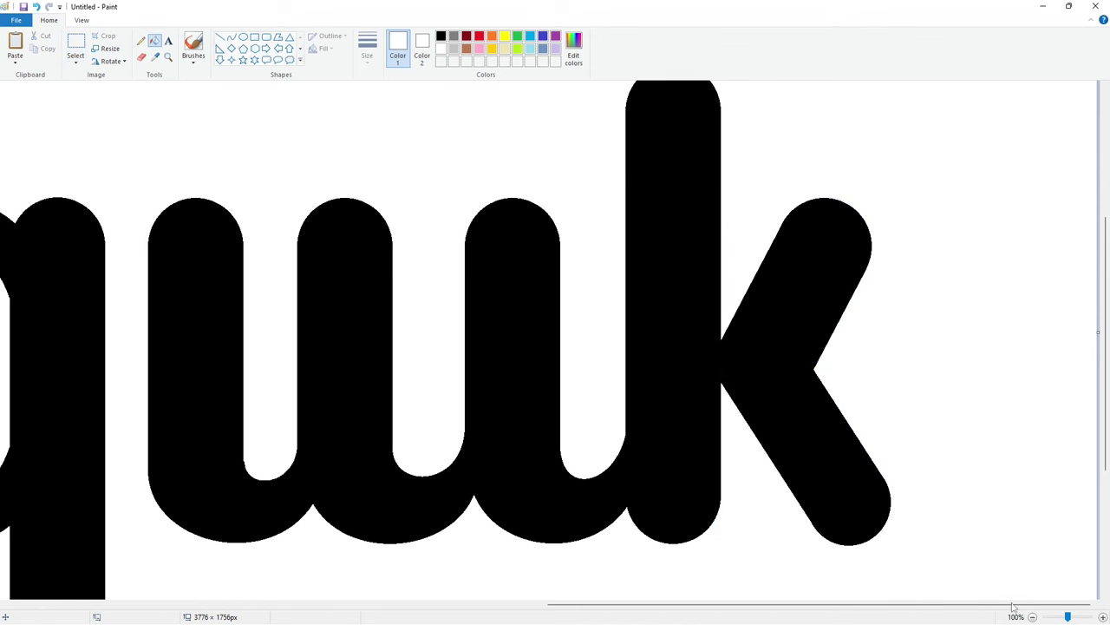
Draw a short black line across the upper corner between the k's stem and arm and fill the gap black
scroll(902, 547, "down", 1)
left_click(220, 39)
left_click(441, 36)
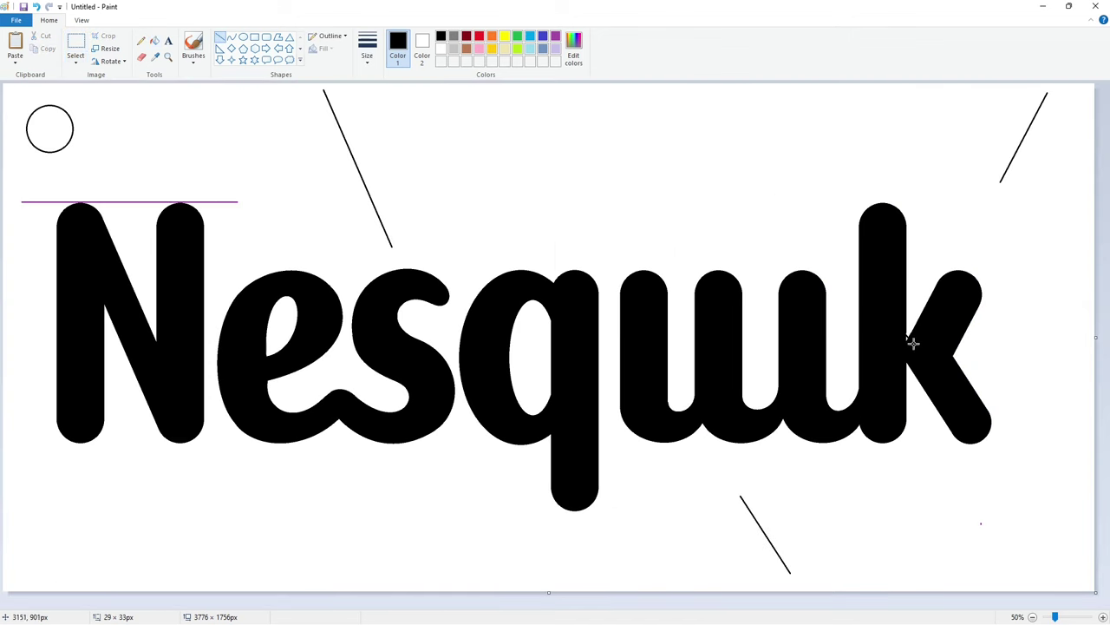
left_click(1104, 617)
left_click_drag(763, 605, 1049, 604)
left_click(155, 40)
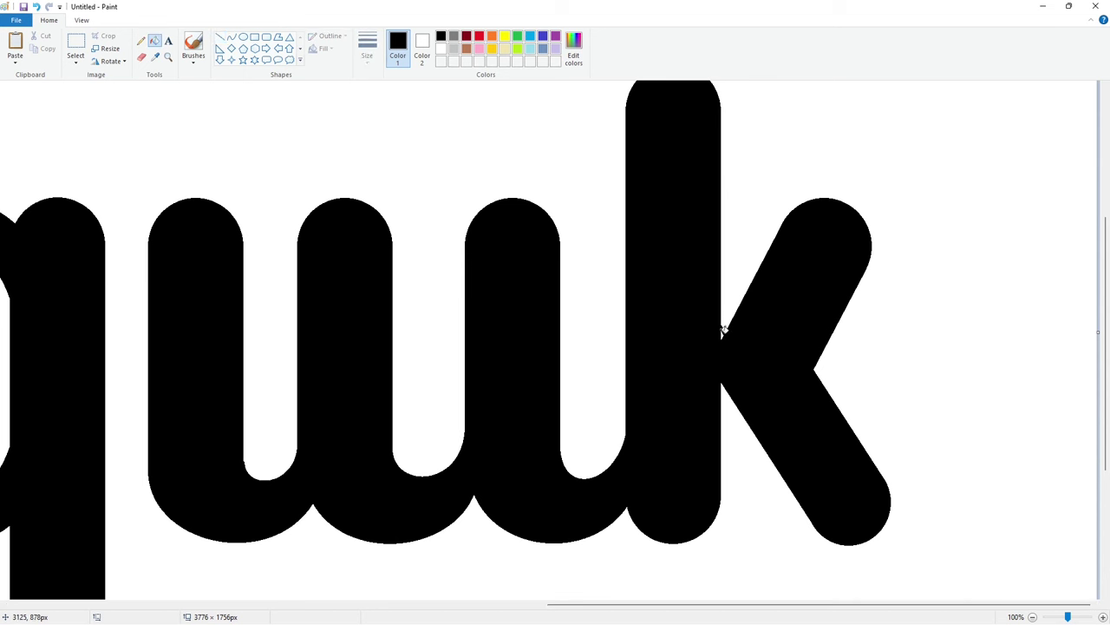
scroll(922, 482, "down", 1)
Draw a small circle above the k's upper arm and a larger one above the i, erasing the larger one's lower-left arc
left_click(244, 38)
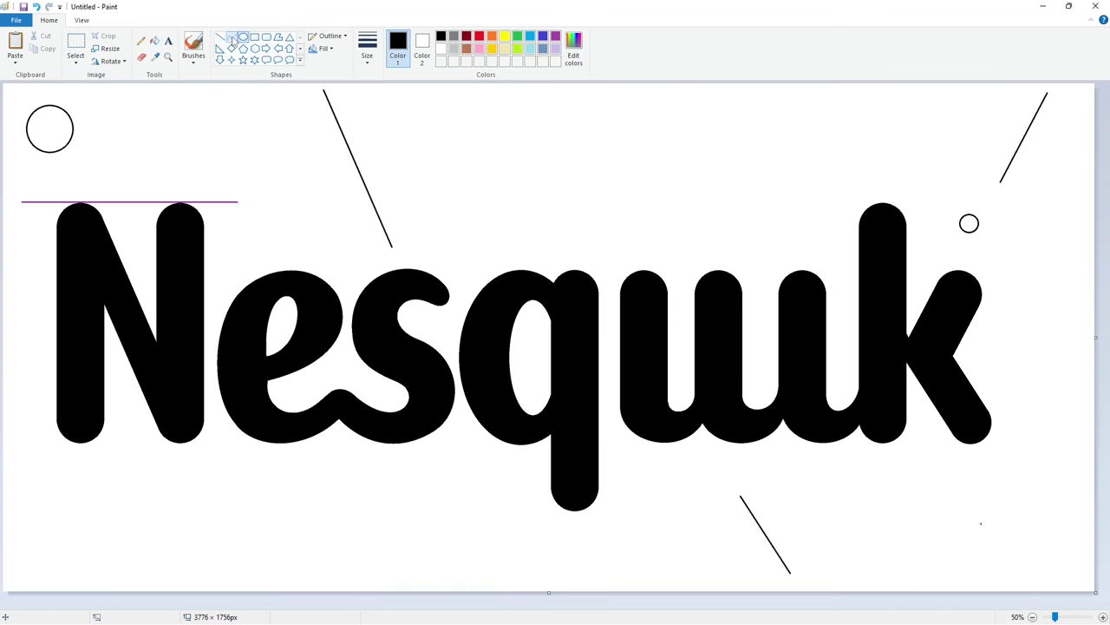
left_click_drag(783, 204, 833, 252)
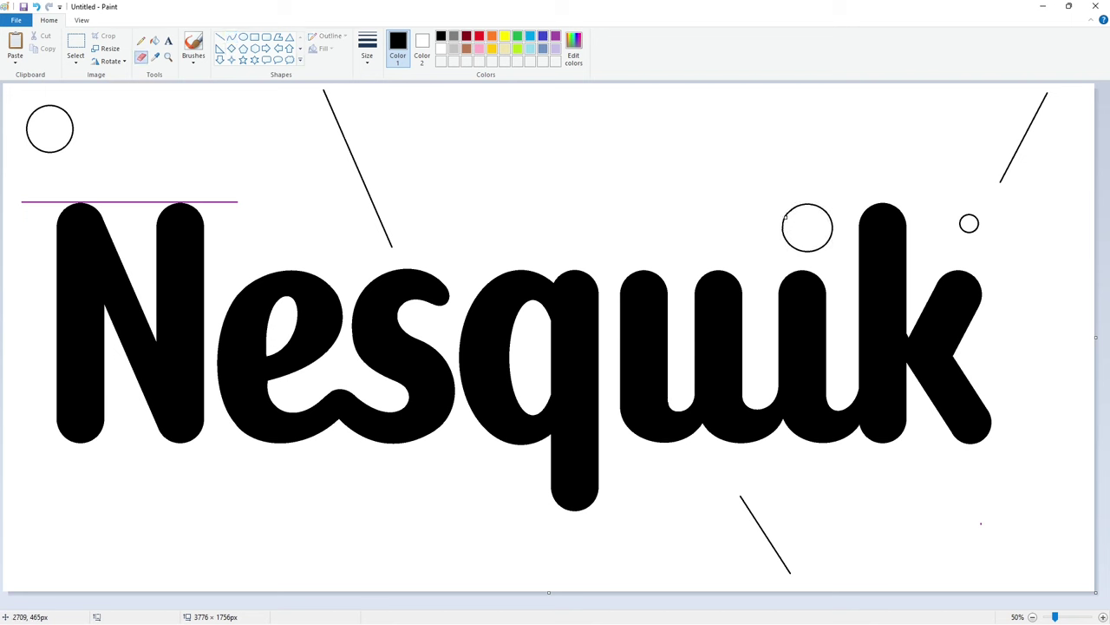
left_click(155, 41)
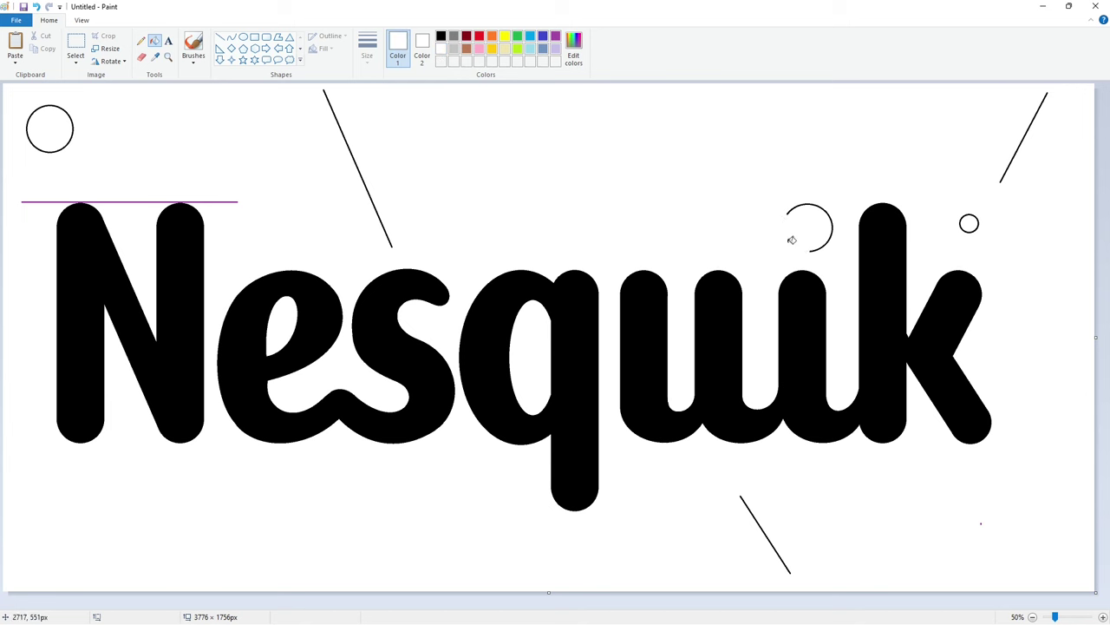
Draw curves from the open ends of the i's circle to a lower-left corner, closing it into a teardrop outline
left_click(231, 39)
left_click_drag(808, 251, 775, 254)
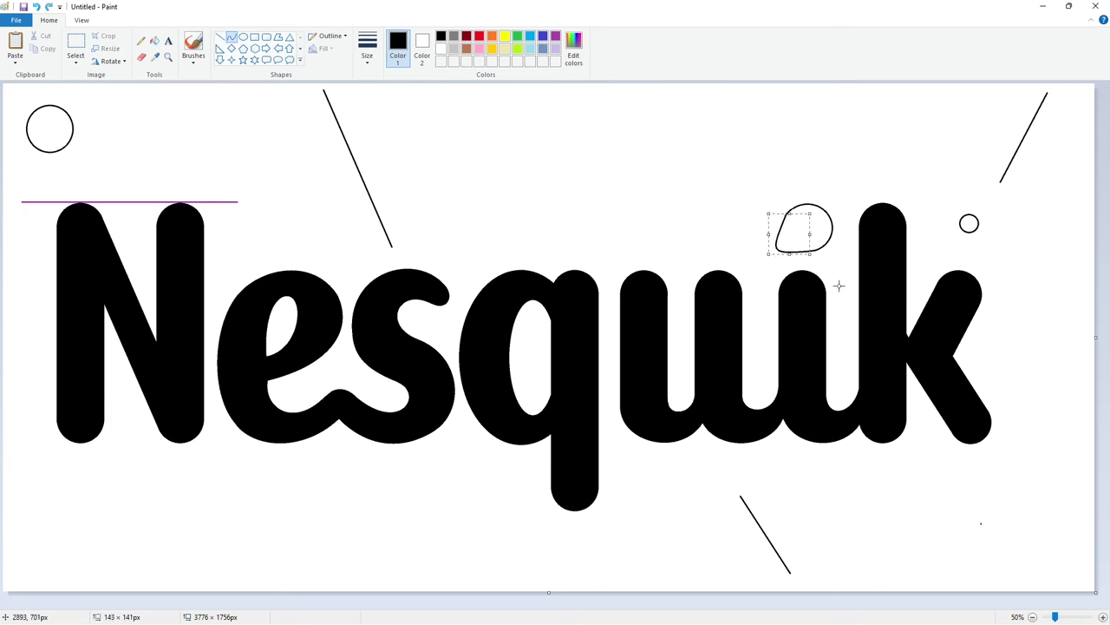
key("ctrl+z")
left_click_drag(788, 215, 779, 241)
left_click(841, 252)
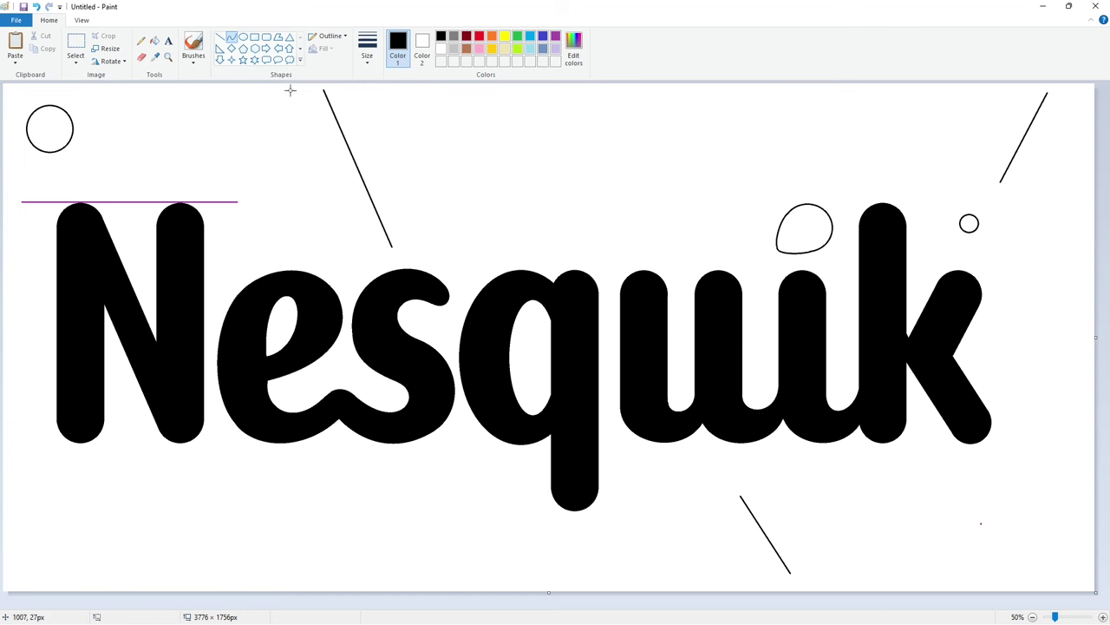
Fill the i's teardrop dot black and smooth its lower-left corner with the Line tool
left_click(155, 41)
left_click(805, 230)
left_click(1103, 617)
left_click_drag(543, 605, 1049, 547)
scroll(769, 421, "up", 5)
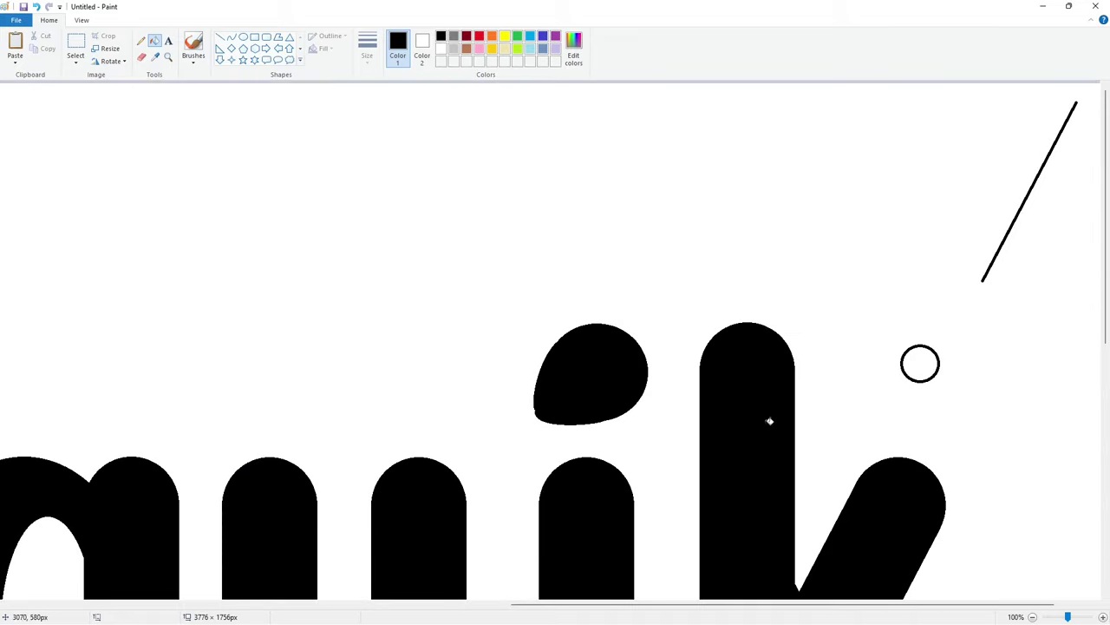
left_click(220, 38)
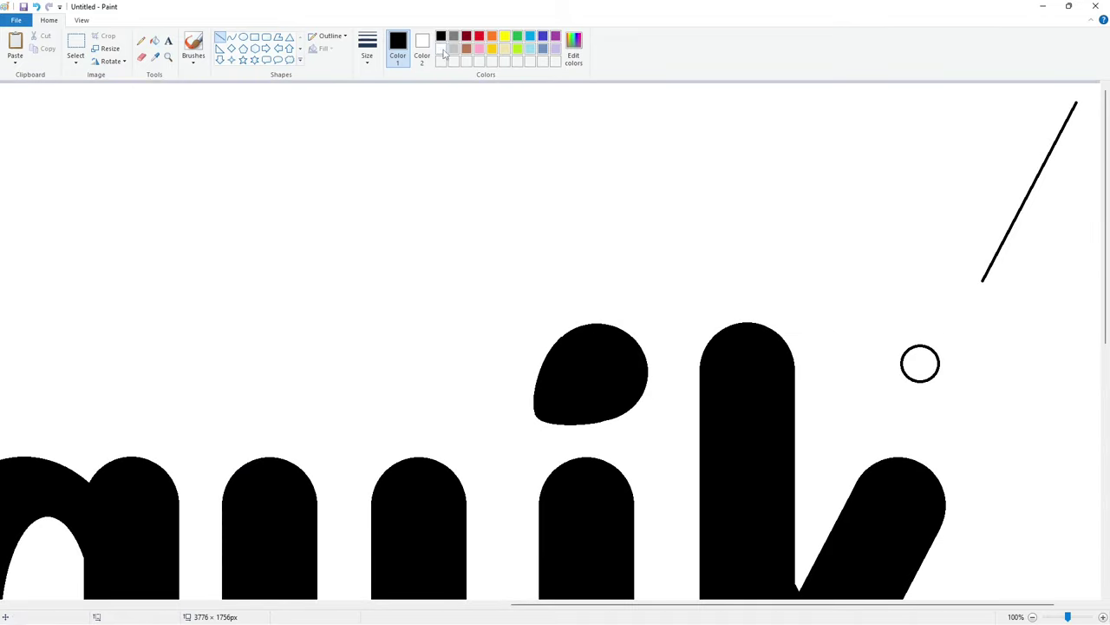
scroll(903, 504, "down", 1)
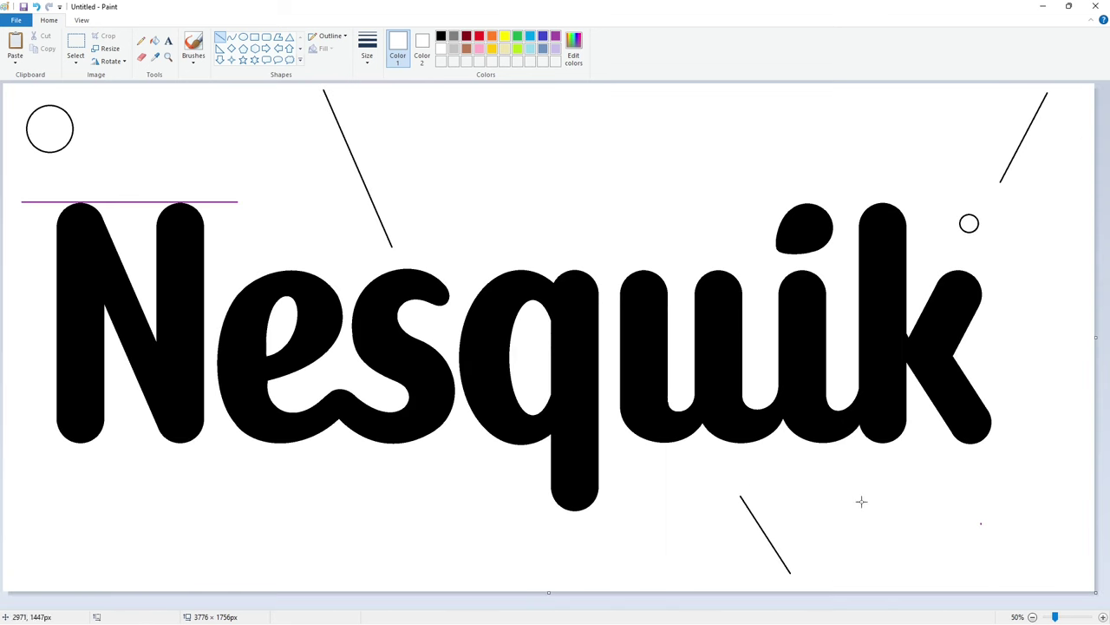
Fill the reference circle, the purple guide line and the leftover slanted construction lines with white
left_click(154, 41)
left_click(50, 105)
left_click(218, 201)
left_click(371, 194)
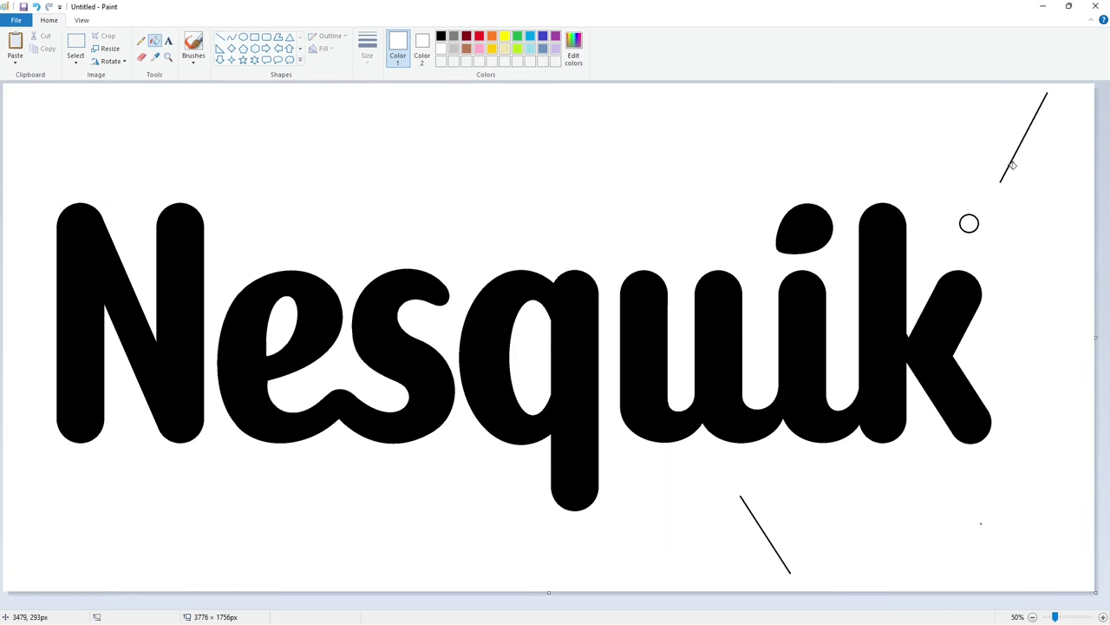
Add the black text "Nestle" in Helvetica Rounded, size 120, above the large lettering and extend its box up and left
left_click(320, 174)
type("Nestle")
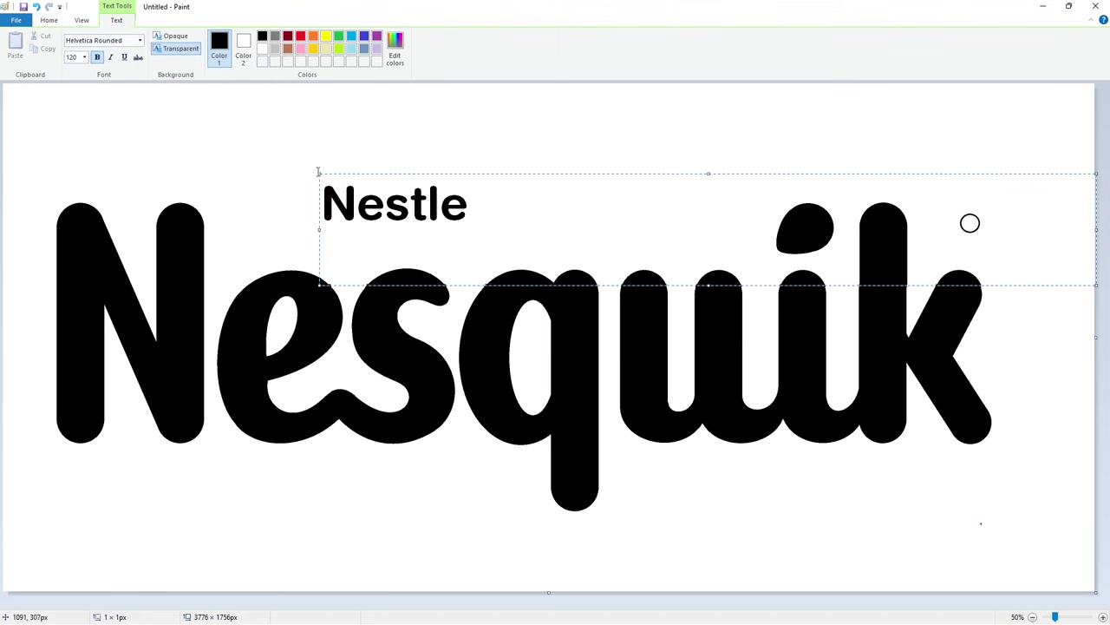
left_click_drag(319, 173, 251, 158)
left_click_drag(443, 208, 234, 165)
Try the font sizes 150, 180, 200 and 220 on the "Nestle" text
left_click(85, 58)
type("150")
key("Return")
left_click(85, 58)
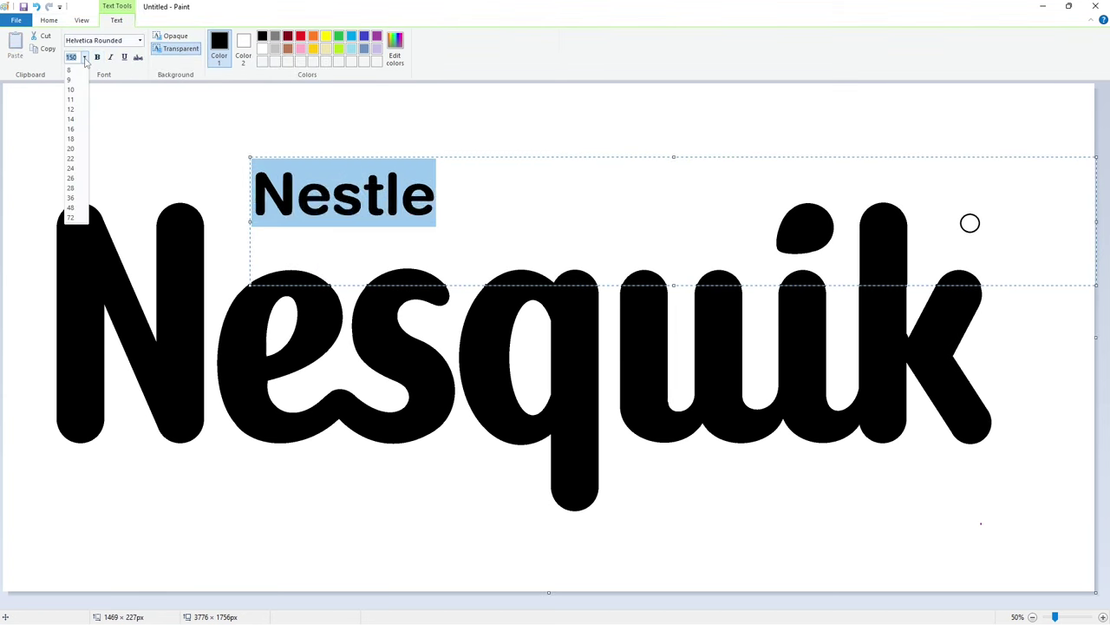
type("180")
key("Return")
left_click(85, 58)
type("200")
key("Return")
left_click(85, 58)
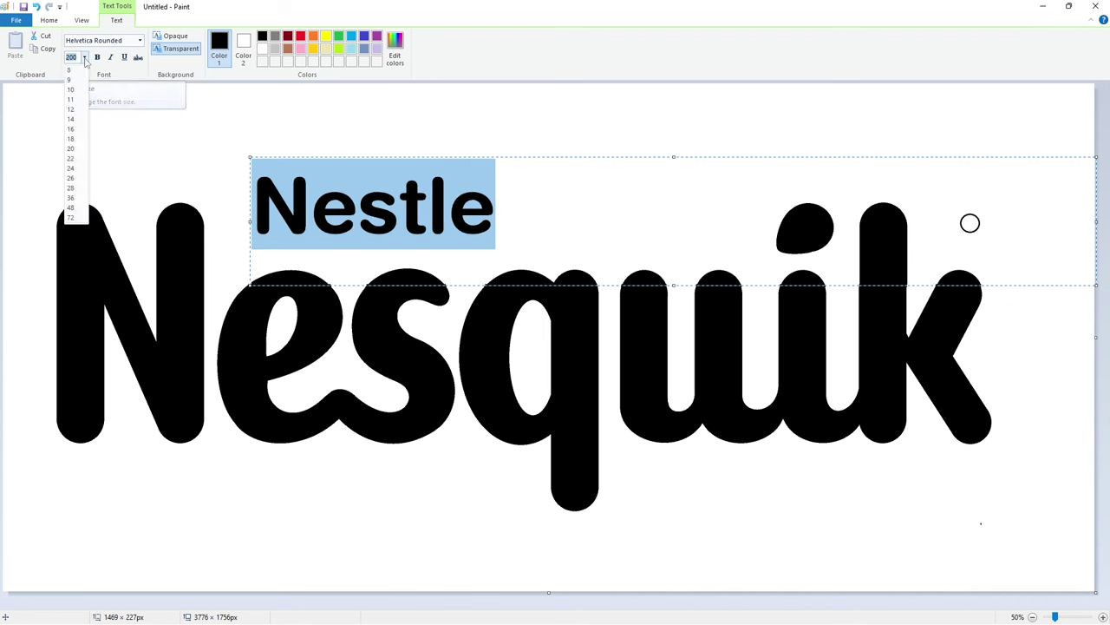
type("220")
key("Return")
Shift the "Nestle" text slightly up and left and set its font size to 225
left_click(379, 181)
left_click_drag(249, 157, 245, 149)
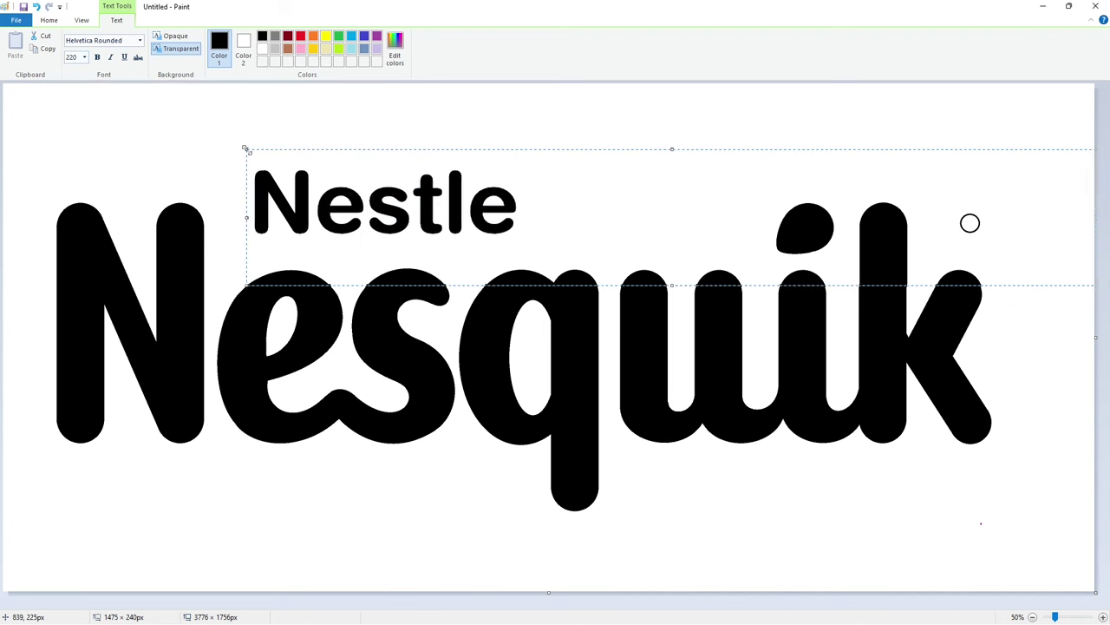
left_click(85, 57)
type("225")
key("Return")
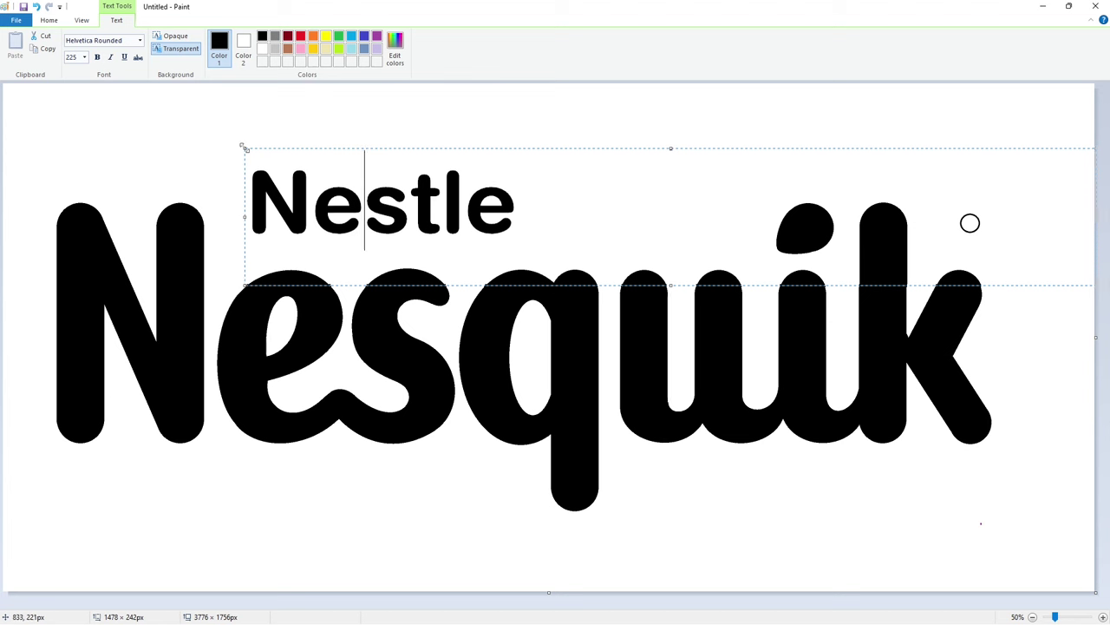
double_click(570, 206)
left_click(85, 56)
type("225")
key("Return")
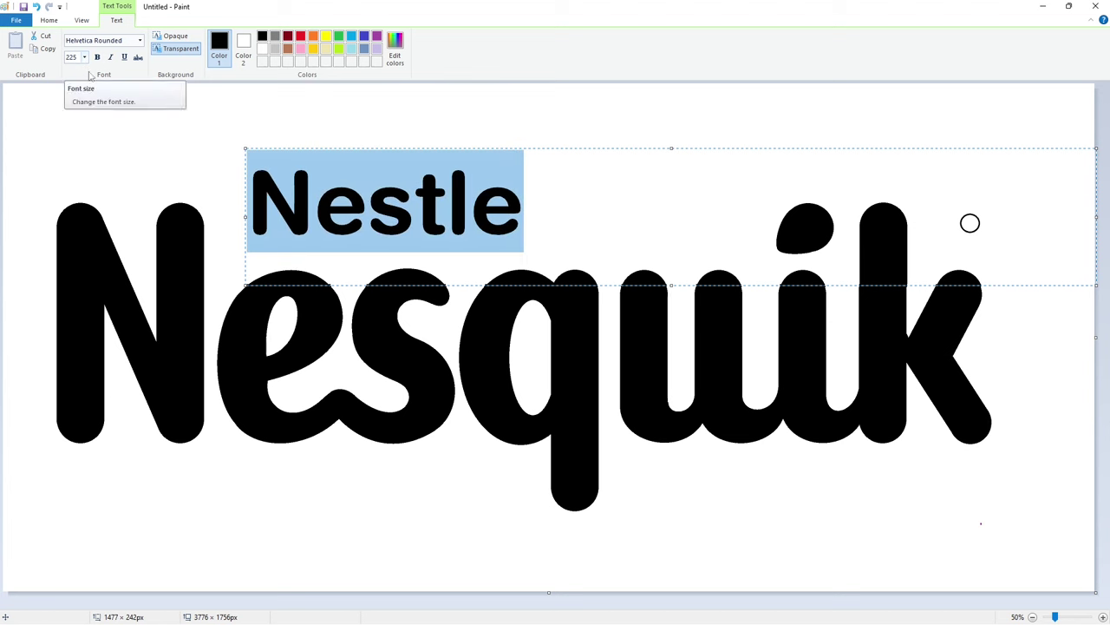
left_click(430, 208)
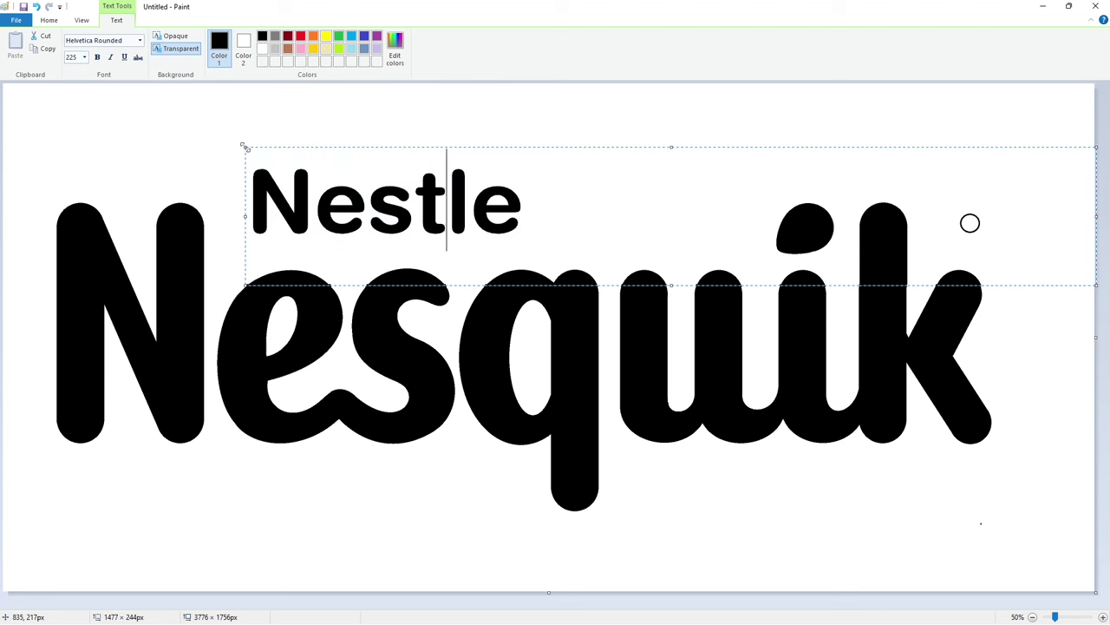
left_click(406, 341)
left_click(1103, 617)
left_click_drag(383, 604, 533, 605)
left_click(154, 40)
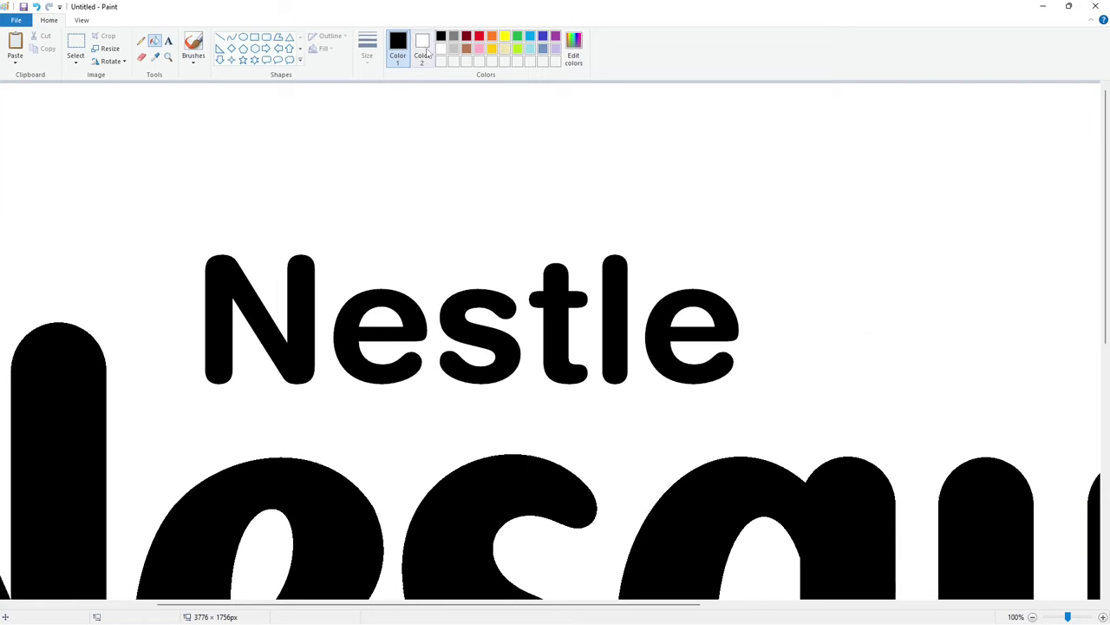
left_click(441, 49)
left_click(406, 299)
key("ctrl+z")
Cut the first e of "Nestle" and paste it back closer to the N
left_click(75, 41)
left_click_drag(324, 251, 436, 411)
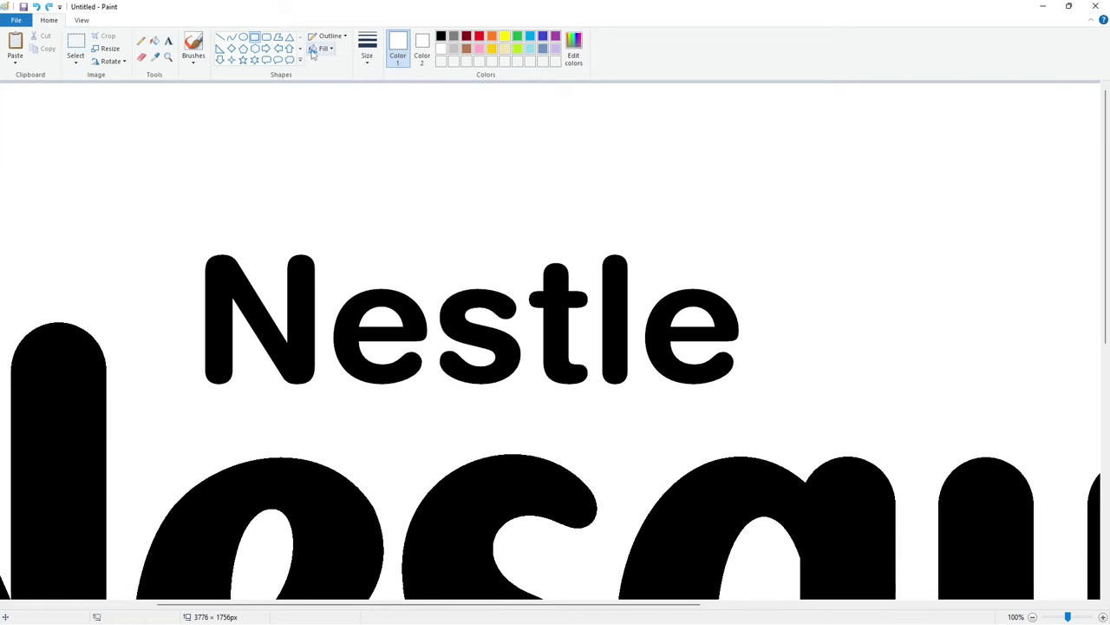
key("ctrl+x")
key("ctrl+v")
left_click_drag(36, 165, 339, 338)
left_click(456, 280)
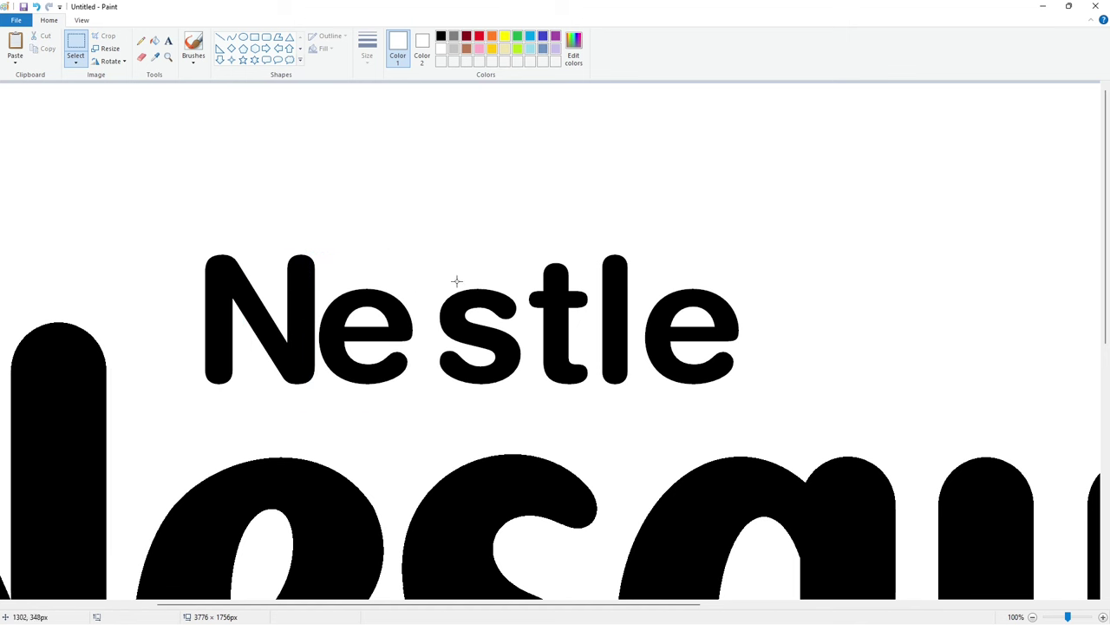
Cover the original s of "Nestle" with a white rectangle and place its pasted copy tightly against the e
left_click_drag(523, 416, 523, 416)
left_click(255, 37)
left_click_drag(436, 267, 530, 403)
key("ctrl+z")
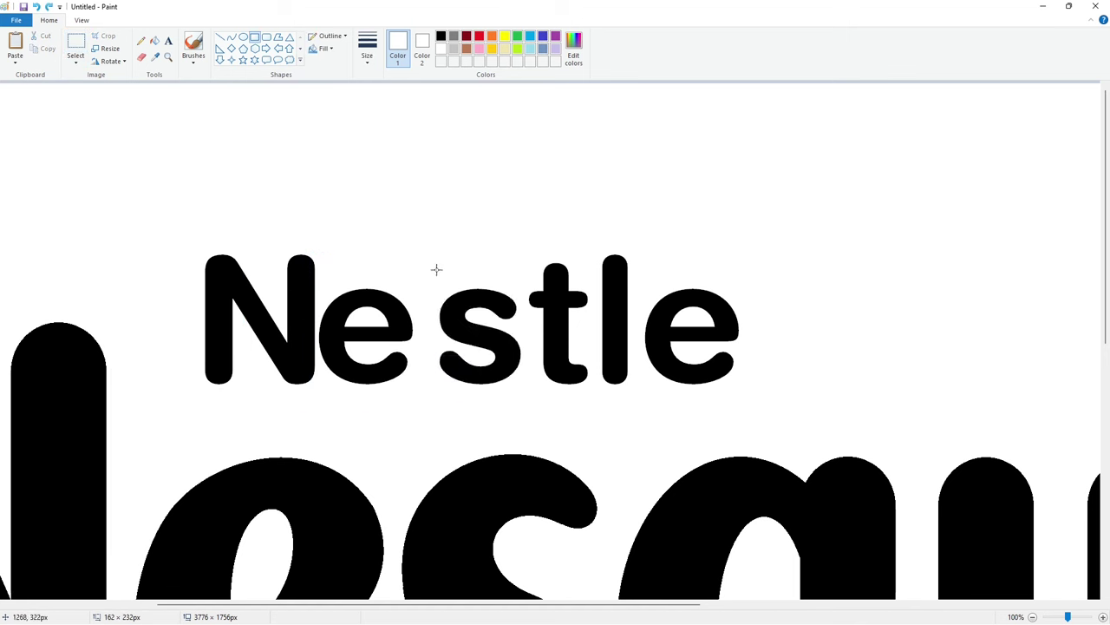
left_click_drag(437, 270, 525, 402)
left_click(595, 399)
key("ctrl+v")
left_click_drag(35, 169, 418, 320)
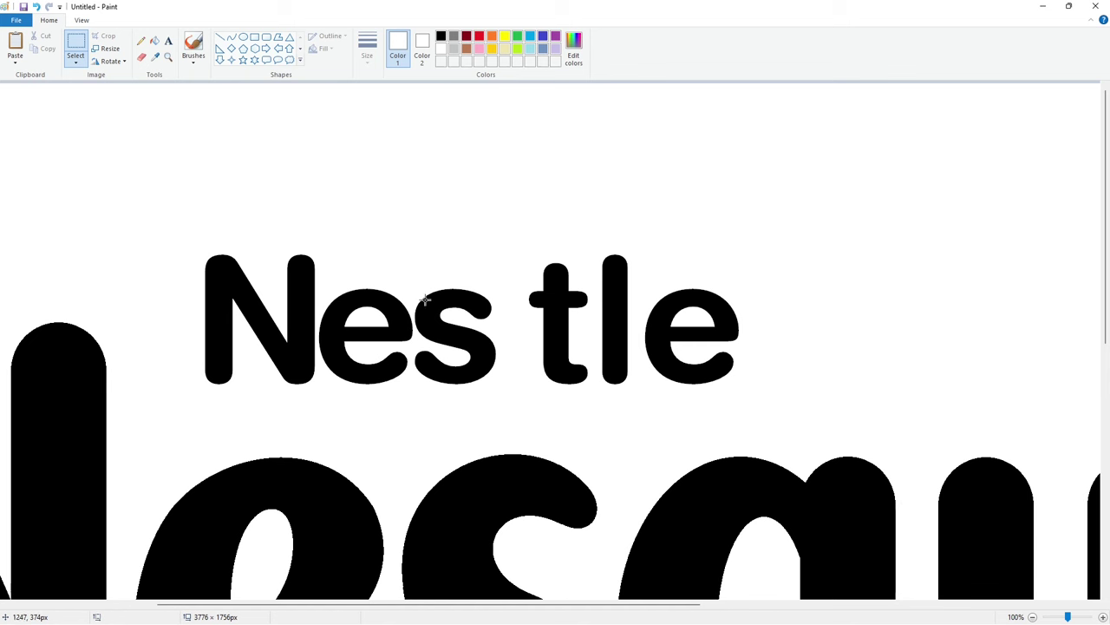
Remove the original t of "Nestle" with white and nudge its pasted copy into place beside the s
left_click(156, 42)
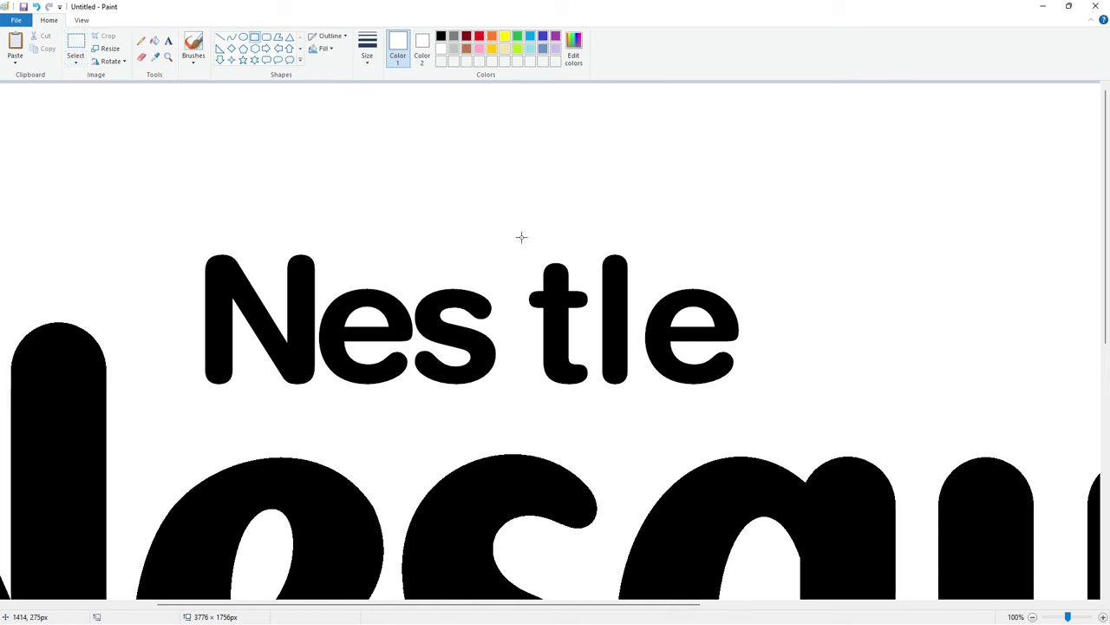
left_click(555, 300)
key("ctrl+v")
mouse_move(54, 168)
left_mouse_down()
mouse_move(344, 265)
mouse_move(523, 265)
left_mouse_up()
key("Right")
key("Right")
key("Right")
key("Right")
key("Right")
key("Right")
key("Right")
key("Right")
key("Right")
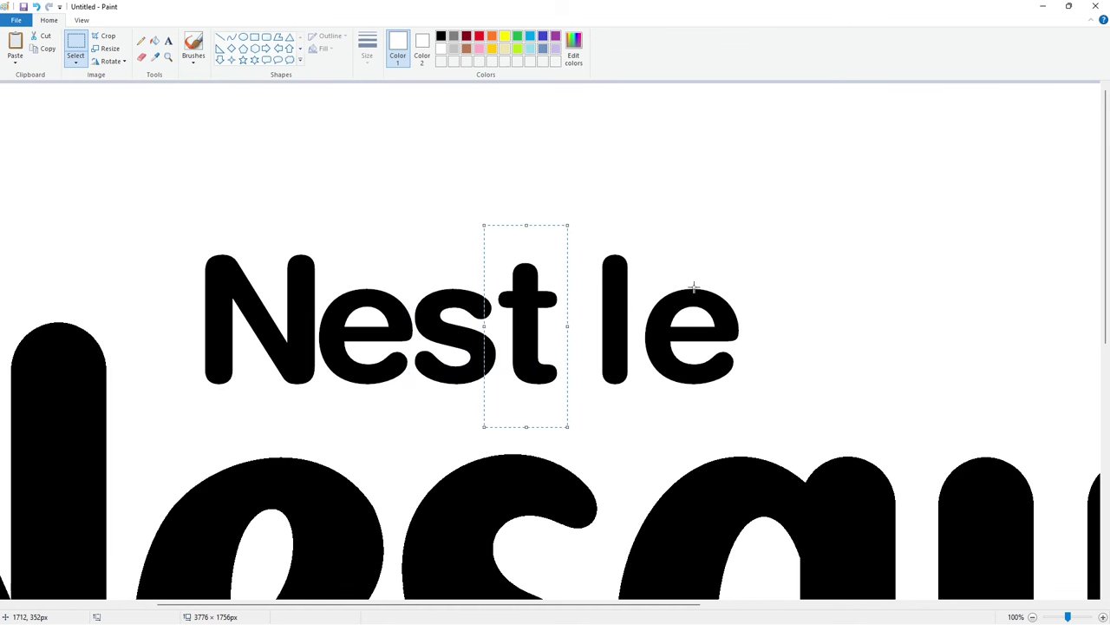
Copy the l of "Nestle", paste it and nudge the copy right until it sits beside the t
left_click_drag(632, 441, 631, 446)
key("ctrl+c")
left_click(739, 363)
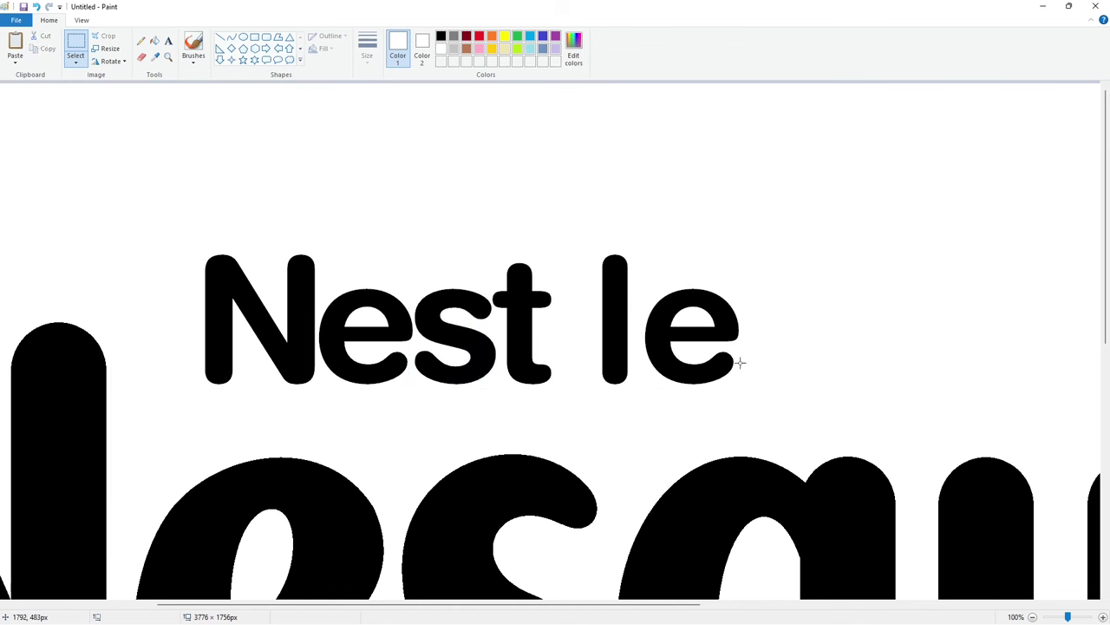
key("ctrl+v")
left_click_drag(29, 186, 523, 311)
key("Right")
key("Right")
key("Right")
key("Right")
key("Right")
key("Right")
key("Right")
key("Right")
key("Right")
key("Right")
key("Right")
key("Right")
key("Right")
key("Right")
key("Right")
key("Right")
key("Right")
key("Right")
key("Right")
key("Right")
key("Right")
key("Right")
key("Right")
key("Right")
key("Right")
key("Right")
key("Right")
key("Right")
key("Right")
key("Right")
key("Right")
key("Right")
key("Right")
key("Right")
key("Right")
key("Right")
key("Right")
key("Right")
key("Right")
key("Right")
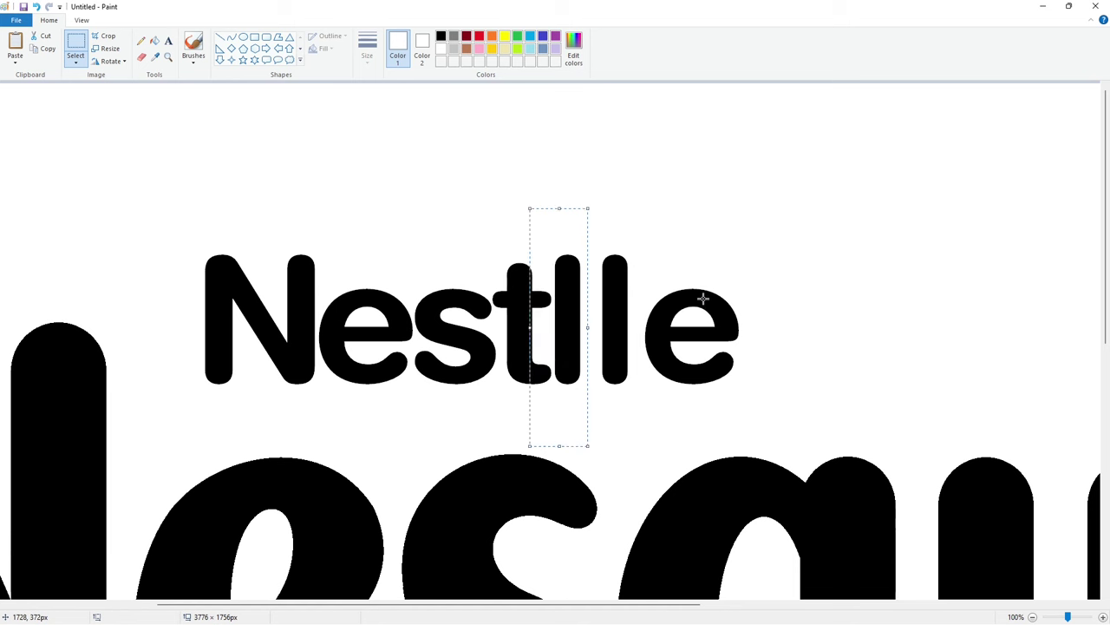
Cover the original final e of "Nestle" with a white rectangle and nudge its pasted copy right until it sits tightly beside the l
left_click(703, 300)
left_click(254, 38)
left_click_drag(592, 236, 755, 407)
key("ctrl+v")
left_click_drag(37, 157, 553, 333)
key("Right")
key("Right")
key("Right")
key("Right")
key("Right")
key("Right")
key("Right")
key("Right")
key("Right")
key("Right")
key("Right")
key("Right")
key("Right")
key("Right")
key("Right")
key("Right")
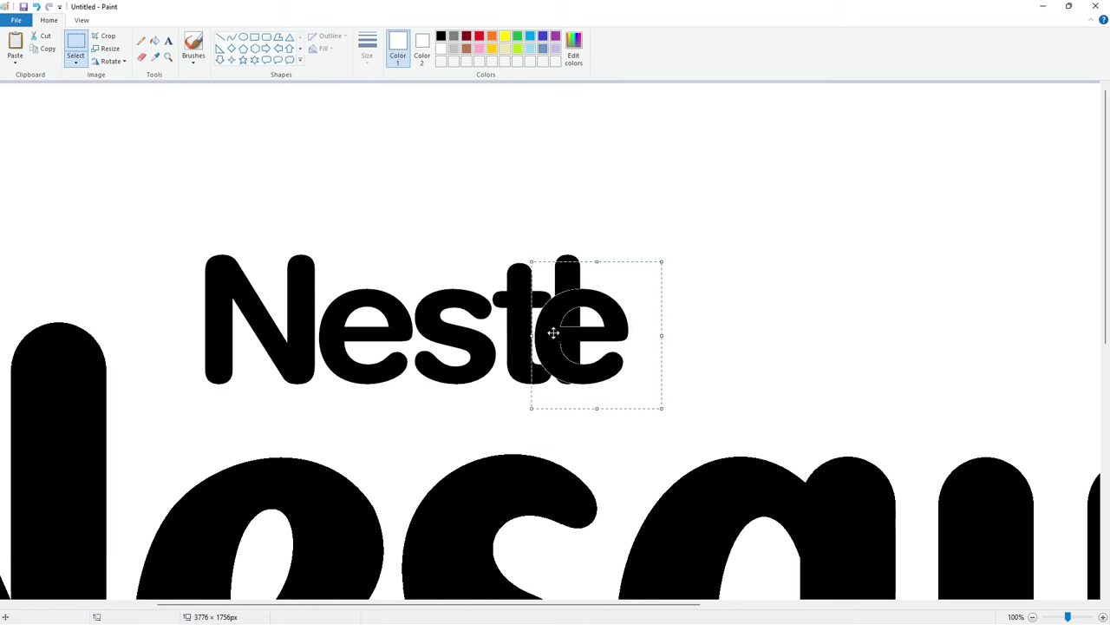
key("Right")
key("Right")
key("Right")
key("Right")
key("Right")
key("Right")
key("Right")
key("Right")
key("Right")
key("Right")
key("Right")
key("Right")
key("Right")
key("Right")
key("Right")
key("Right")
key("Right")
key("Right")
key("Right")
key("Right")
left_click(554, 334)
Draw a thin black horizontal bar about 321 × 30 px, place it above the "Nestle" wordmark and fill it with black
left_click(254, 37)
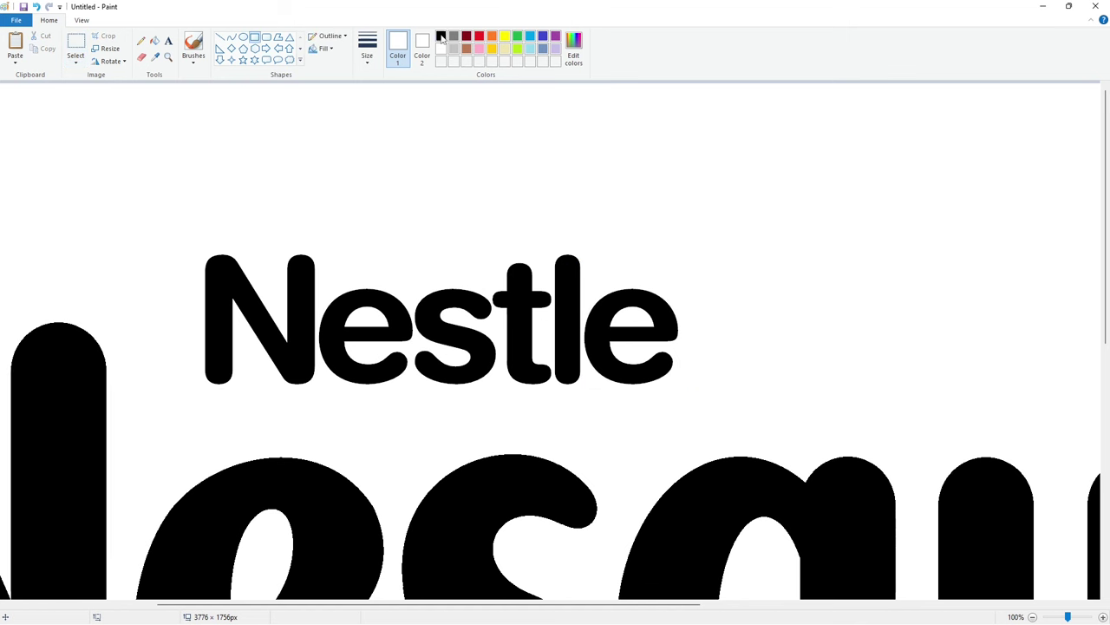
left_click(441, 37)
left_click_drag(492, 254, 305, 274)
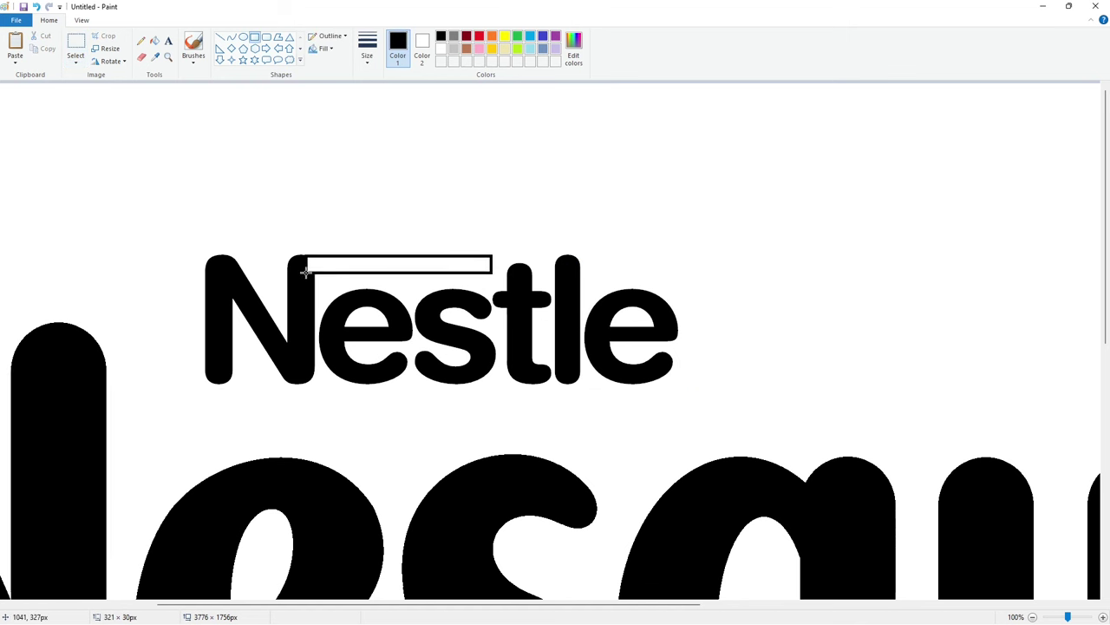
left_click_drag(372, 262, 297, 115)
left_click(154, 41)
left_click(285, 113)
Copy the black bar, paste it and stretch and position the copy so it extends from the N's top over the e and s
left_click(76, 47)
left_click_drag(190, 92, 473, 181)
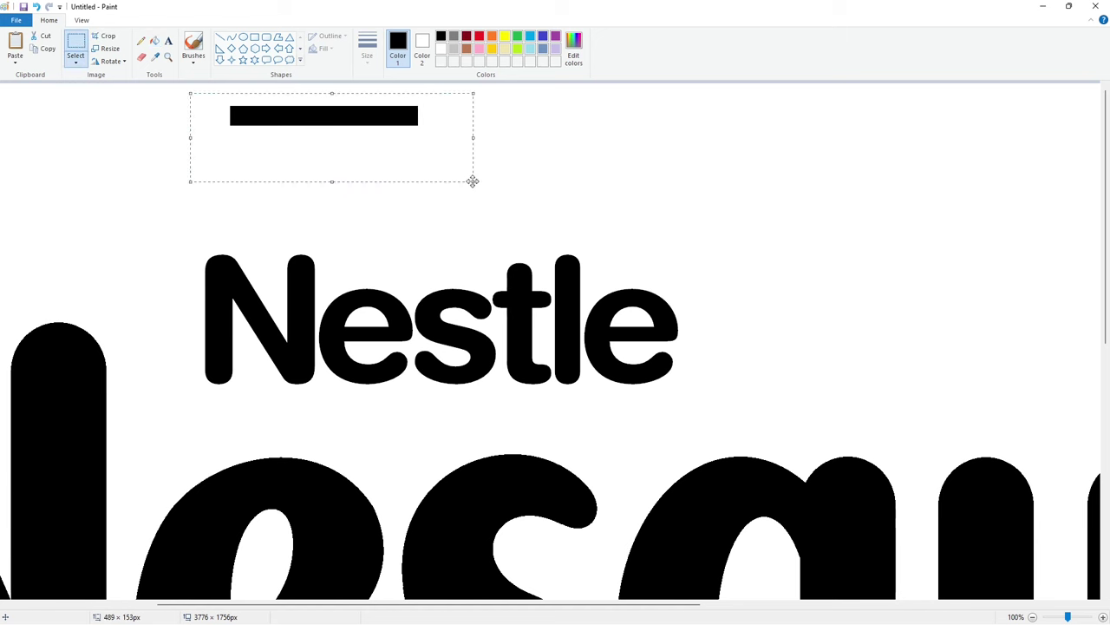
key("ctrl+c")
key("ctrl+v")
left_click_drag(198, 113, 456, 272)
left_click_drag(545, 287, 586, 289)
left_click_drag(508, 279, 485, 283)
left_click_drag(562, 292, 557, 291)
left_click_drag(478, 291, 489, 291)
key("Right")
key("Right")
key("Right")
key("Up")
key("Up")
key("Up")
key("Up")
key("Up")
key("Up")
key("Up")
key("Right")
key("Right")
key("Right")
key("Right")
key("Right")
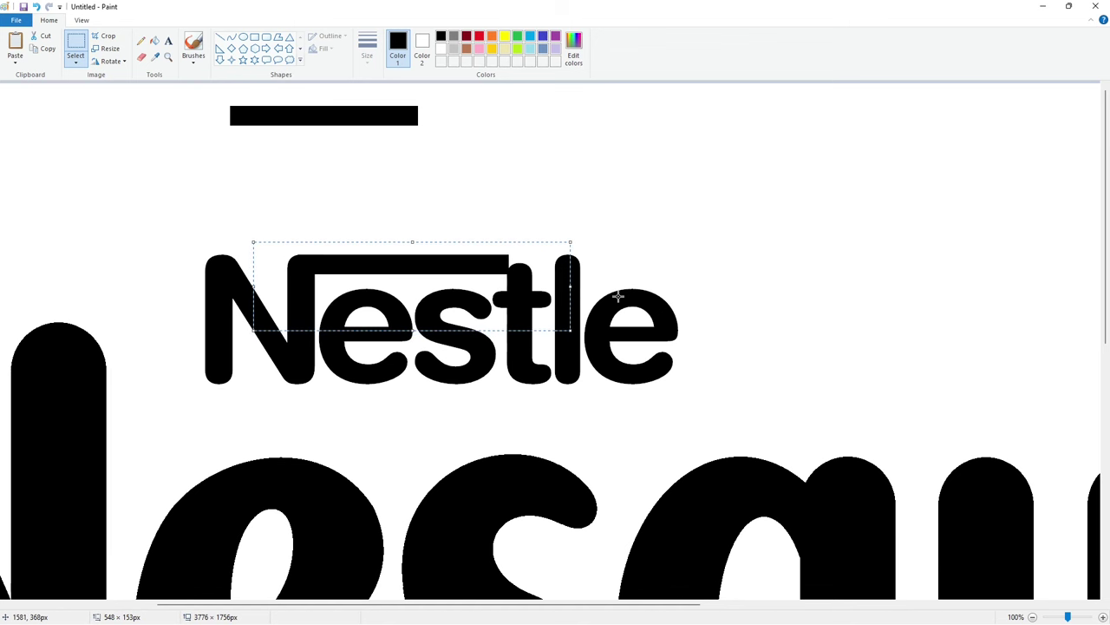
Shorten the bar attached to the N so it ends just before the t, then nudge it right
left_click_drag(571, 286, 553, 286)
key("Right")
key("Right")
key("Right")
key("Right")
key("Right")
key("Right")
key("Right")
key("Right")
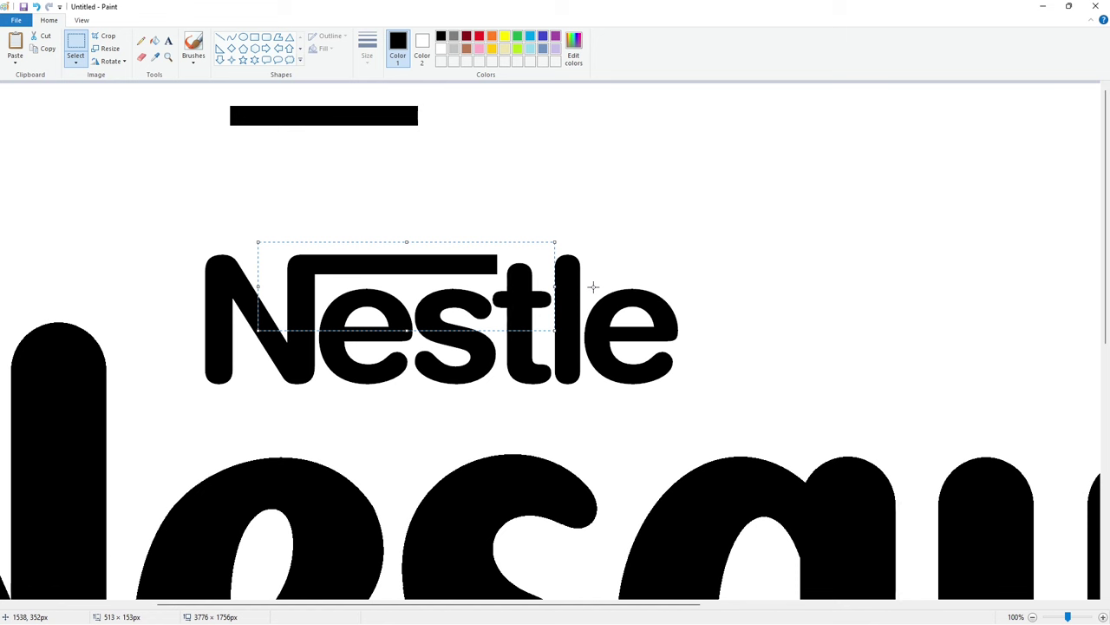
left_click(593, 287)
Paste another copy of the bar, resize its selection to 324 × 204 px and place it above the final e of "Nestle"
key("ctrl+v")
left_click_drag(286, 128, 187, 127)
left_click_drag(97, 115, 648, 216)
left_click_drag(662, 256, 612, 272)
key("Right")
key("Right")
key("Right")
key("Right")
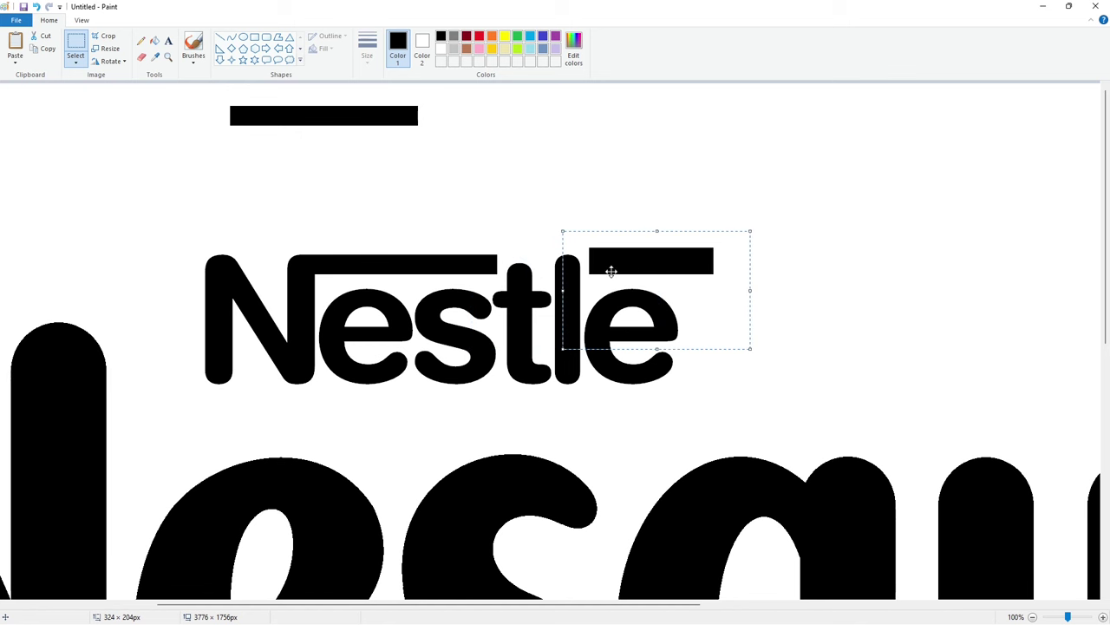
Cut off the accent bar's right end above the final e with a white line and fill the excess with white
left_click(220, 37)
left_click(441, 48)
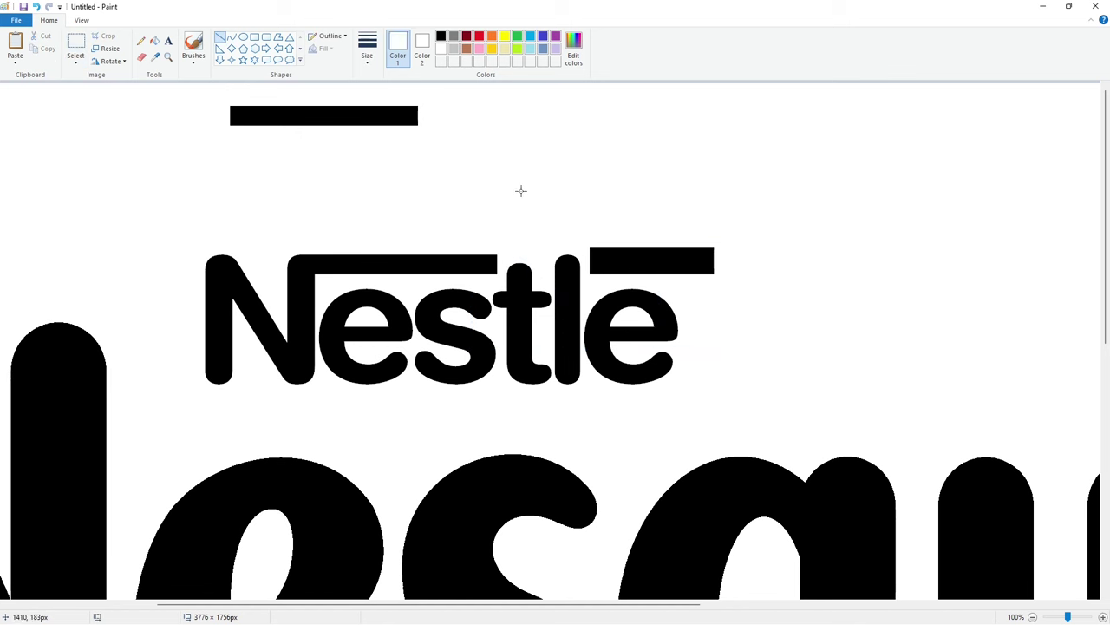
left_click(748, 287)
left_click(154, 41)
left_click(694, 260)
Slant the accent bar's top edge with a white line, clear the sliver above it with white and trim its upper corners
left_click(221, 36)
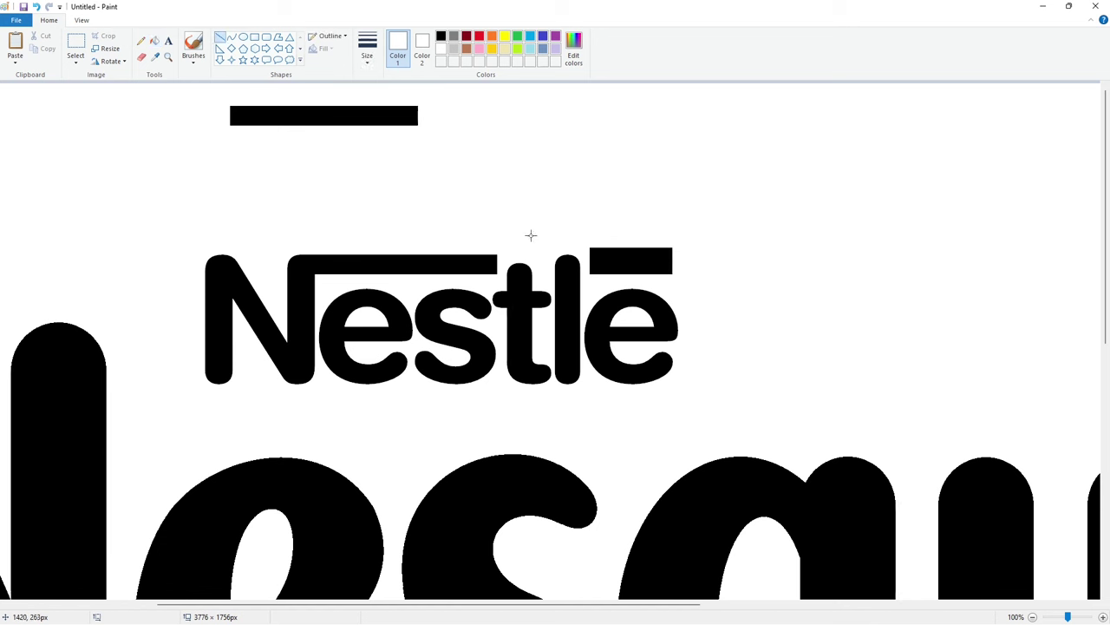
left_click_drag(680, 238, 703, 242)
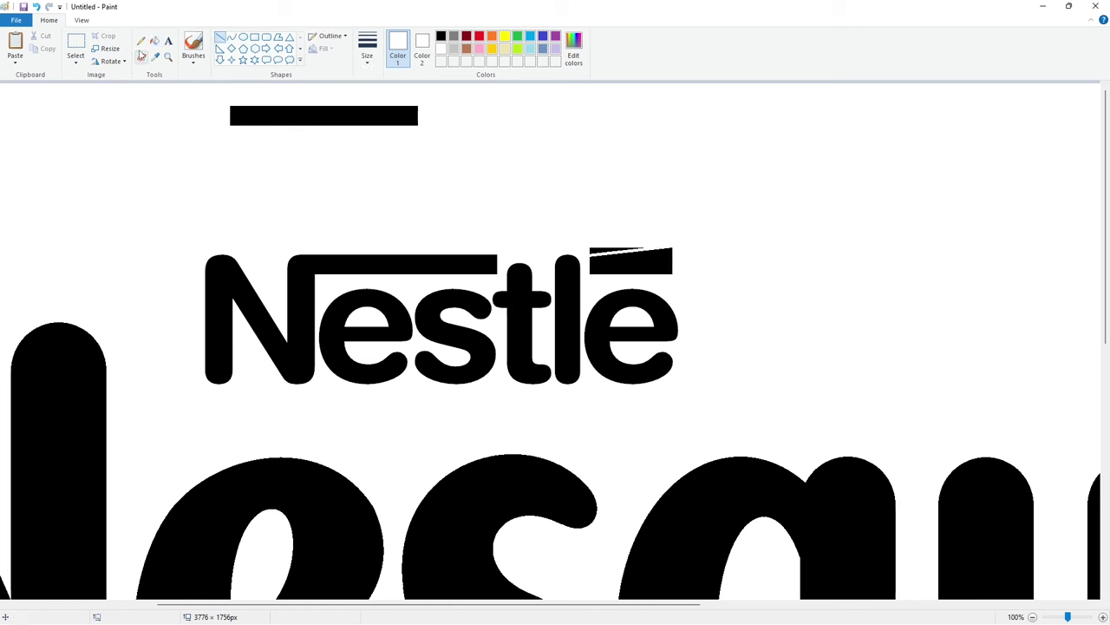
left_click(154, 41)
left_click(633, 249)
left_click(220, 36)
left_click_drag(587, 256, 701, 244)
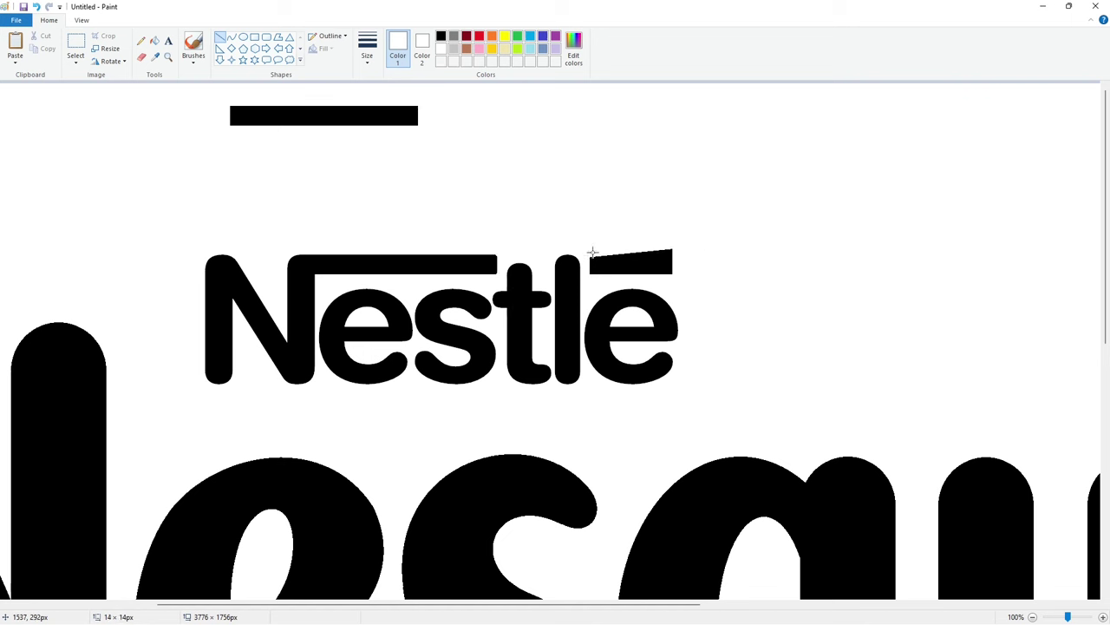
left_click_drag(663, 243, 683, 266)
Insert a black Arial text "R" in the empty area above the k of "Nesquik"
left_click(1032, 617)
left_click(1104, 617)
left_click_drag(394, 605, 937, 608)
left_click(168, 40)
left_click(441, 36)
left_click(419, 198)
left_click(140, 40)
scroll(95, 257, "up", 20)
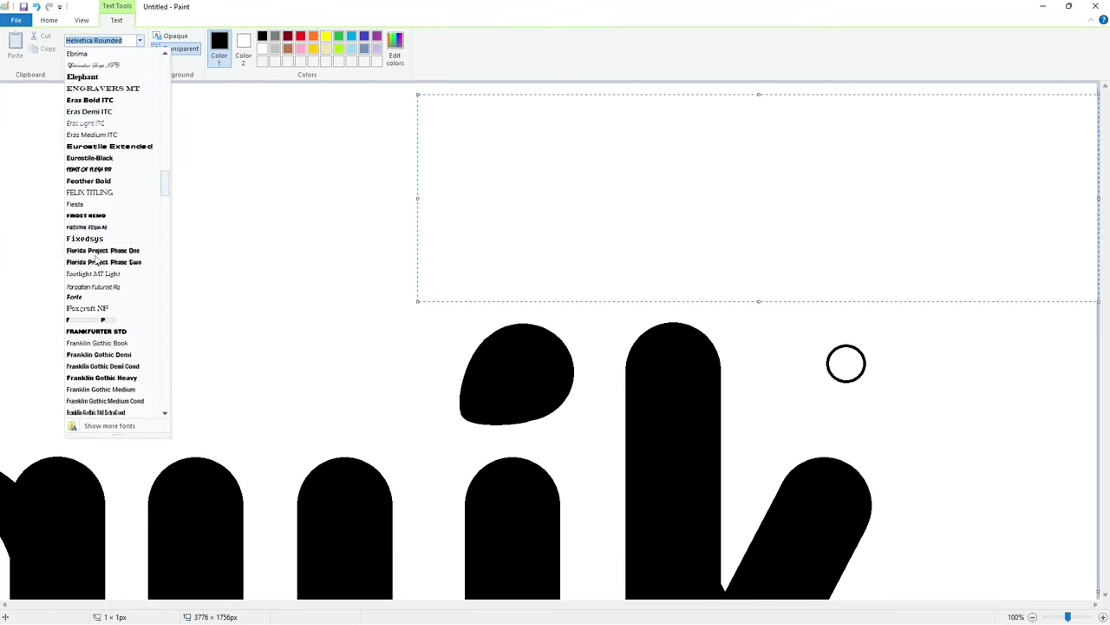
scroll(95, 260, "up", 15)
left_click(87, 165)
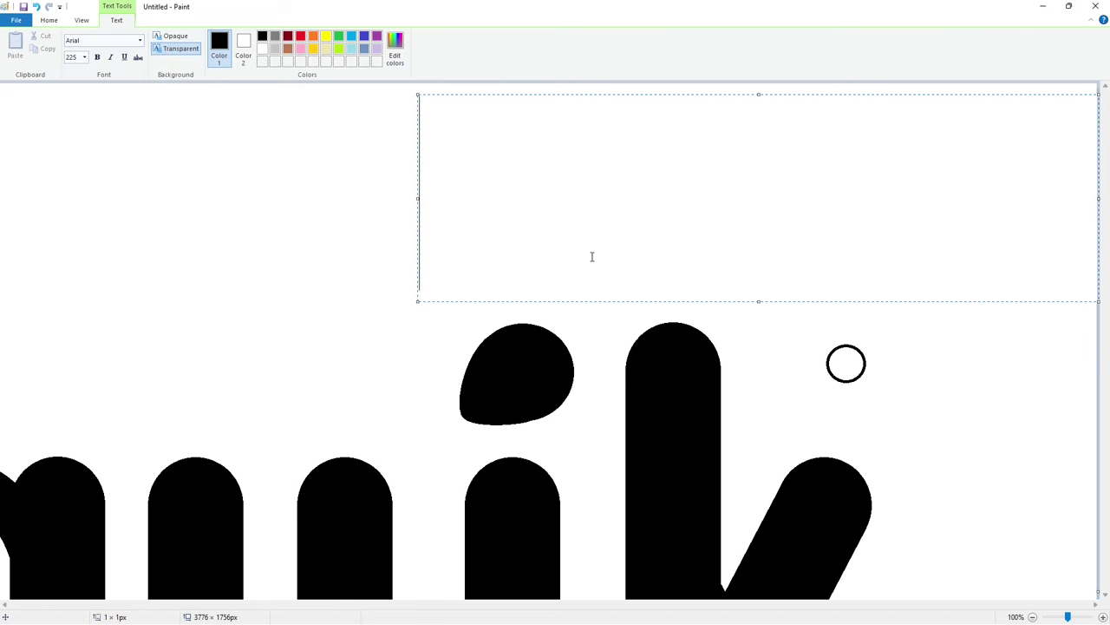
type("R")
Set the R's font size to 50 and bring its text box closer to the small circle beside the k
left_click_drag(615, 167, 425, 167)
left_click(85, 58)
type("50")
key("Return")
left_click(511, 173)
left_click_drag(418, 95, 761, 483)
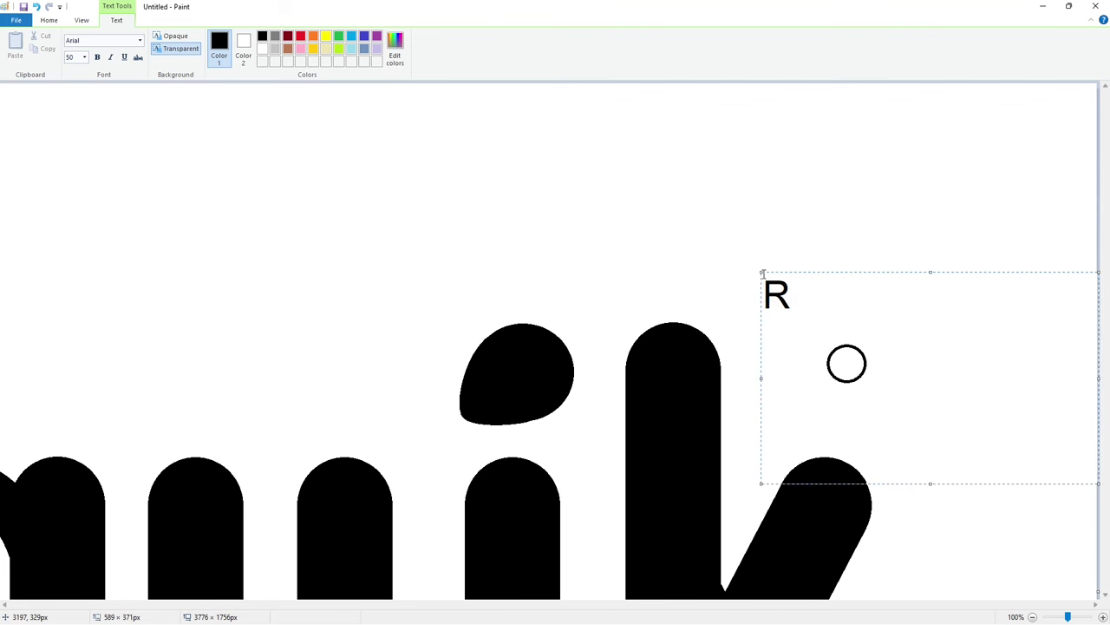
Move the R into the small circle and set its font size to 40
left_click_drag(760, 273, 831, 340)
key("ctrl+a")
left_click(84, 56)
type("40")
key("Return")
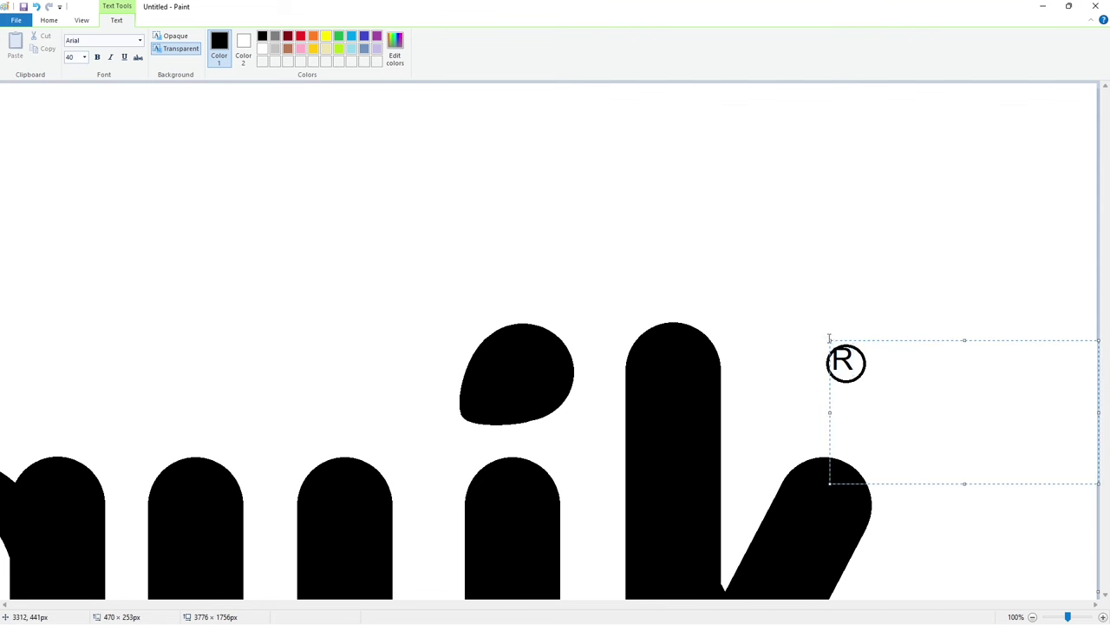
Make the R bold at size 48, adjust its position to the centre of the circle and place the text
key("ctrl+a")
left_click(98, 58)
left_click(85, 56)
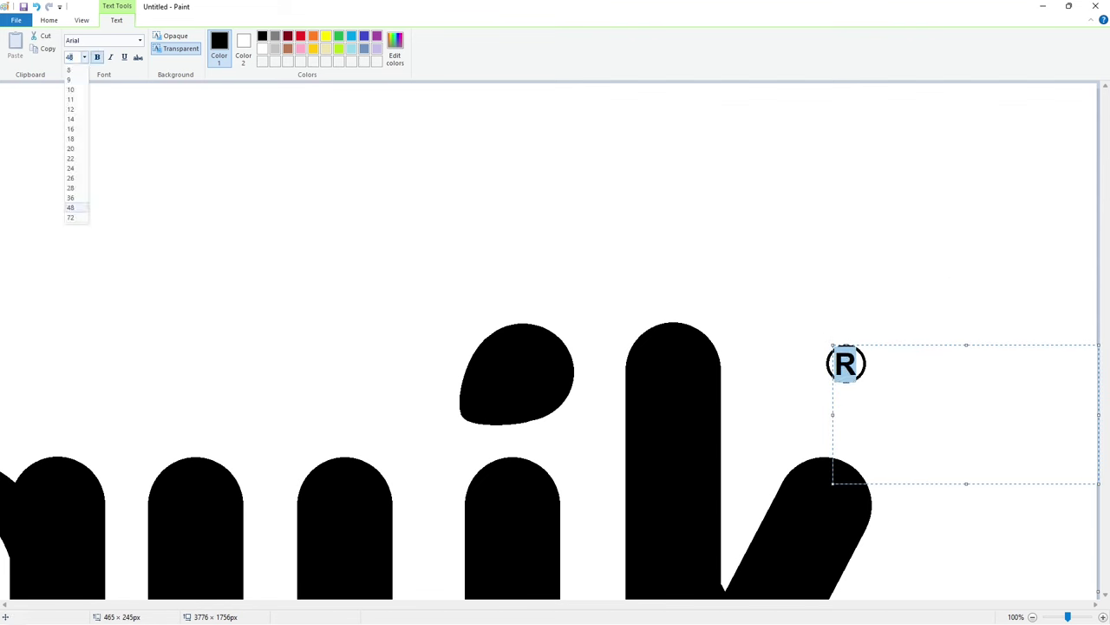
left_click(75, 210)
left_click_drag(832, 345, 828, 339)
scroll(851, 448, "down", 3)
left_click(850, 448)
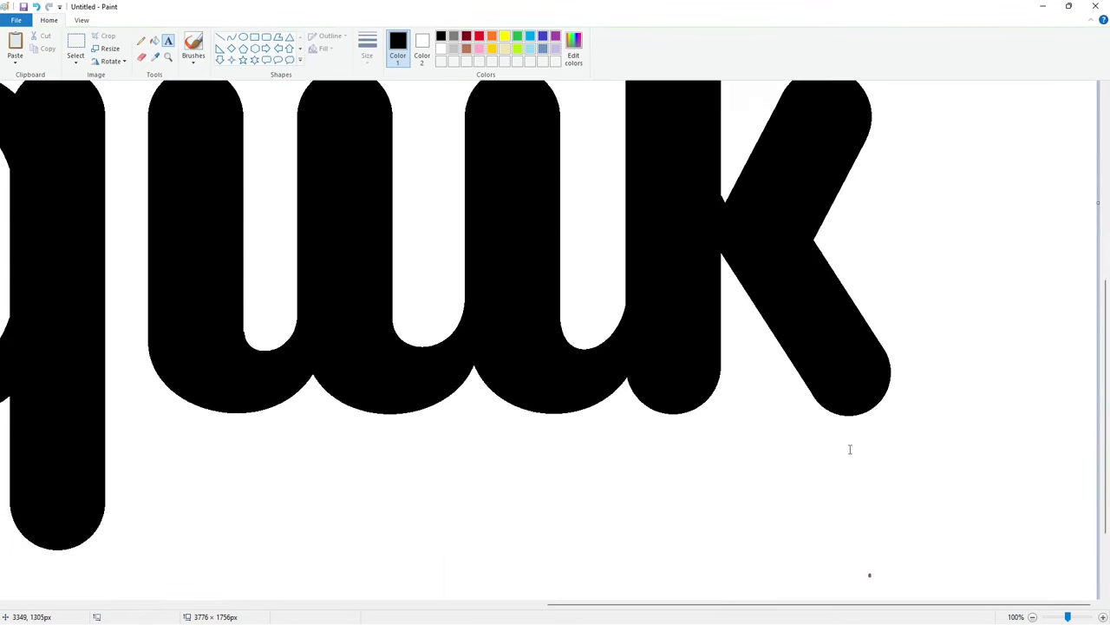
Copy the ® mark above the k, paste it and place the copy just right of the final e's base in "Nestlé"
scroll(850, 448, "up", 2)
left_click(1032, 616)
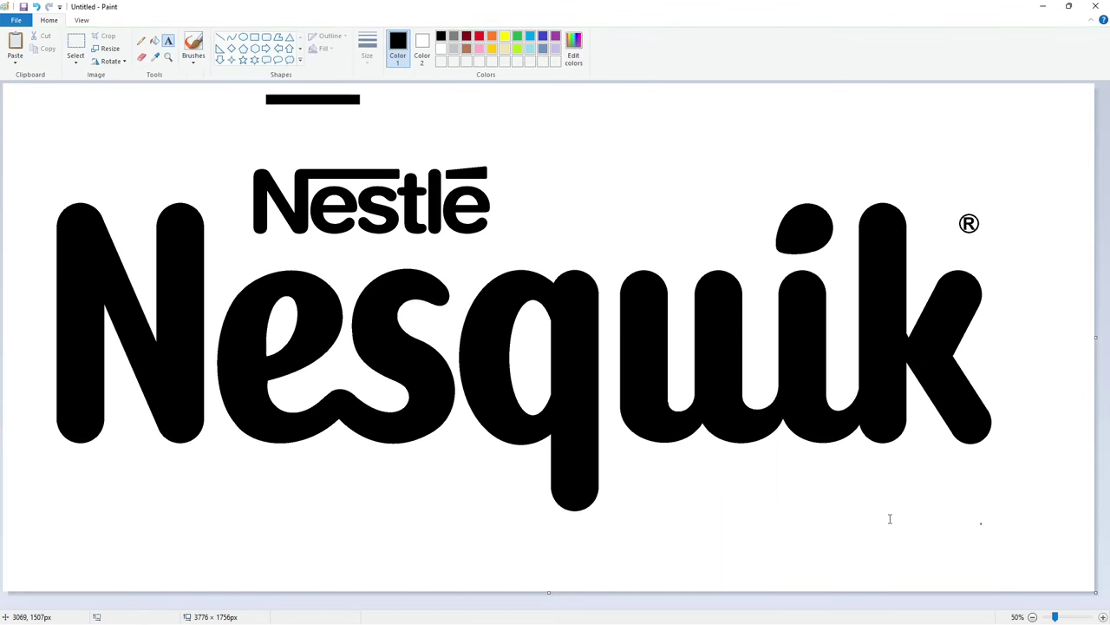
left_click(76, 44)
left_click_drag(939, 178, 1029, 258)
key("ctrl+c")
key("ctrl+v")
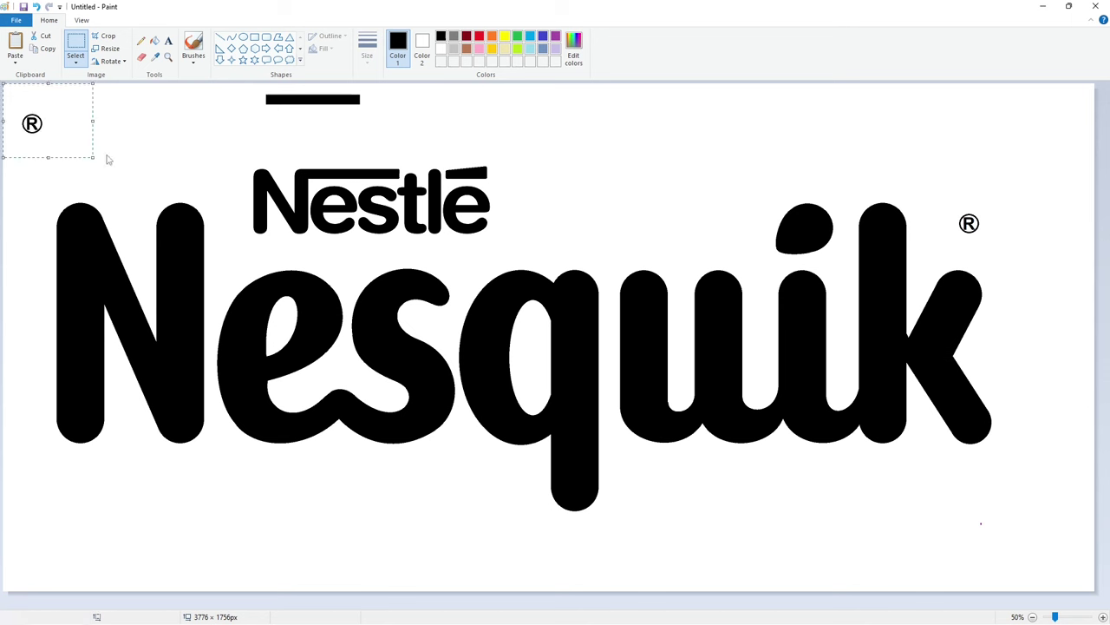
mouse_move(35, 125)
left_mouse_down()
mouse_move(467, 292)
mouse_move(479, 224)
left_mouse_up()
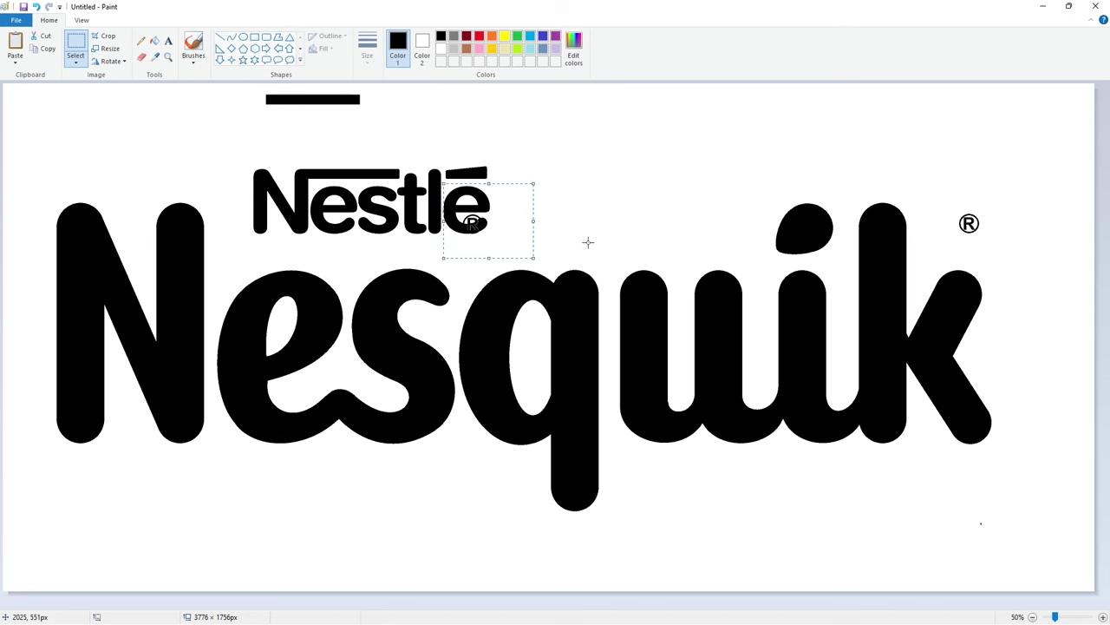
key("Right")
key("Right")
key("Right")
key("Right")
key("Right")
key("Right")
key("Right")
key("Right")
key("Right")
key("Right")
key("Right")
key("Right")
key("Right")
key("Right")
key("Right")
key("Right")
key("Right")
key("Right")
key("Right")
key("Right")
left_click(587, 243)
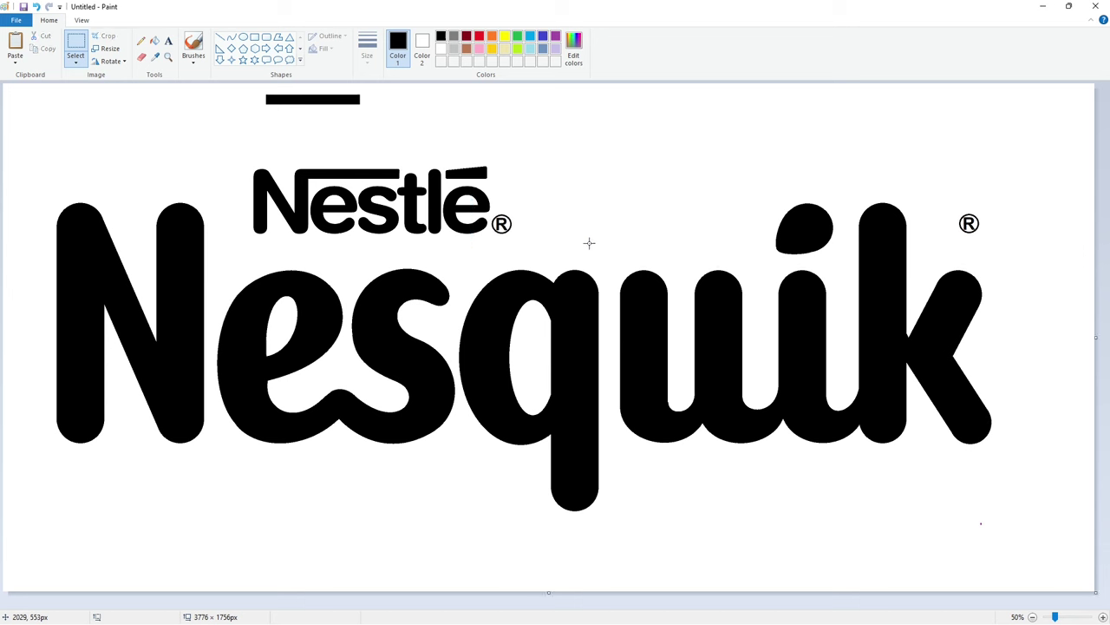
Fill the leftover black bar above the "Nestlé" wordmark with white to blend it into the background
left_click(441, 49)
left_click(346, 101)
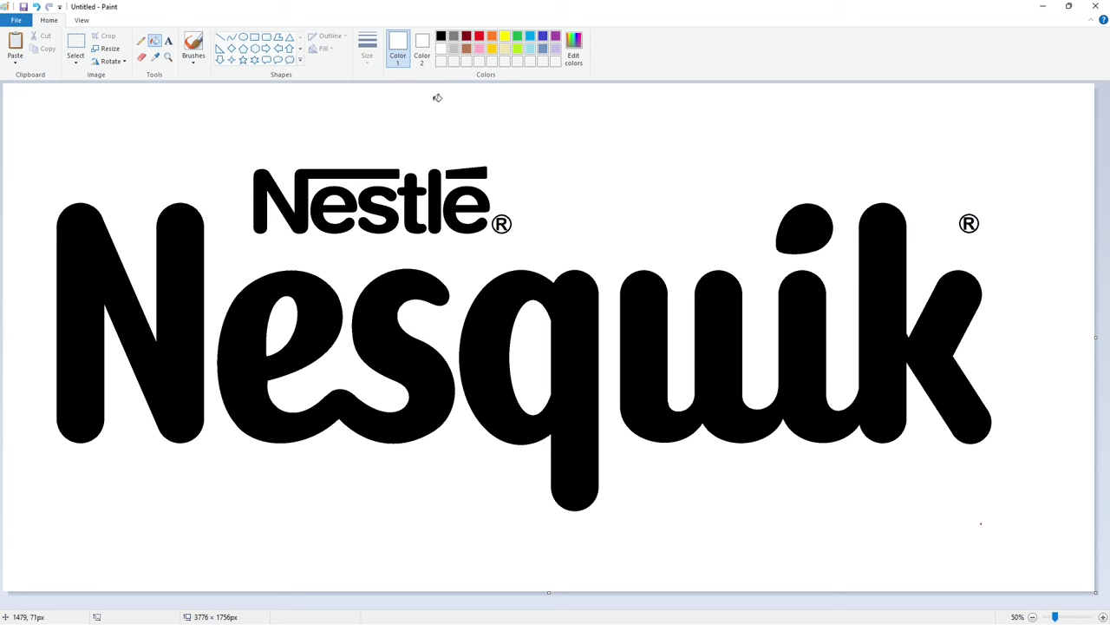
Mix a custom dark blue with red 4, green 43 and blue 174 and fill the large N of "Nesquik" with it
left_click(530, 38)
left_click(573, 48)
left_click_drag(614, 248, 622, 243)
left_click_drag(682, 304, 682, 309)
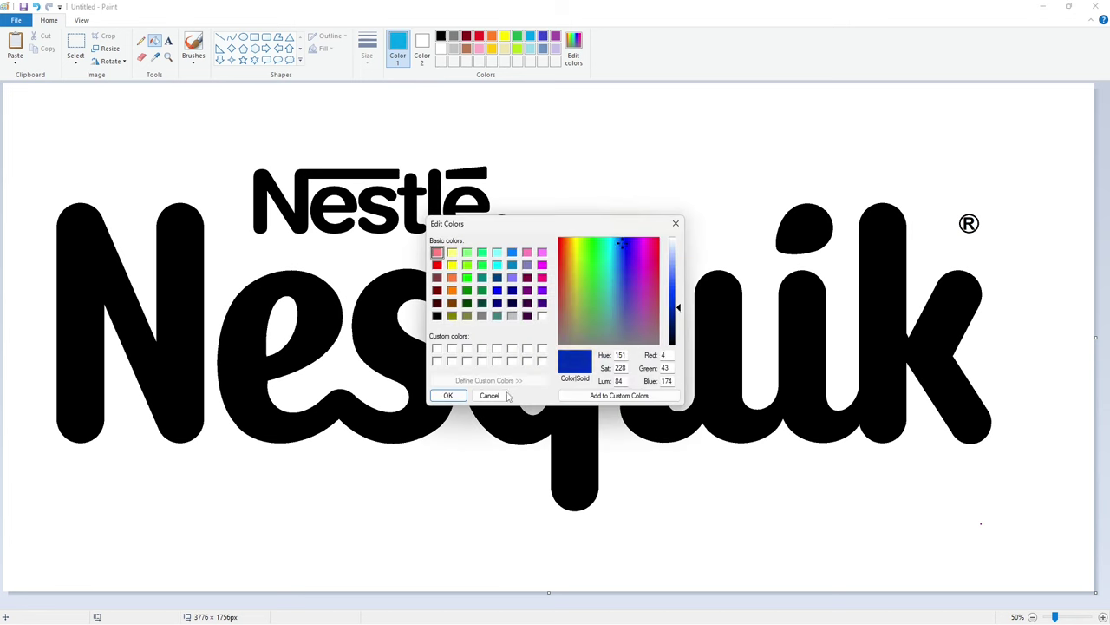
left_click(447, 394)
left_click(130, 321)
Readjust the custom dark blue and fill the joined "es" of "Nesquik" with it
left_click(574, 48)
left_click(447, 395)
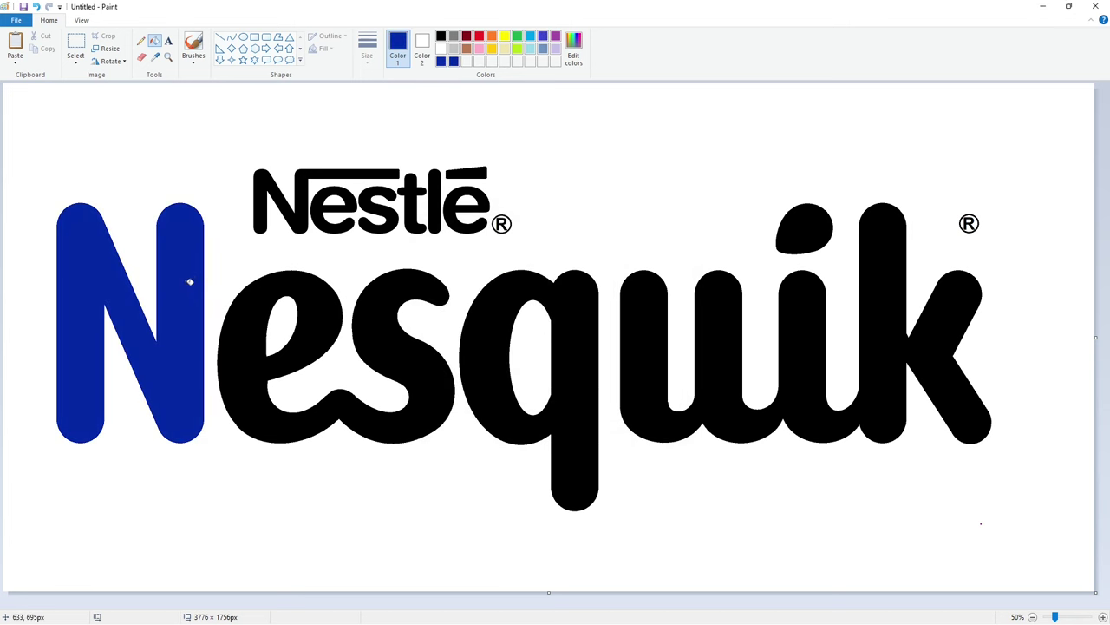
left_click(339, 315)
Fill all letters of the "Nestlé" wordmark, including its top bar and accent, with the dark blue
left_click(318, 222)
left_click(326, 217)
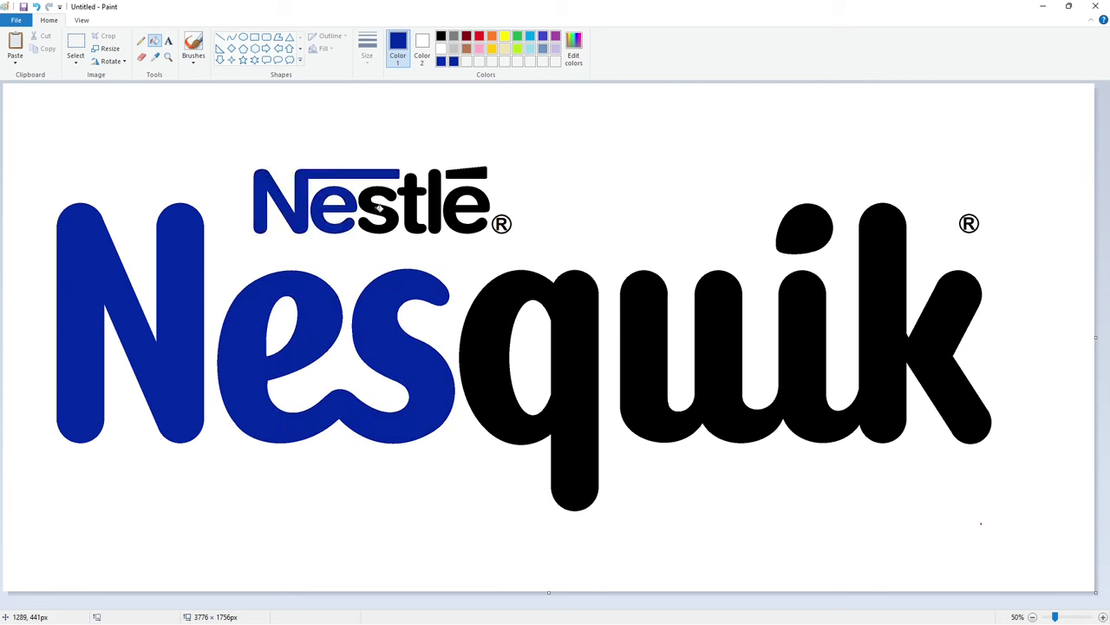
left_click(382, 208)
left_click(411, 208)
left_click(435, 204)
left_click(469, 173)
left_click(476, 190)
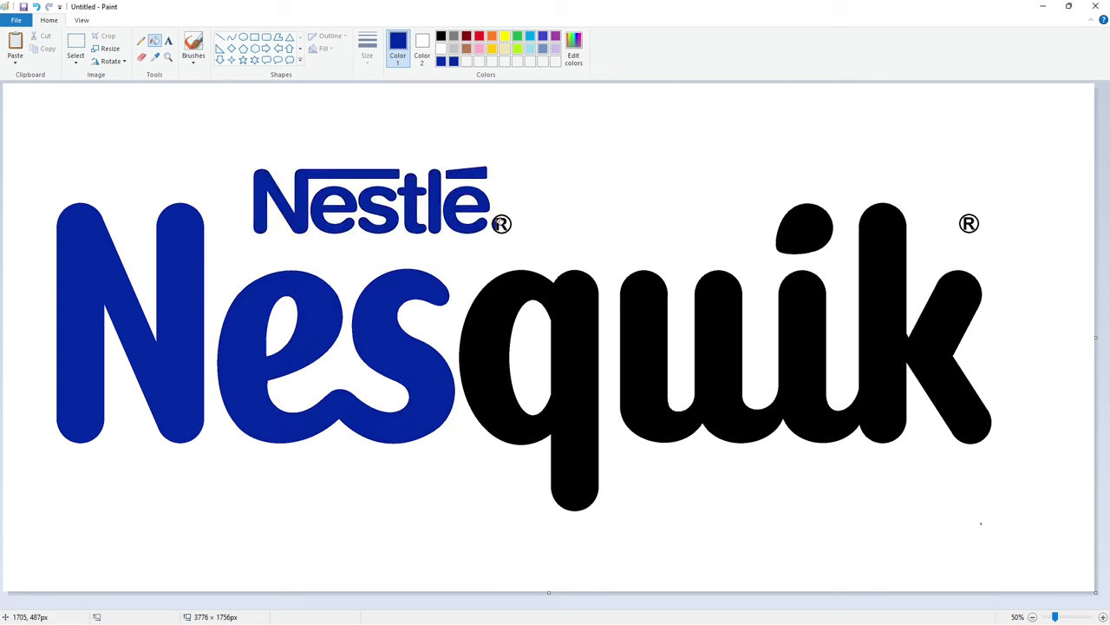
Fill both ® marks, the q, the joined "uik" and the i's dot with the same dark blue
left_click(501, 224)
left_click(969, 224)
left_click(589, 319)
left_click(779, 319)
left_click(807, 230)
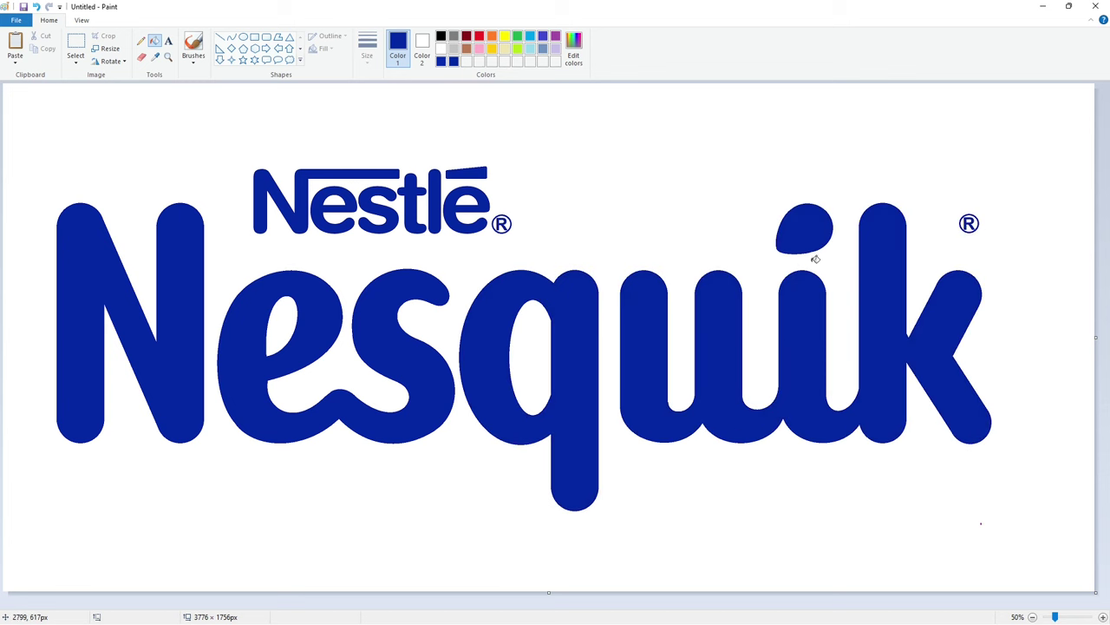
Mix another slightly darker shade of the custom blue as the fill colour for the lettering
left_click(573, 50)
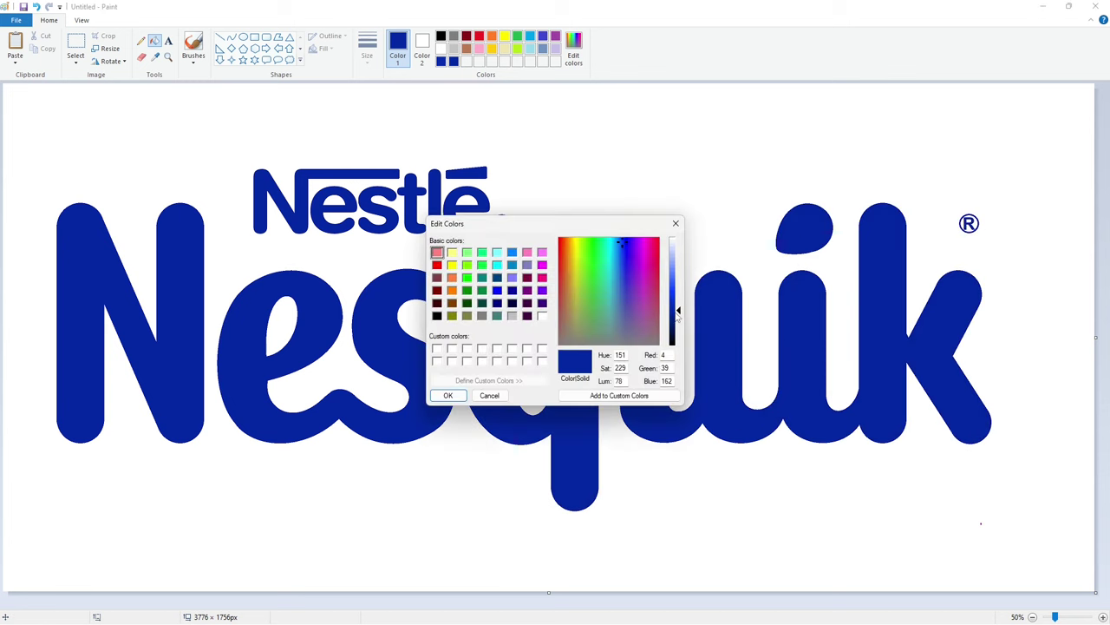
left_click(448, 394)
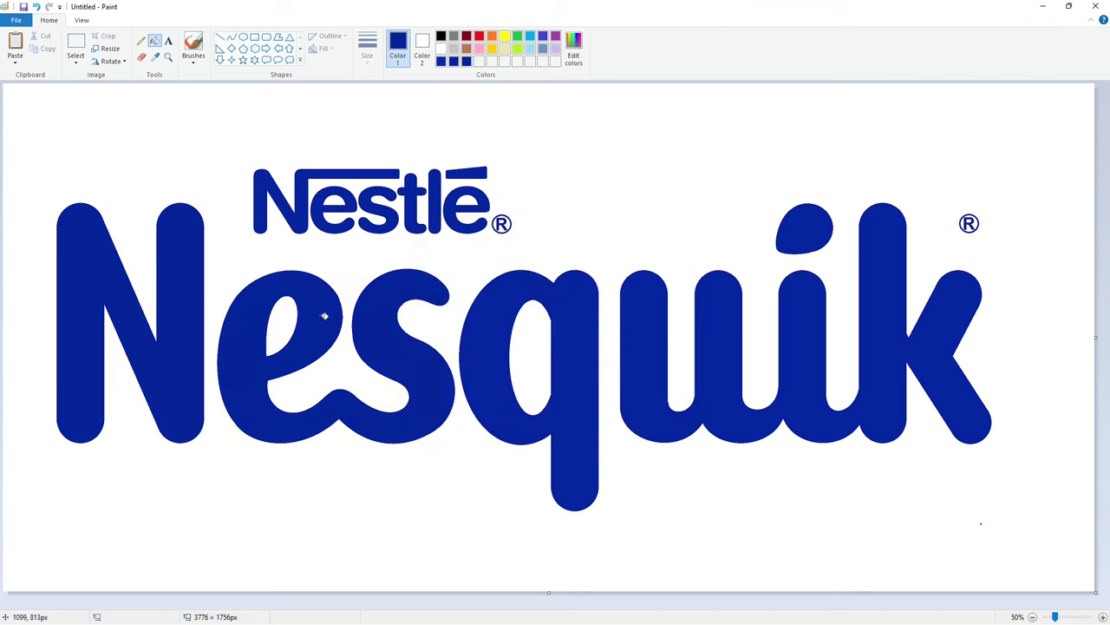